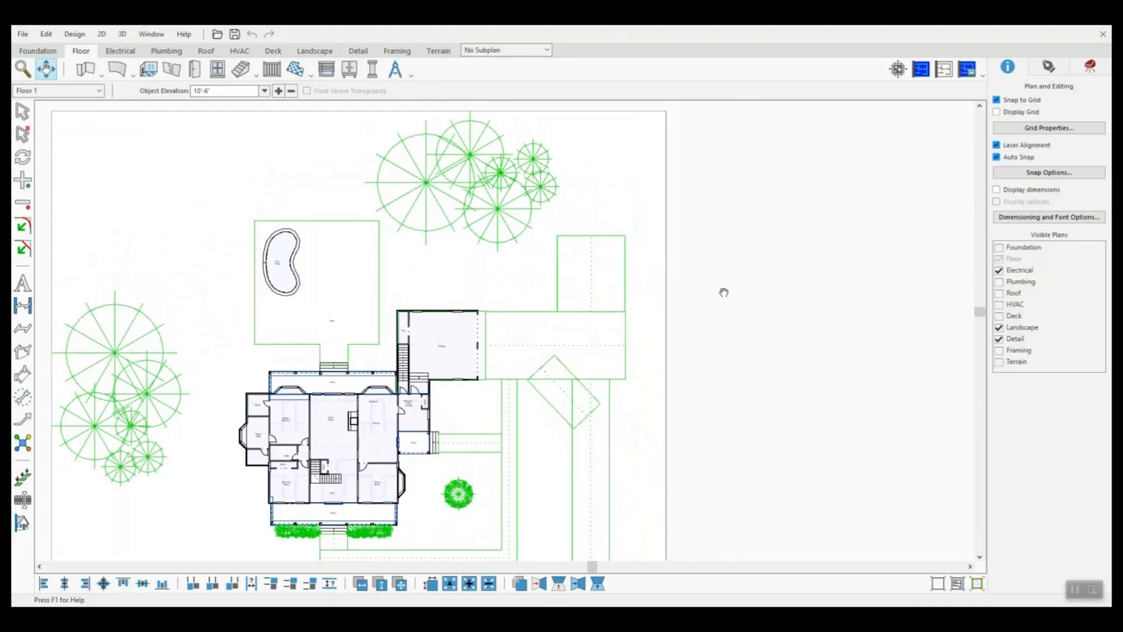
Step: Open a separate 3D View window showing the house over the floor plan
{"action": "left_click", "coordinate": [985, 75]}
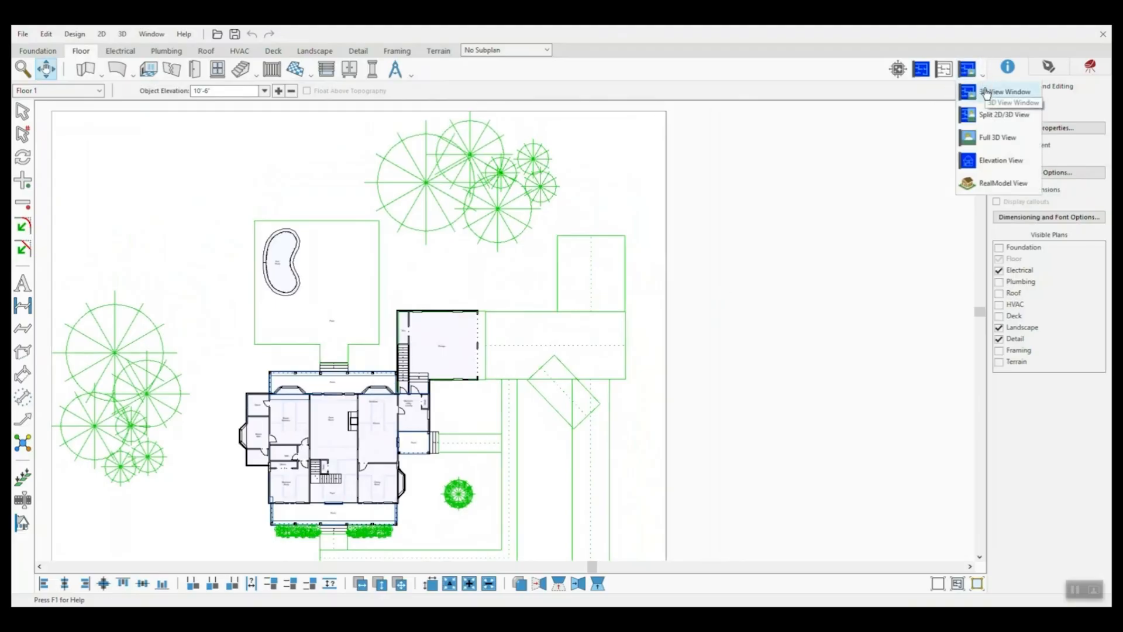
{"action": "left_click", "coordinate": [998, 91]}
{"action": "left_click_drag", "start_coordinate": [807, 404], "coordinate": [836, 539]}
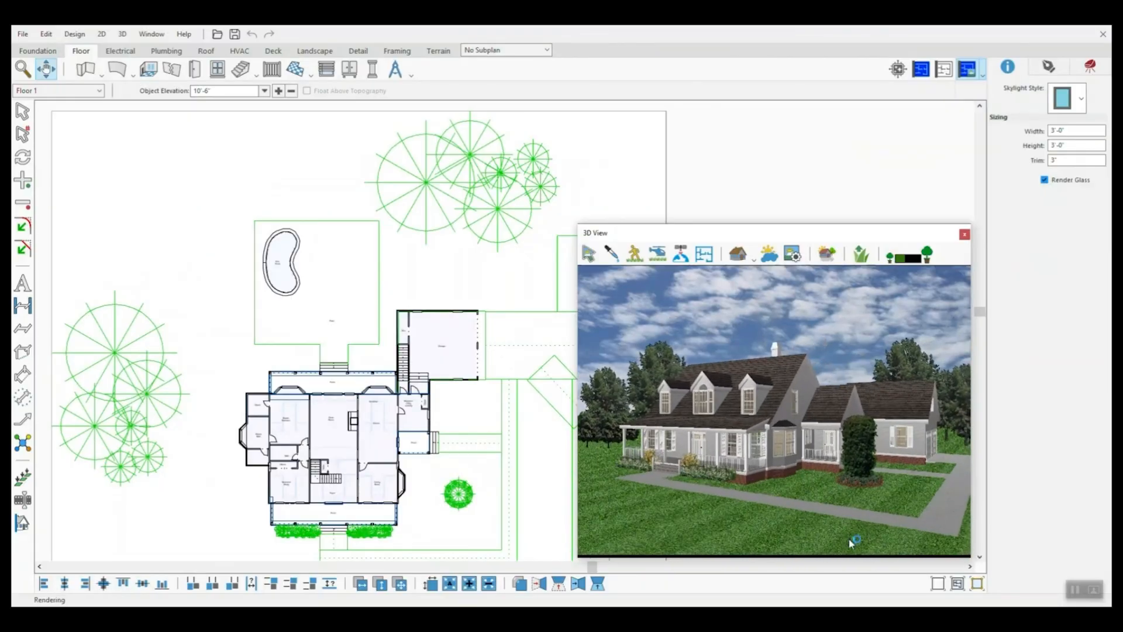
Step: Set the active interface color scheme to Dark Default in the User Interface preferences
{"action": "left_click", "coordinate": [46, 34]}
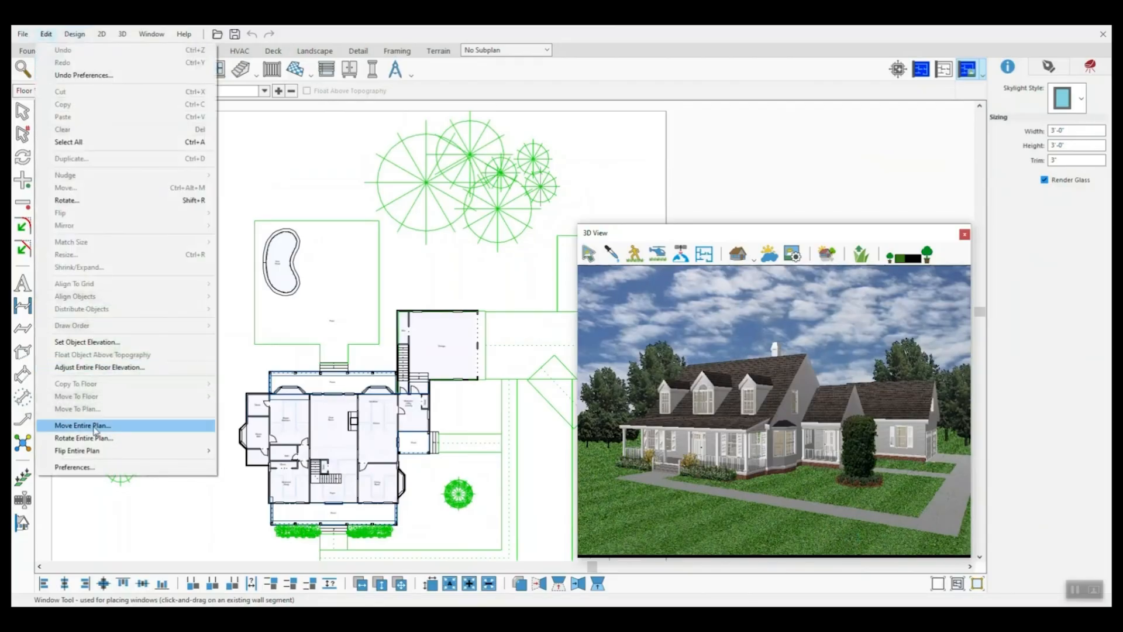
{"action": "left_click", "coordinate": [75, 467]}
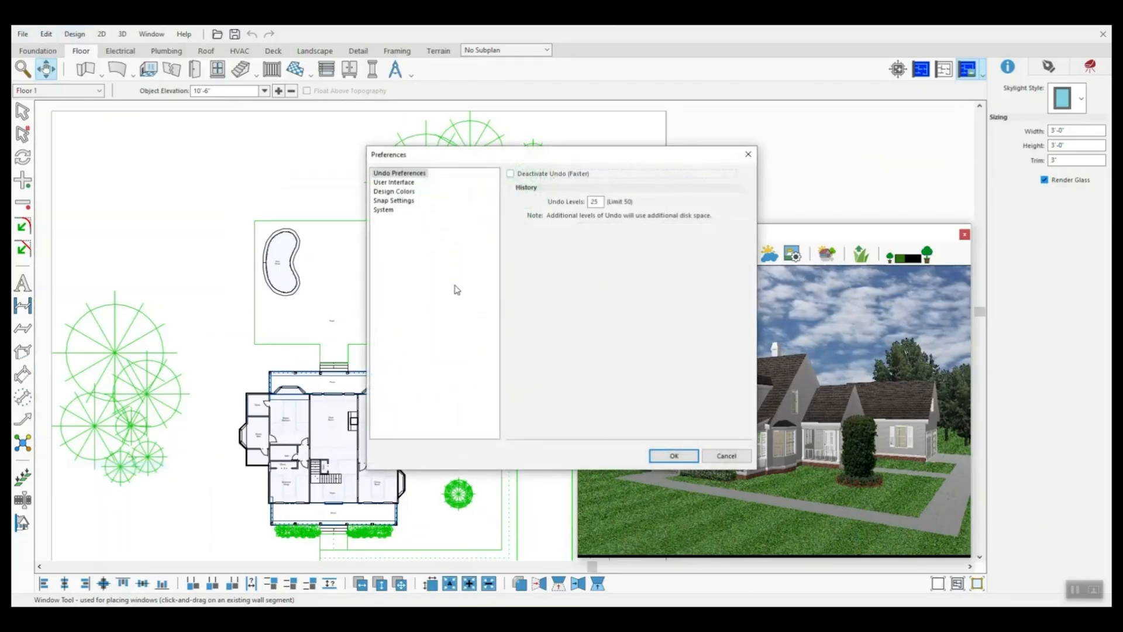
{"action": "left_click", "coordinate": [405, 184]}
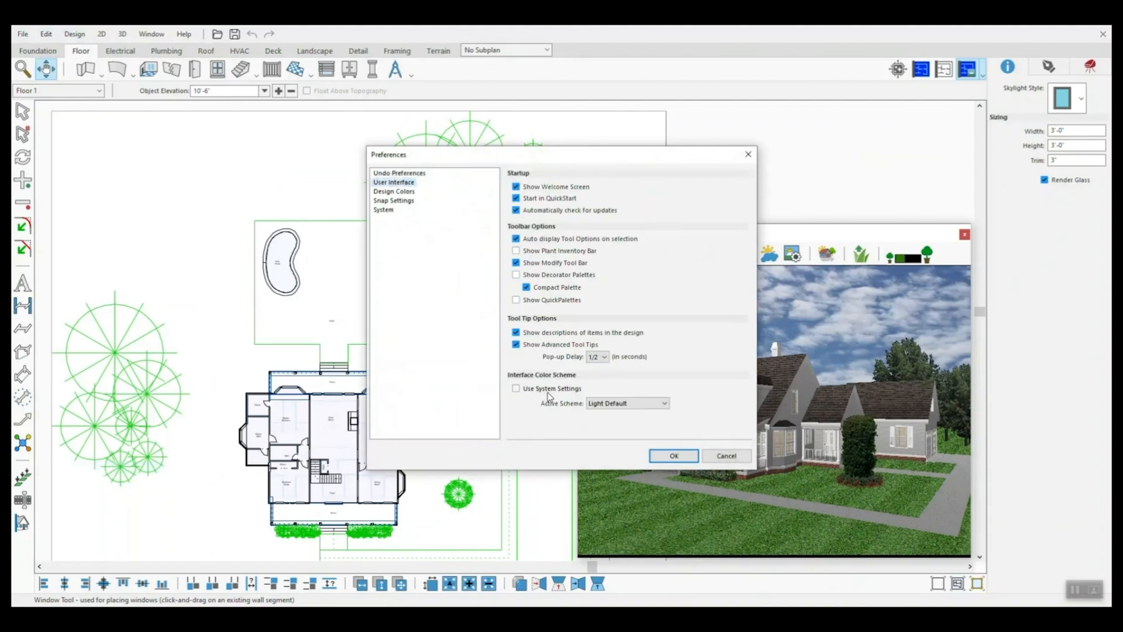
{"action": "left_click", "coordinate": [611, 405]}
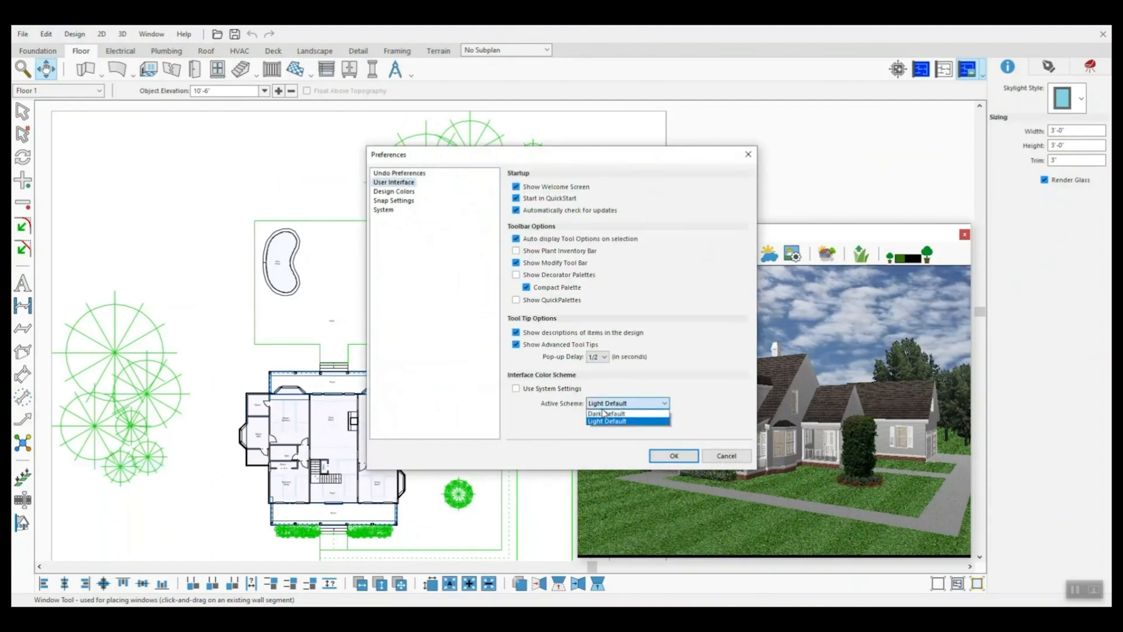
{"action": "left_click", "coordinate": [607, 413]}
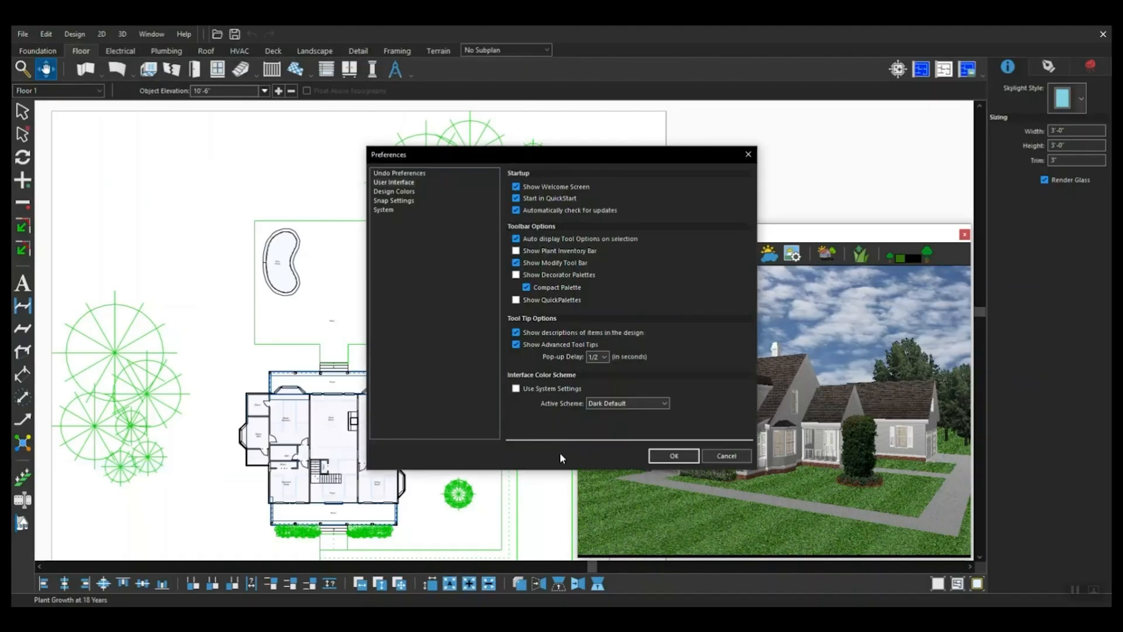
{"action": "left_click", "coordinate": [673, 456]}
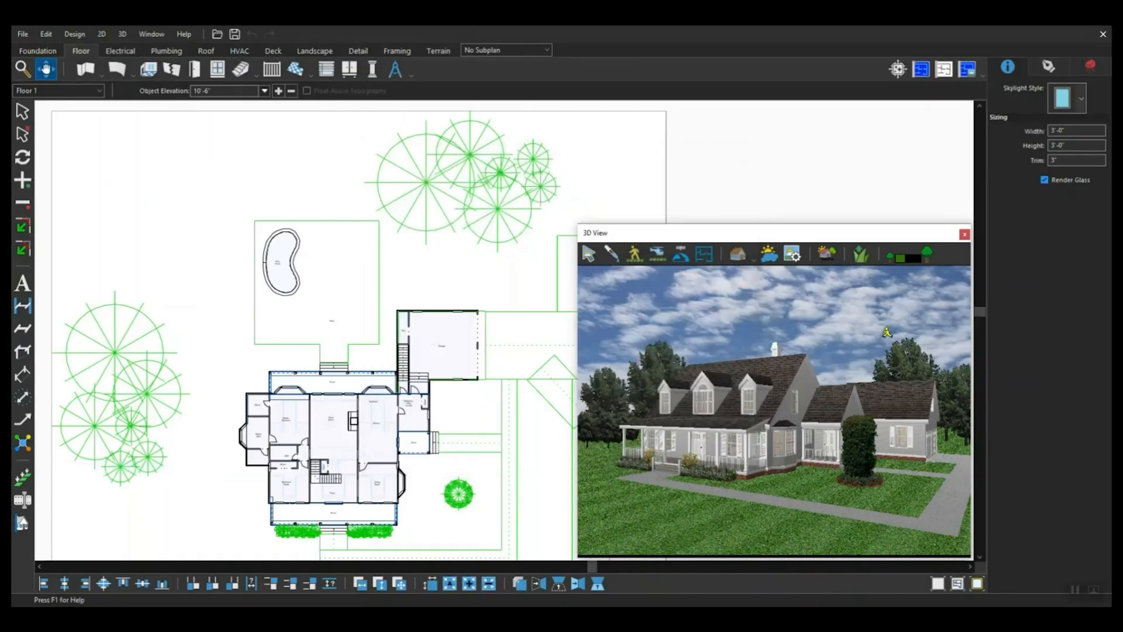
Step: Close the 3D View window and reopen it so that it picks up the dark color scheme
{"action": "left_click", "coordinate": [965, 235]}
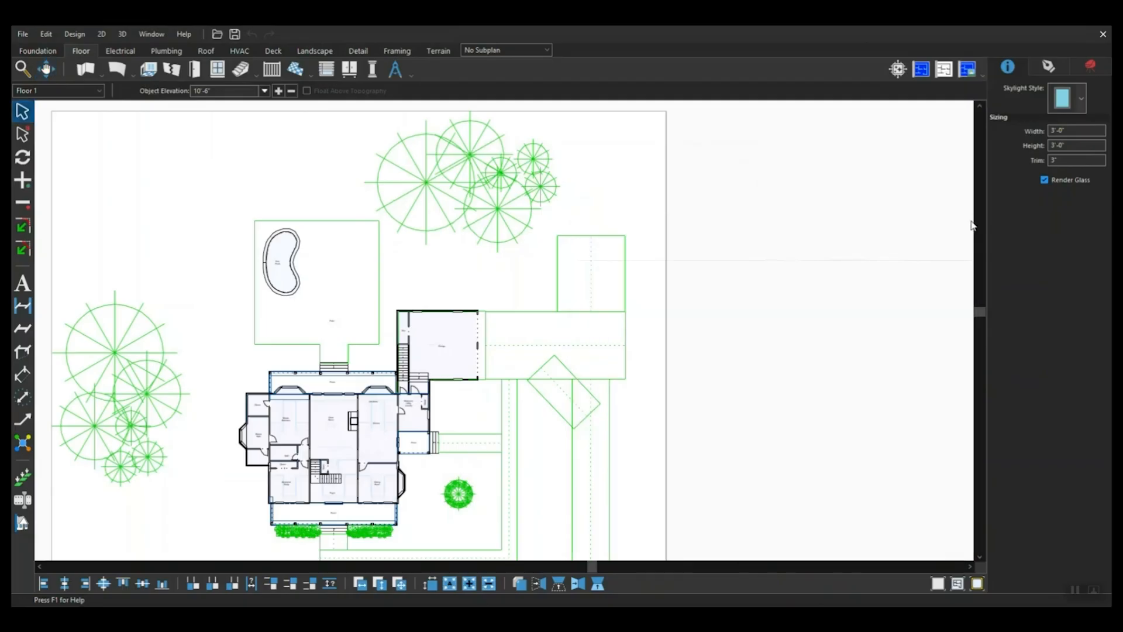
{"action": "left_click", "coordinate": [983, 75]}
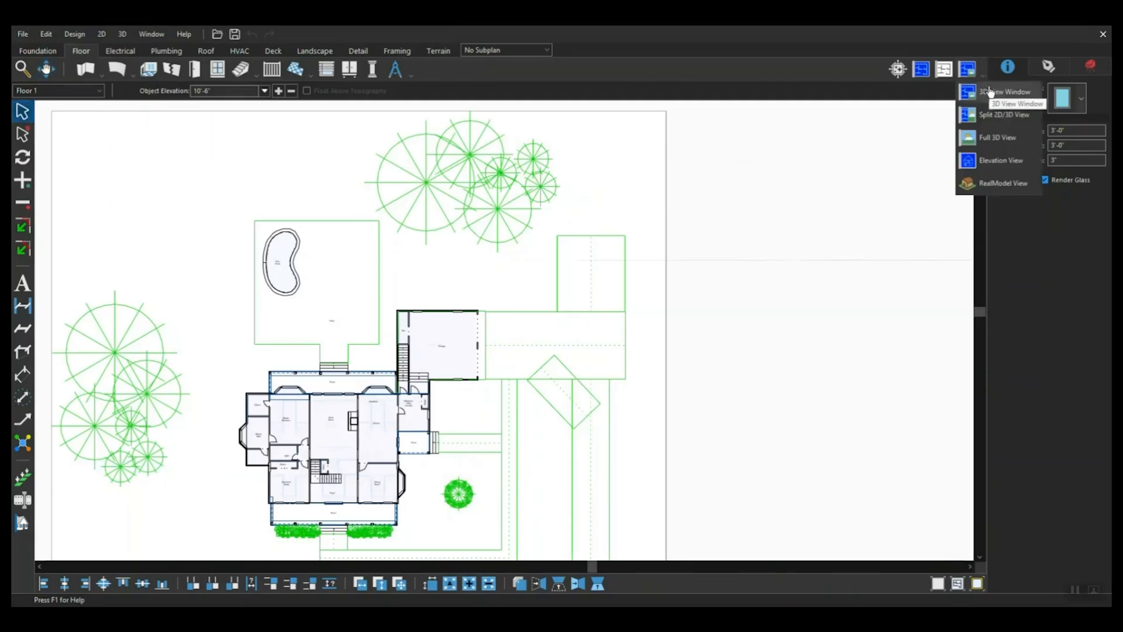
{"action": "left_click", "coordinate": [988, 91]}
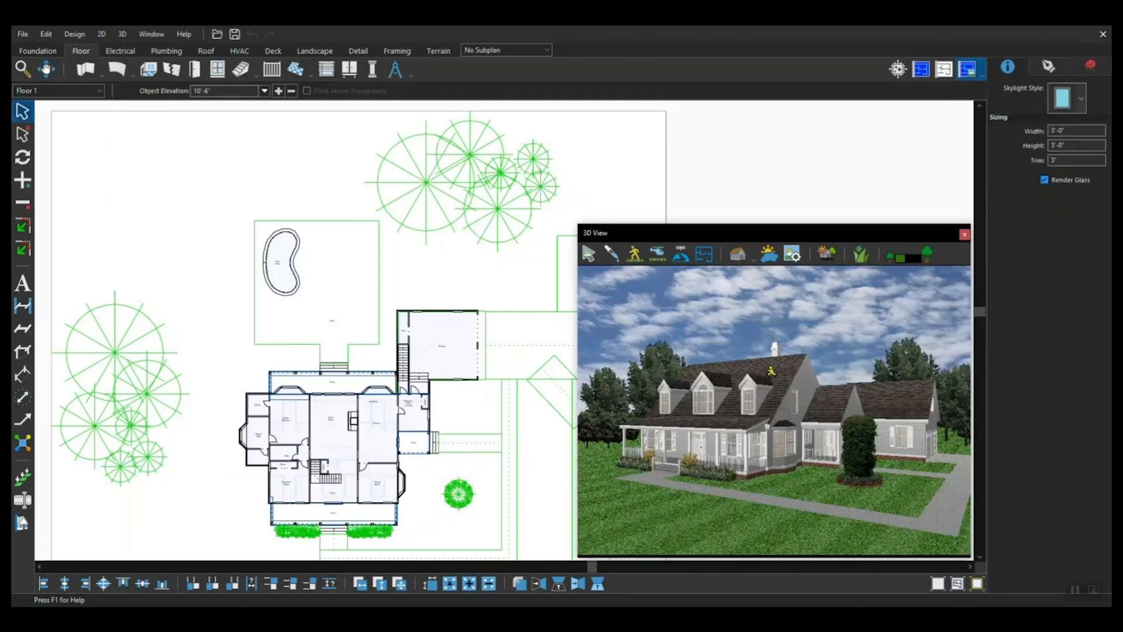
Step: Set the active interface color scheme to Light Default in the User Interface preferences
{"action": "left_click", "coordinate": [47, 34]}
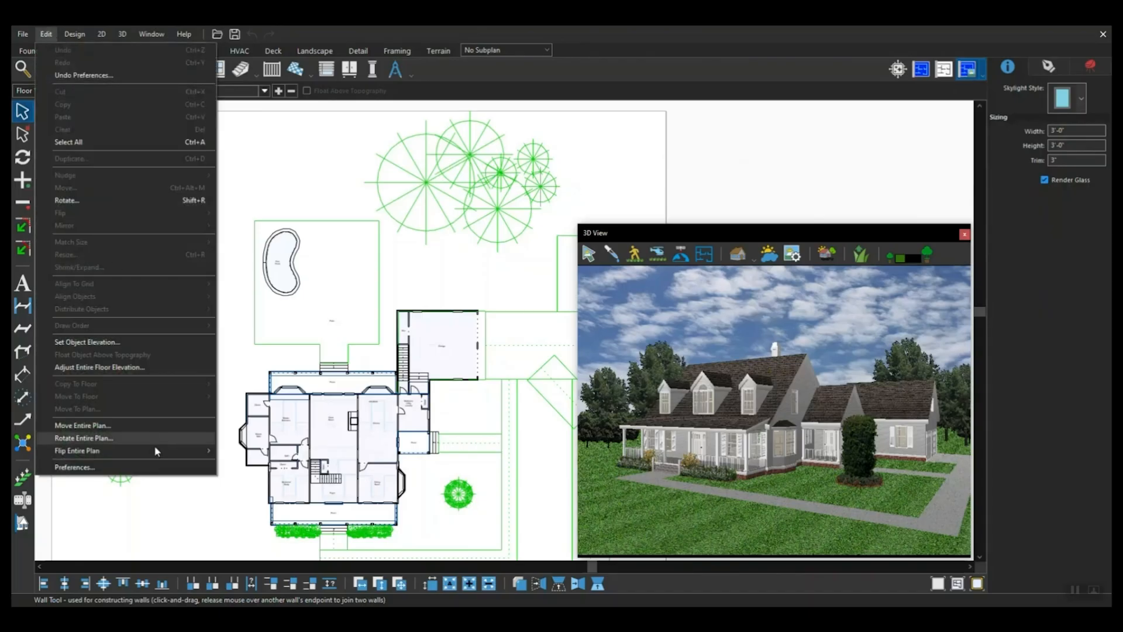
{"action": "left_click", "coordinate": [138, 466]}
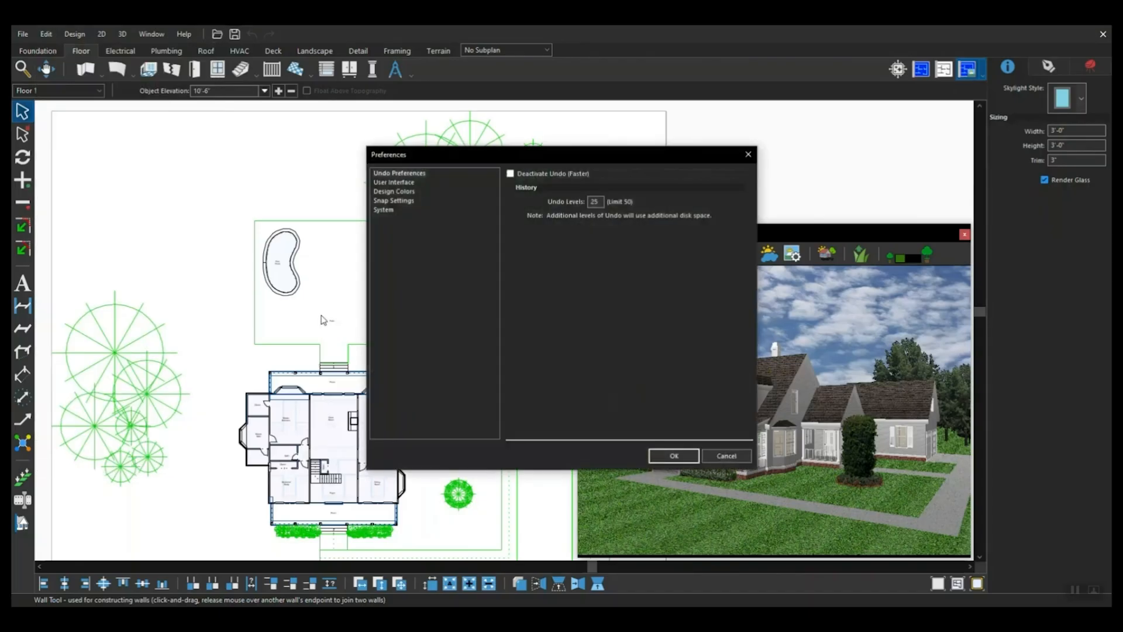
{"action": "left_click", "coordinate": [398, 183]}
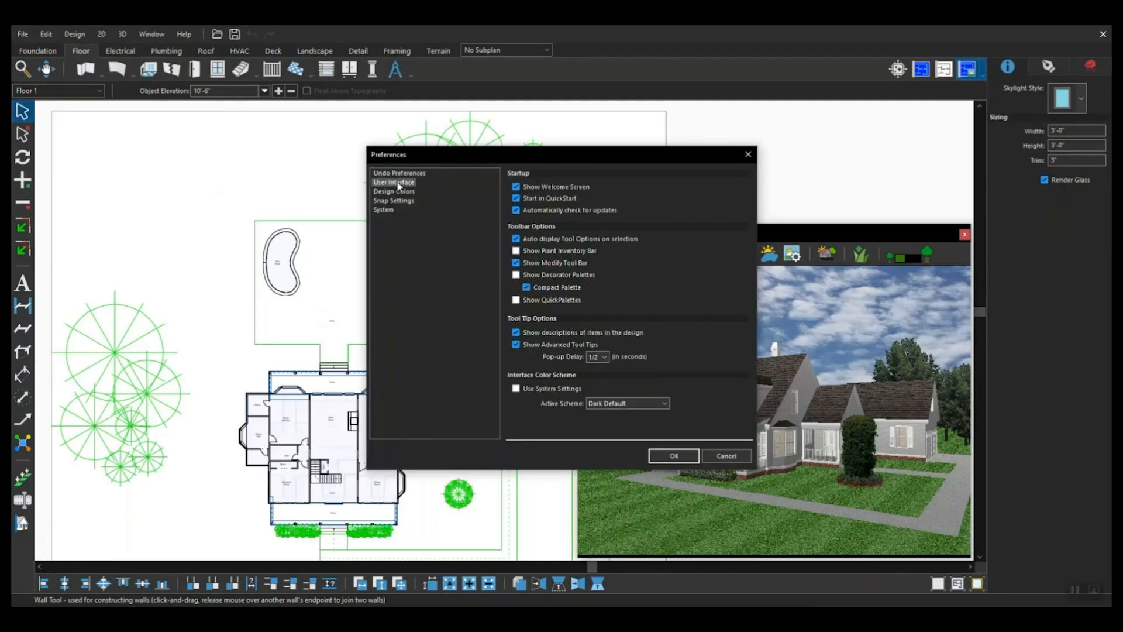
{"action": "left_click", "coordinate": [624, 404]}
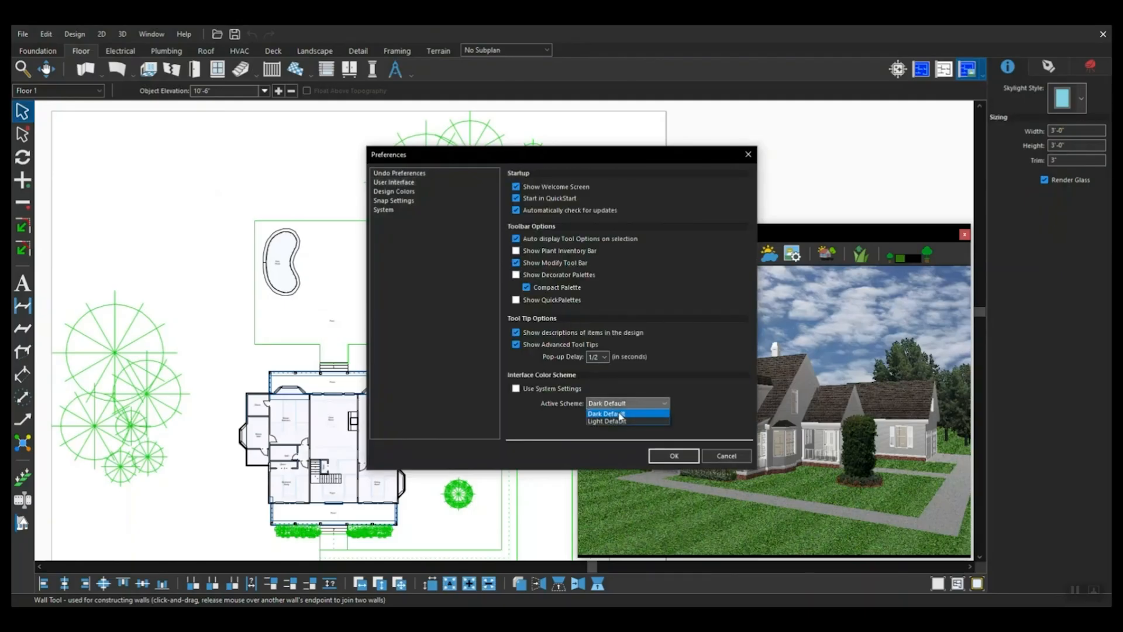
{"action": "left_click", "coordinate": [617, 422]}
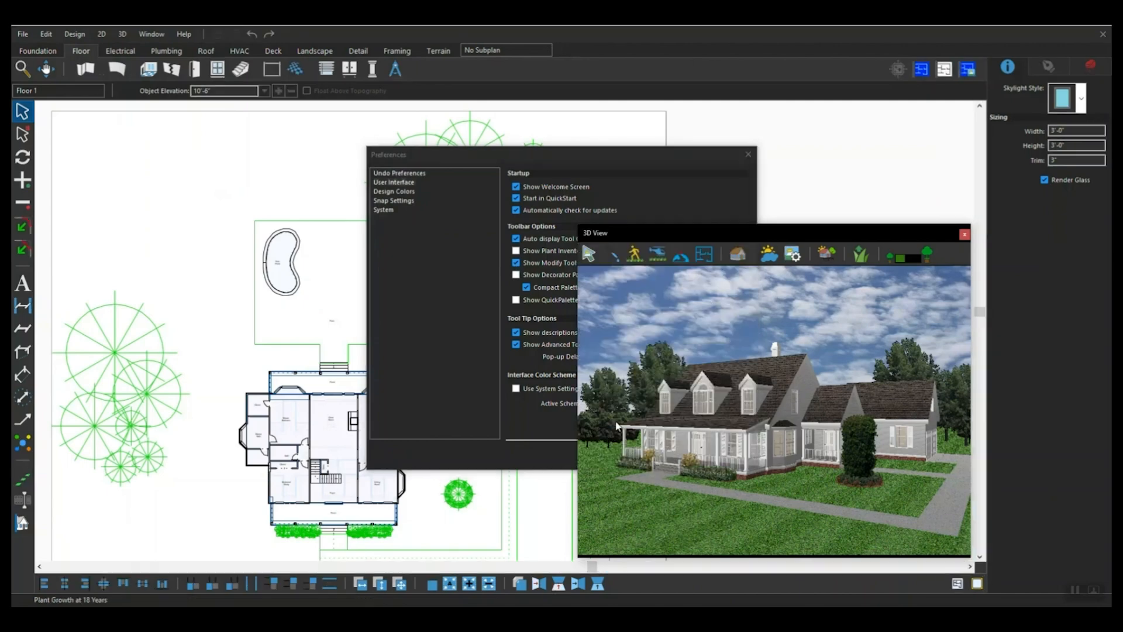
{"action": "left_click", "coordinate": [605, 163]}
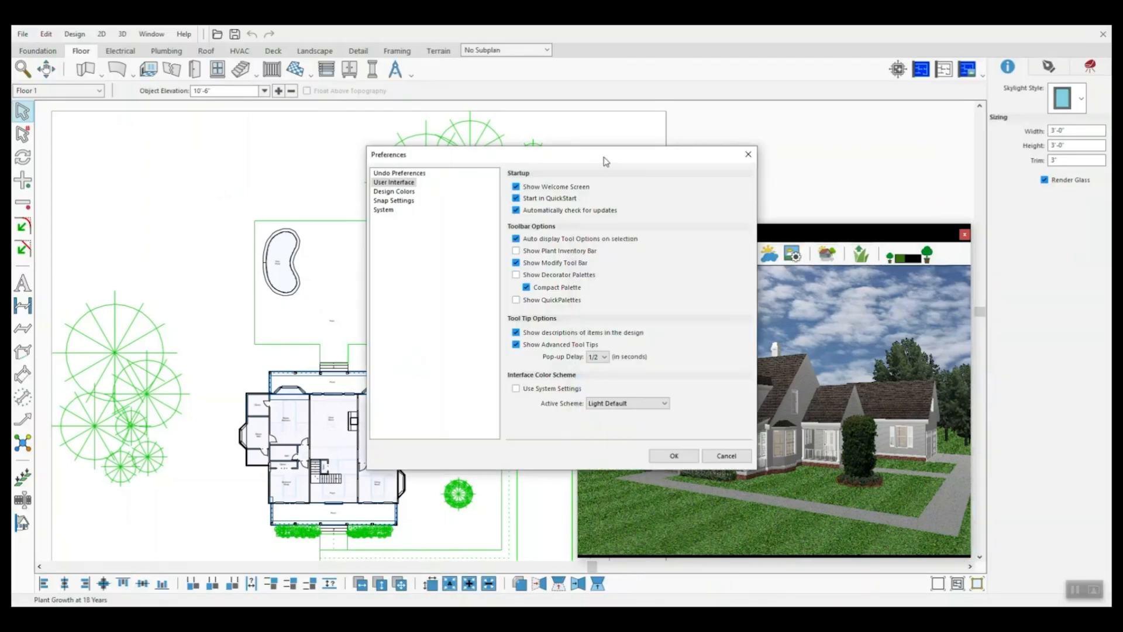
{"action": "left_click", "coordinate": [674, 456]}
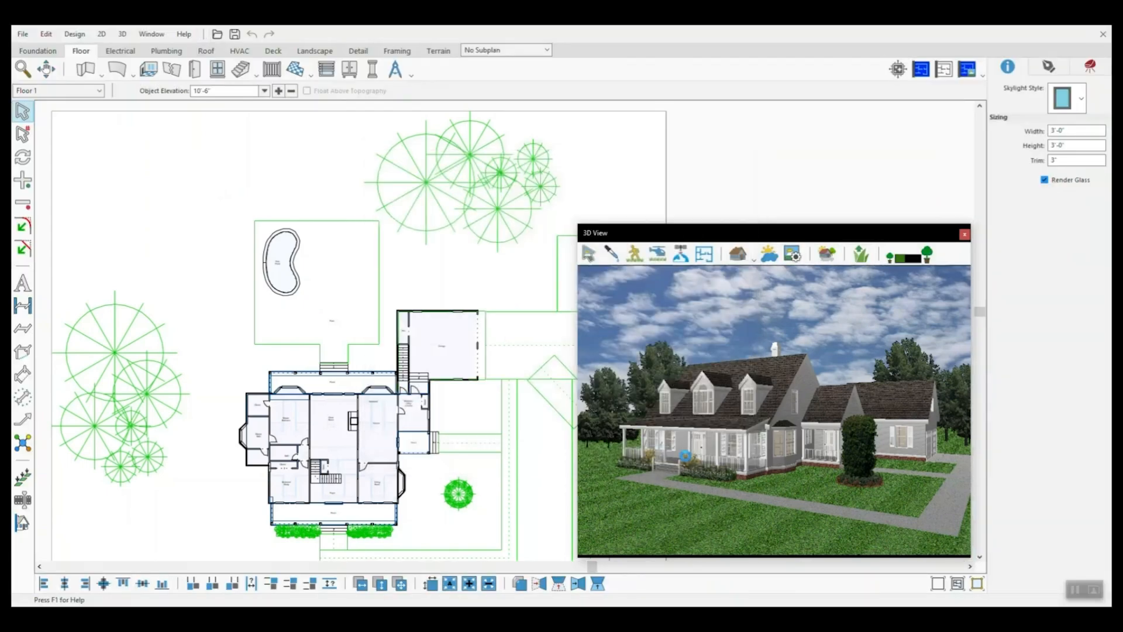
Step: Close the 3D View window and reopen it so that it picks up the light color scheme
{"action": "left_click", "coordinate": [964, 234]}
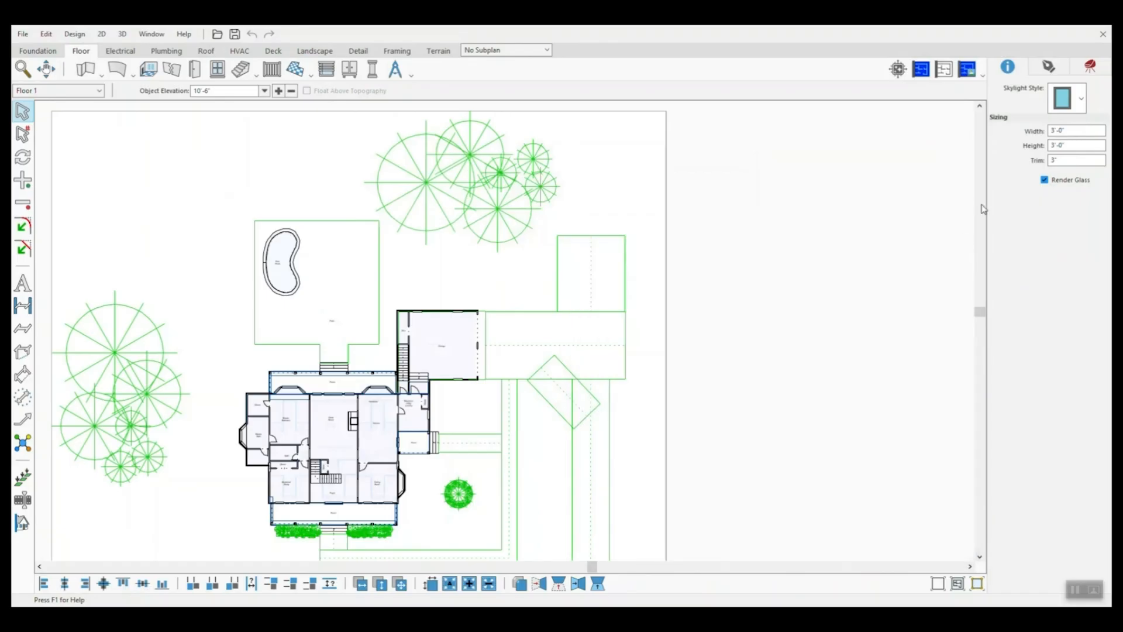
{"action": "left_click", "coordinate": [984, 76]}
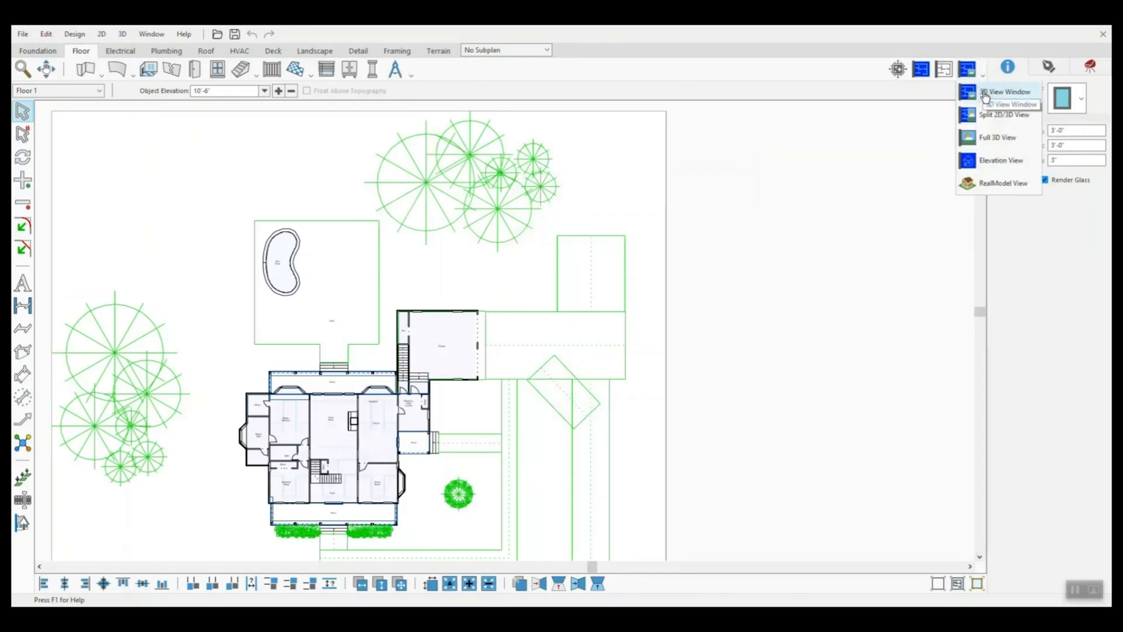
{"action": "left_click", "coordinate": [986, 96]}
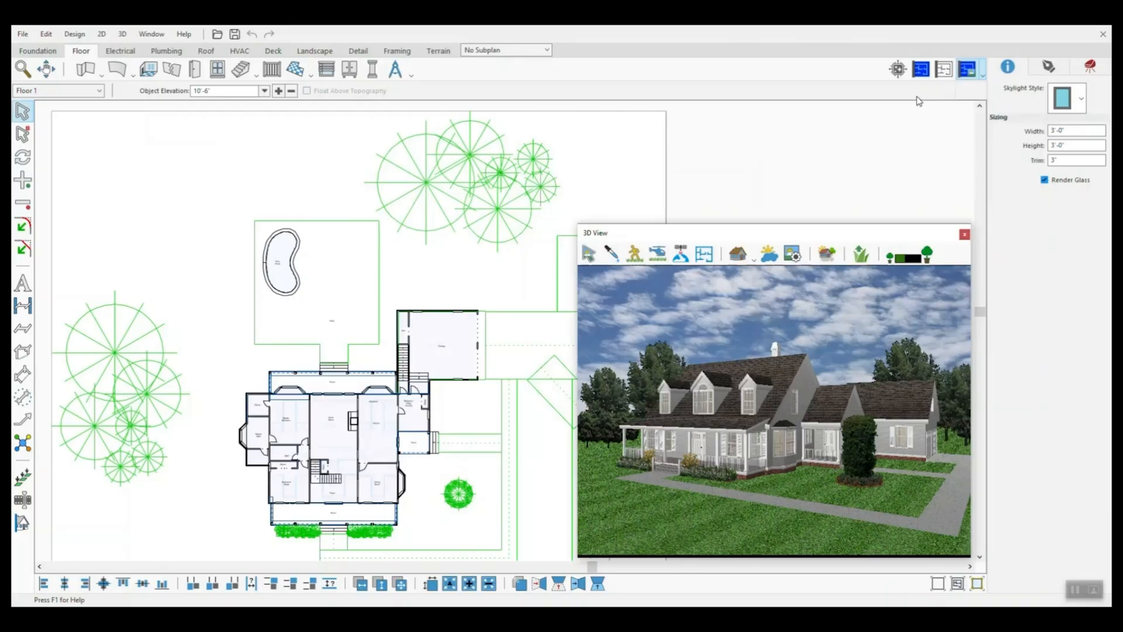
Step: Switch the interface color scheme back to Dark Default in the User Interface preferences
{"action": "left_click", "coordinate": [46, 34]}
{"action": "left_click", "coordinate": [115, 465]}
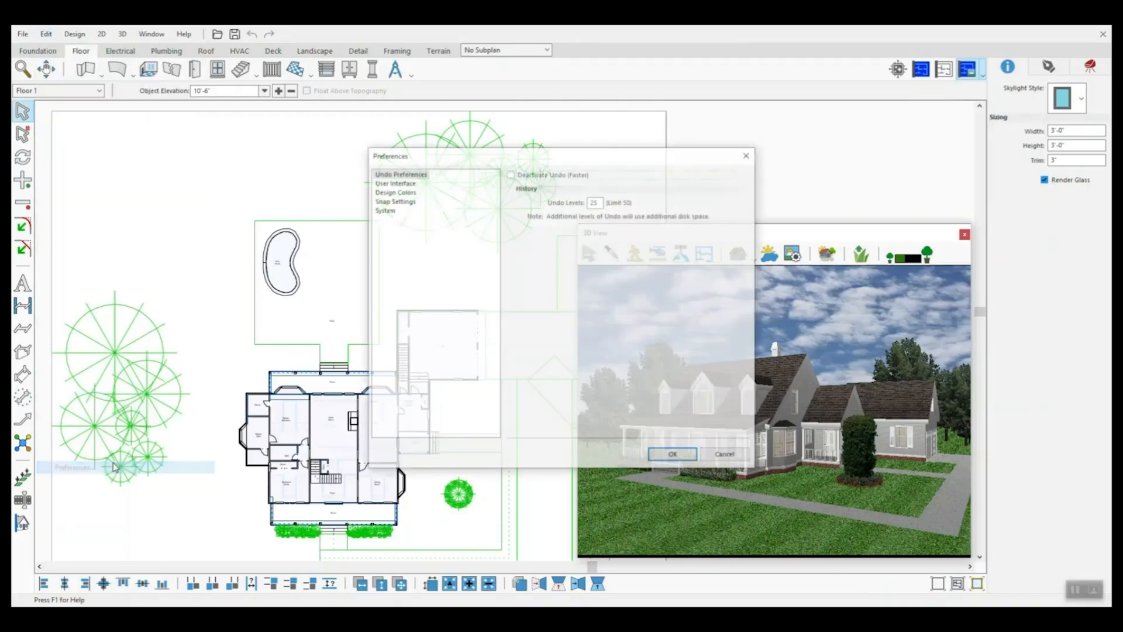
{"action": "left_click", "coordinate": [403, 183]}
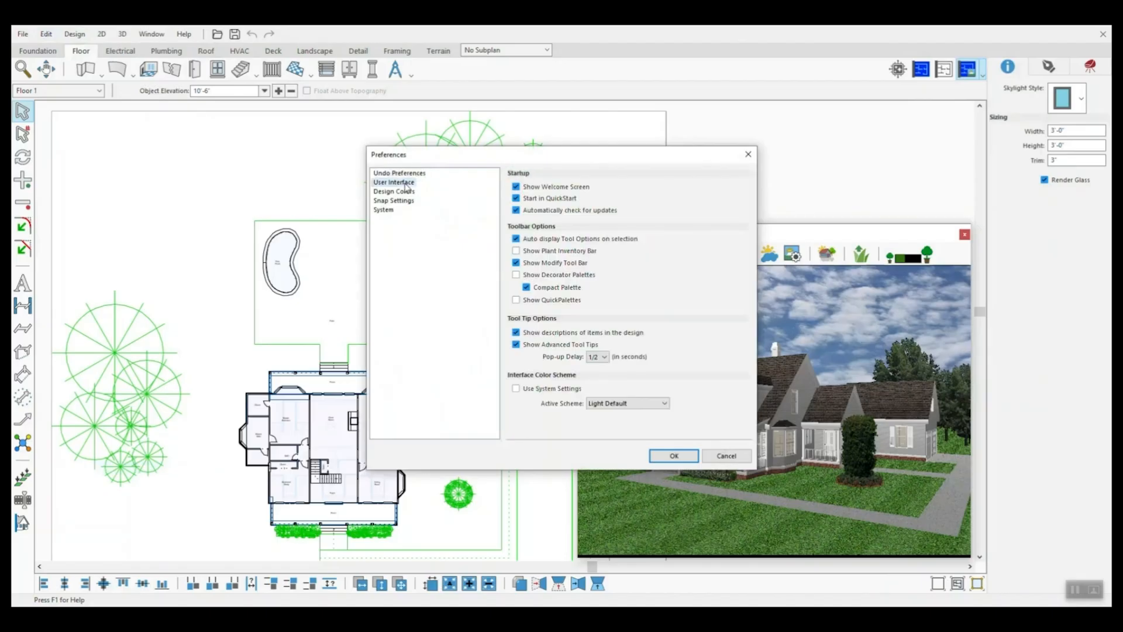
{"action": "left_click", "coordinate": [630, 406]}
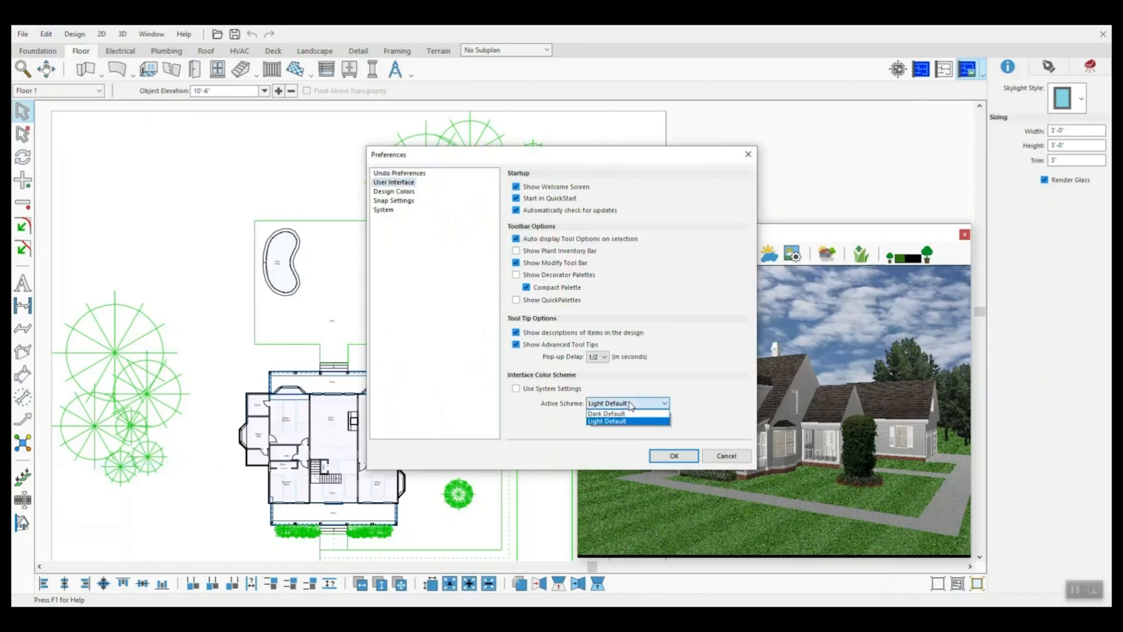
{"action": "left_click", "coordinate": [619, 414]}
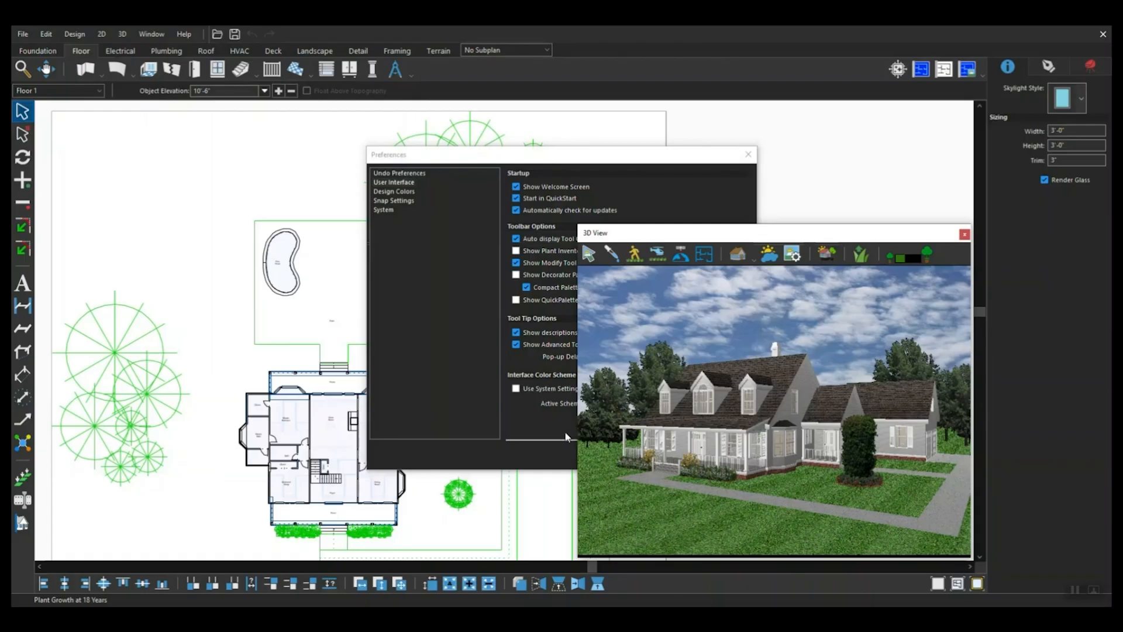
{"action": "left_click", "coordinate": [563, 437]}
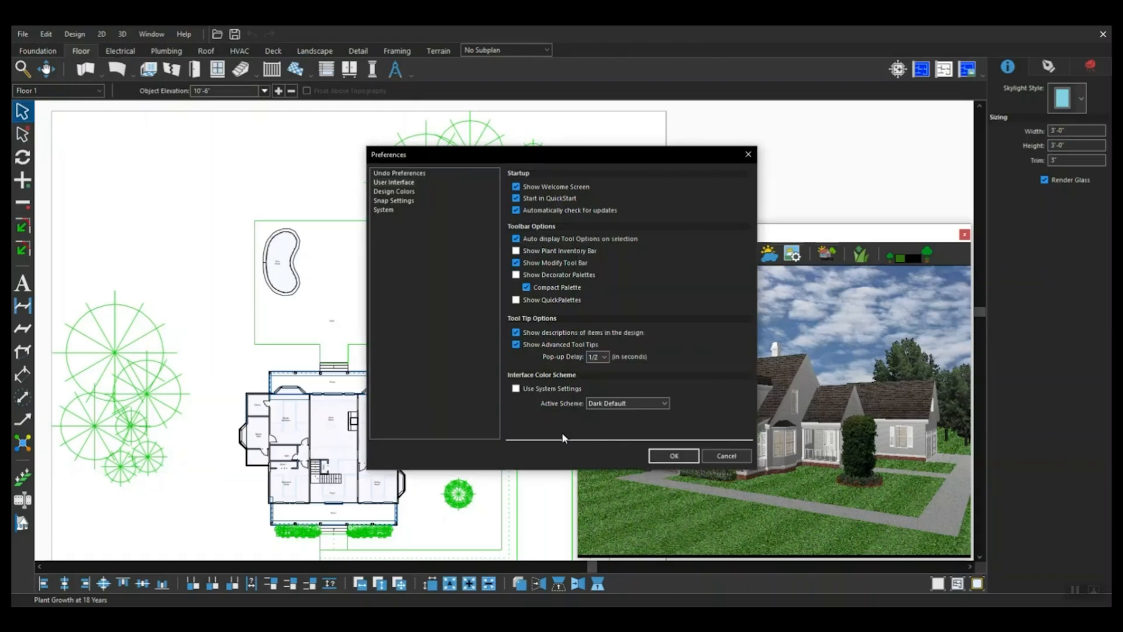
{"action": "left_click", "coordinate": [674, 456]}
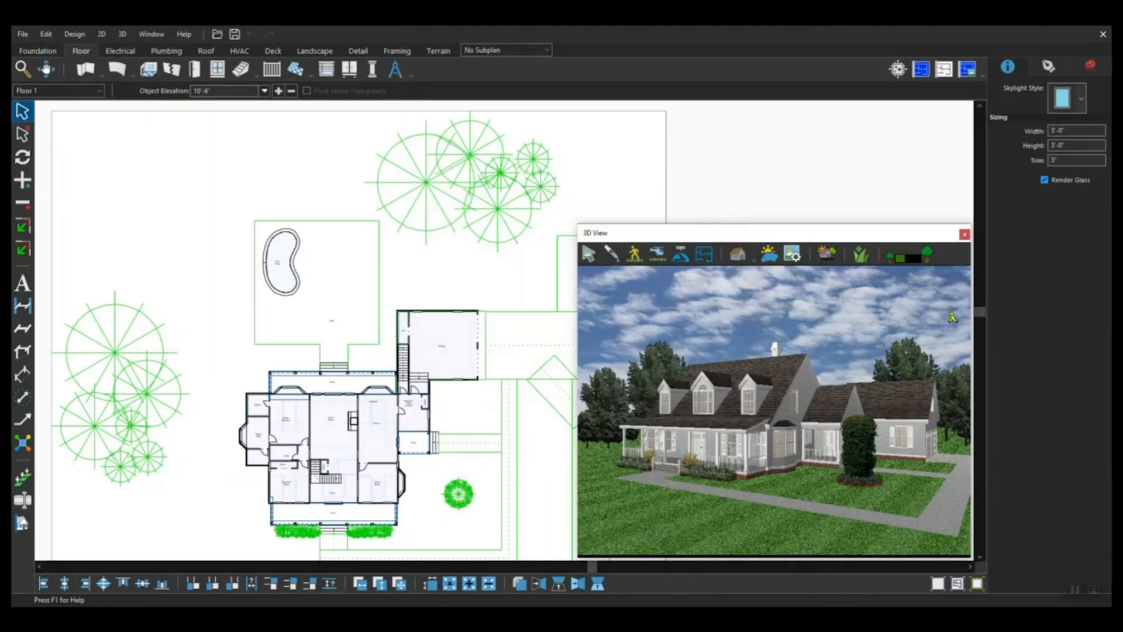
Step: Close and reopen the 3D View window to refresh its title bar with the dark color scheme
{"action": "left_click", "coordinate": [966, 236]}
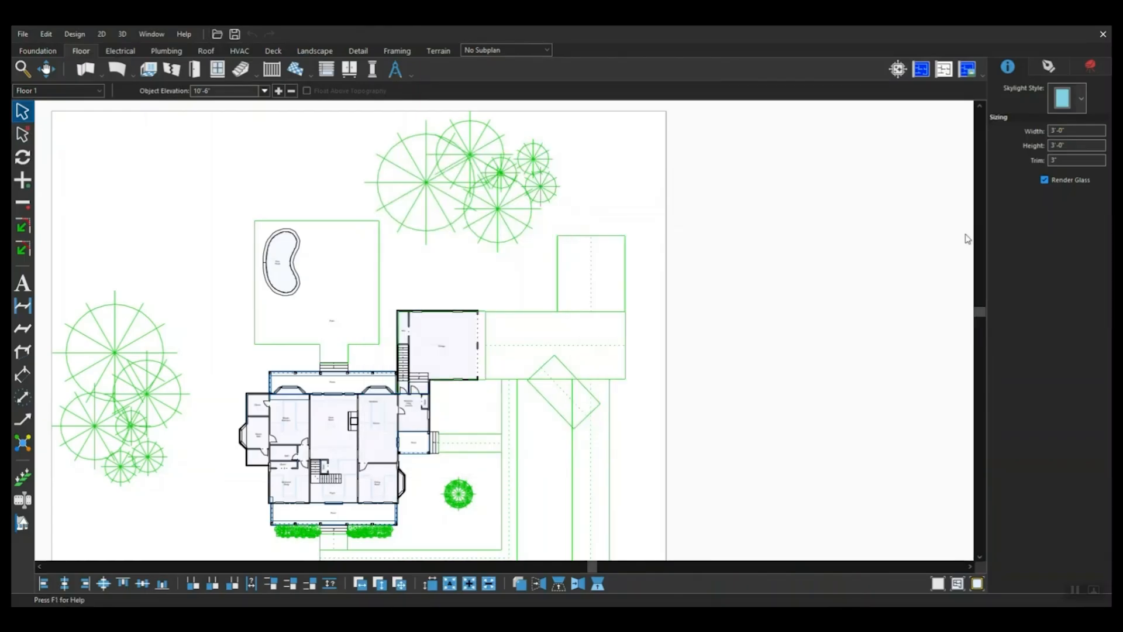
{"action": "left_click", "coordinate": [983, 74]}
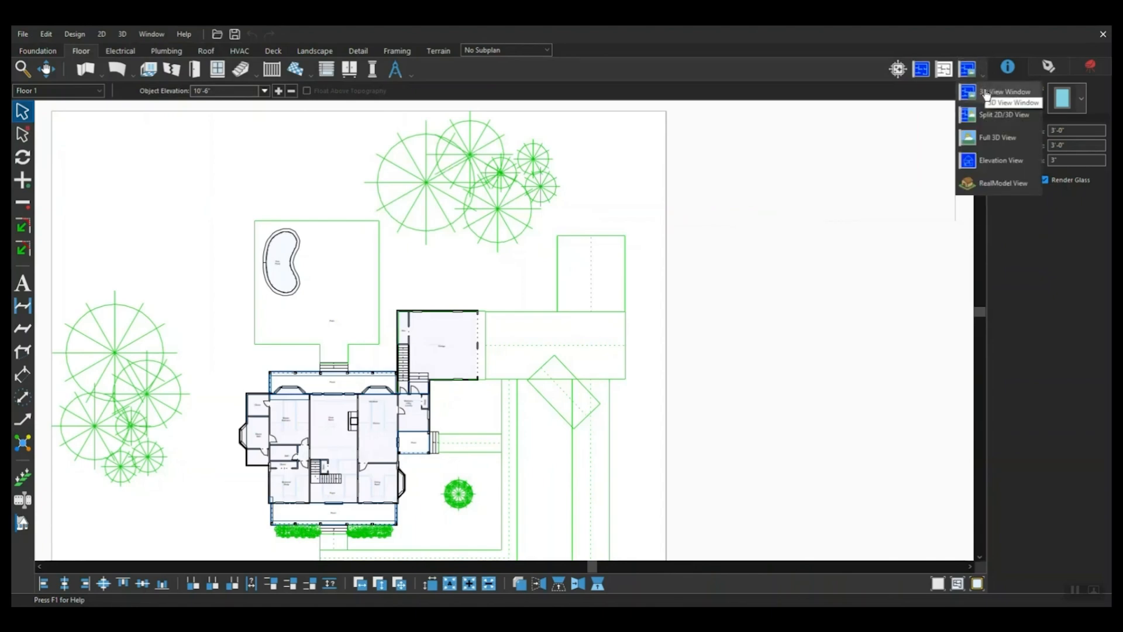
{"action": "left_click", "coordinate": [987, 94]}
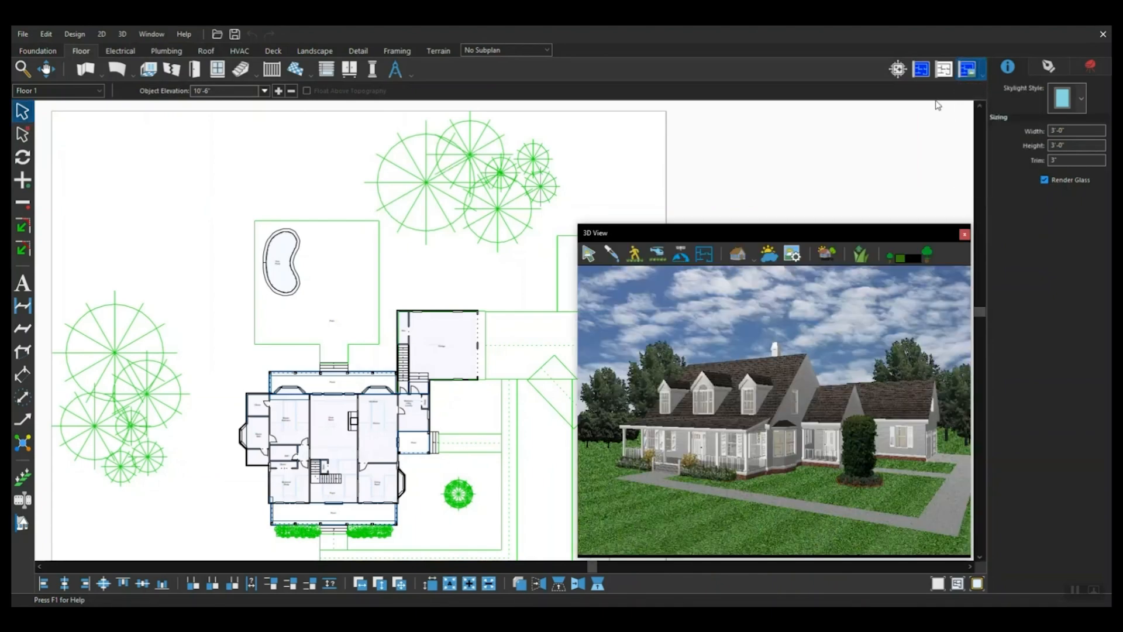
Step: Make the interface color scheme follow the system by enabling Use System Settings in the User Interface preferences
{"action": "left_click", "coordinate": [46, 34]}
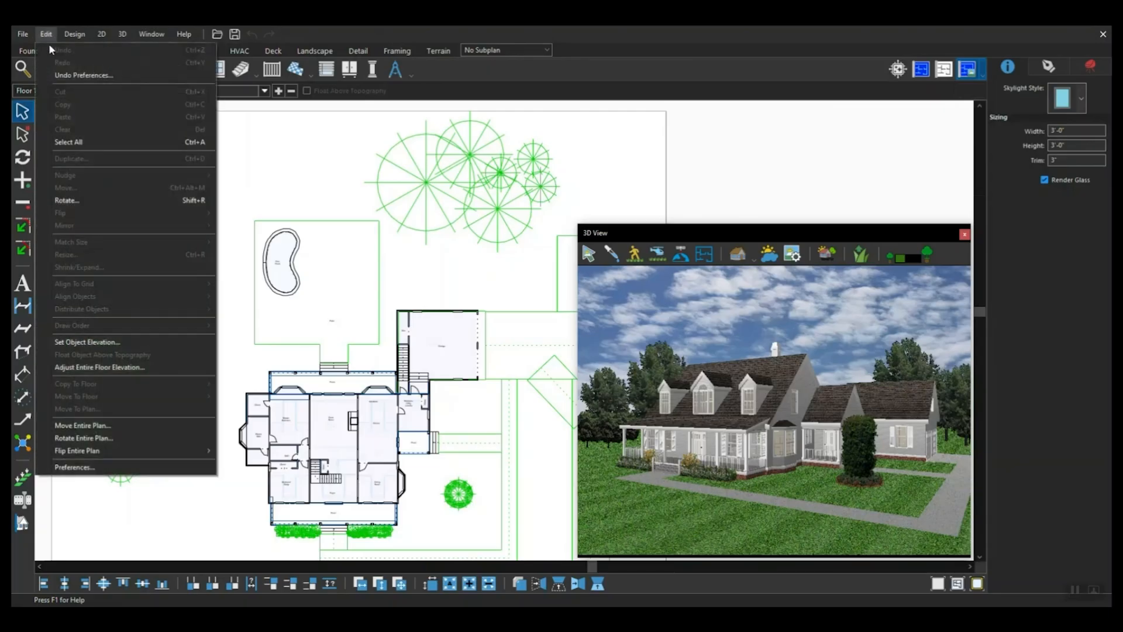
{"action": "left_click", "coordinate": [112, 466]}
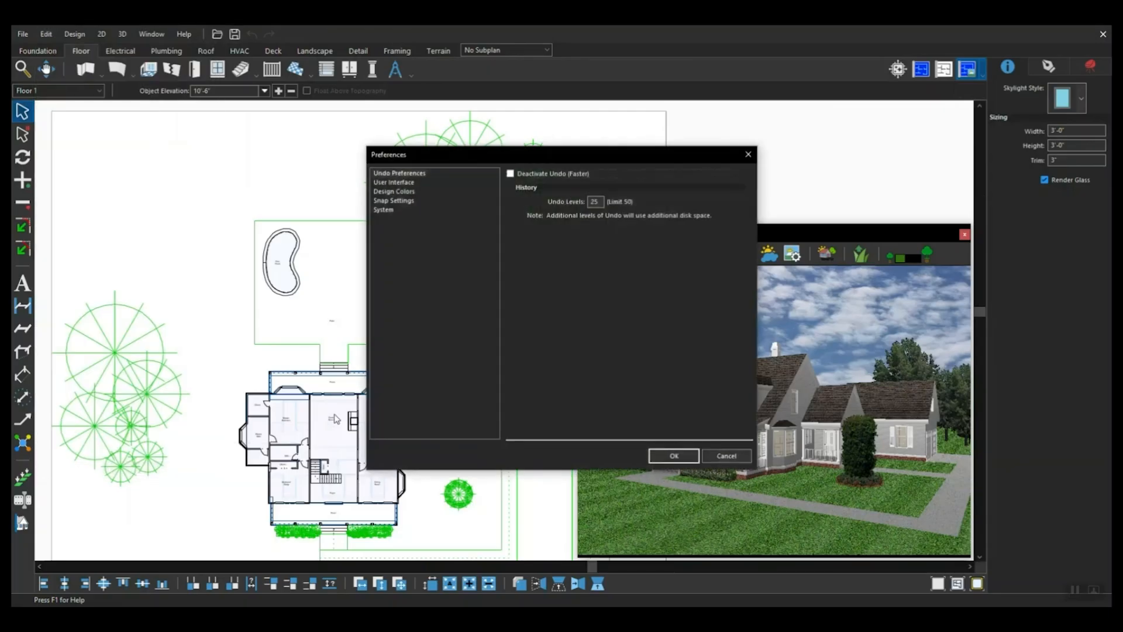
{"action": "left_click", "coordinate": [408, 182]}
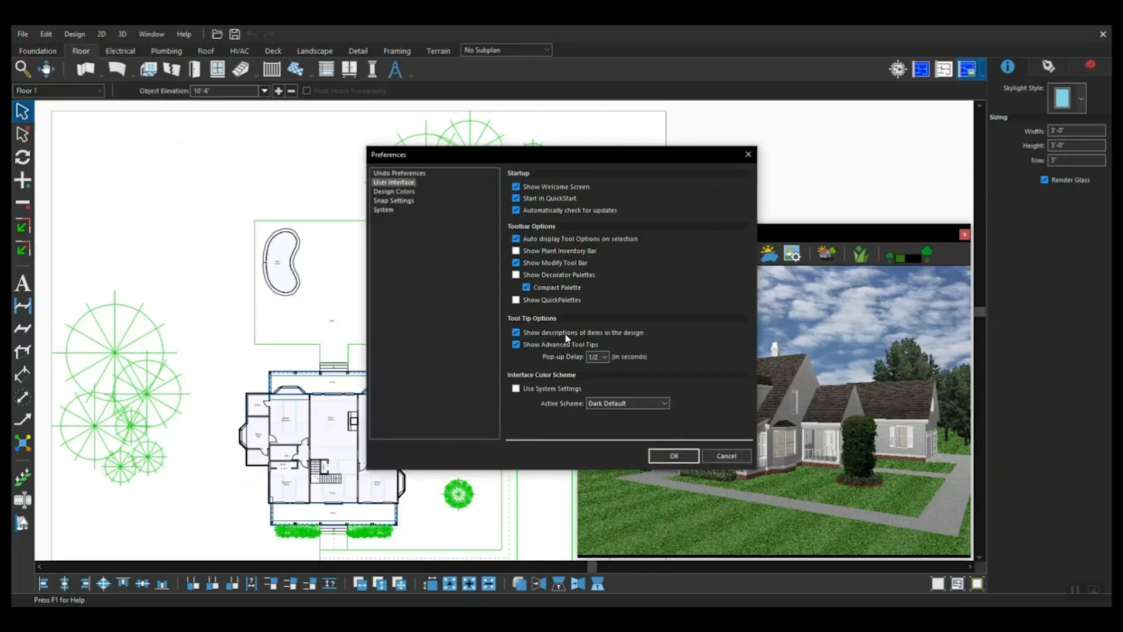
{"action": "left_click", "coordinate": [516, 388]}
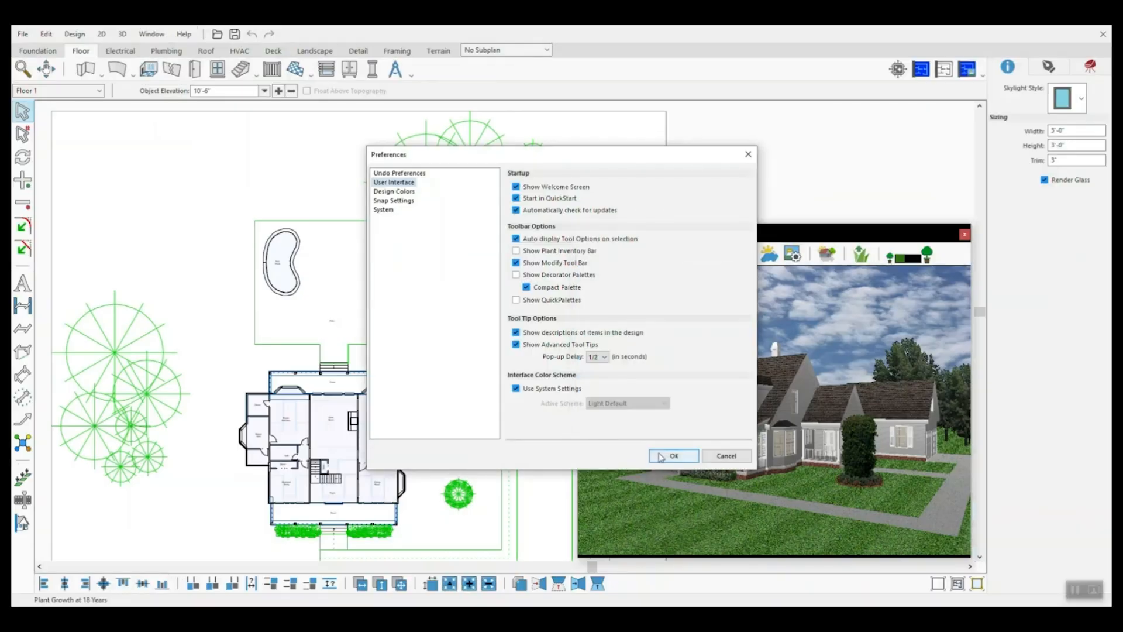
{"action": "left_click", "coordinate": [673, 456]}
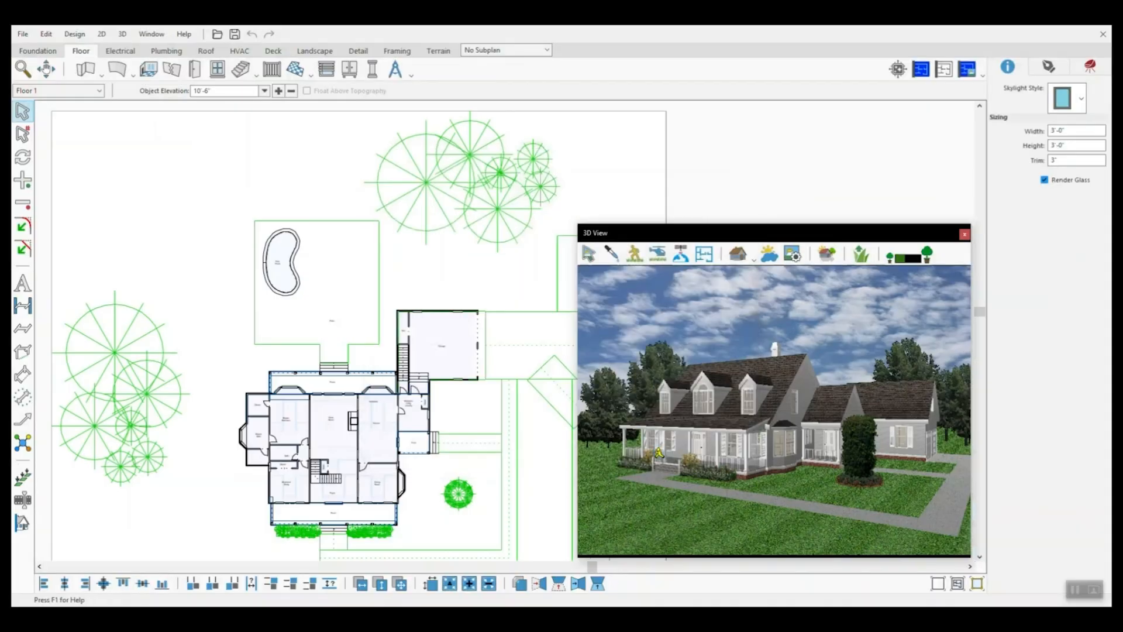
Step: Close and reopen the 3D View window so that it picks up the system color scheme
{"action": "left_click", "coordinate": [964, 235]}
{"action": "left_click", "coordinate": [983, 76]}
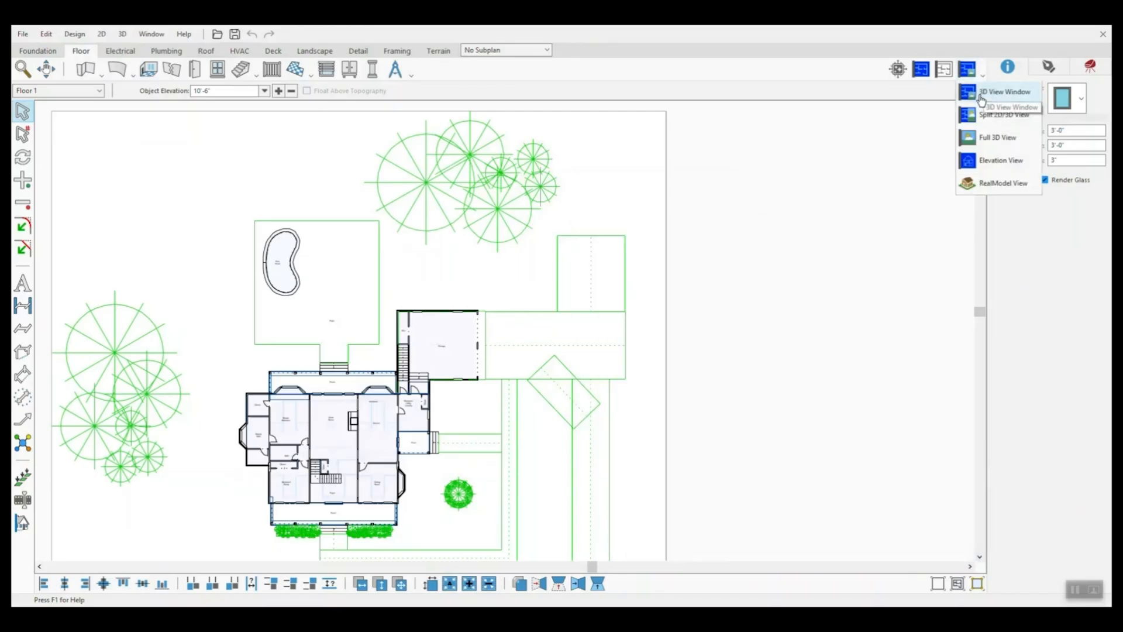
{"action": "left_click", "coordinate": [983, 94]}
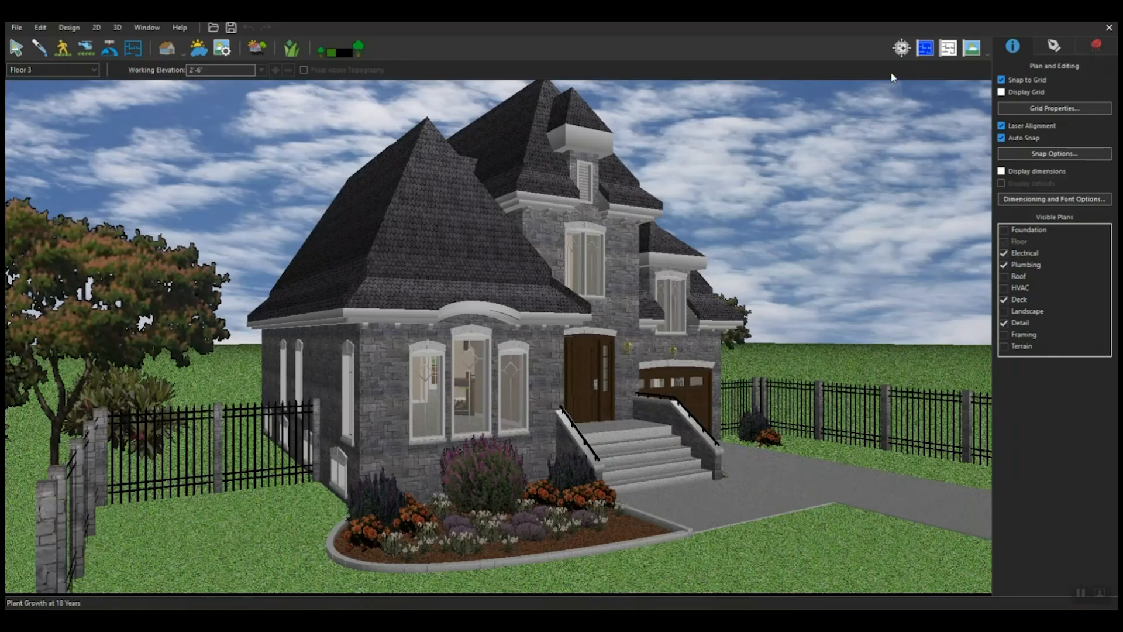
Step: Open Copilot in General Questions mode and ask "Which colors are complementary and work well together?"
{"action": "left_click", "coordinate": [902, 47]}
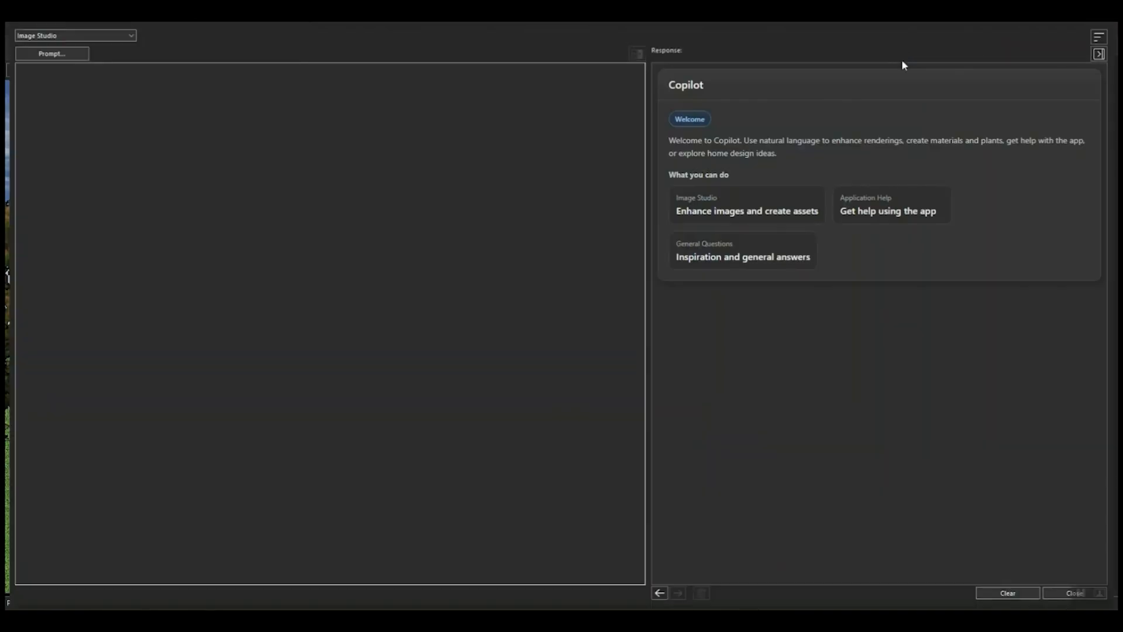
{"action": "left_click", "coordinate": [98, 36]}
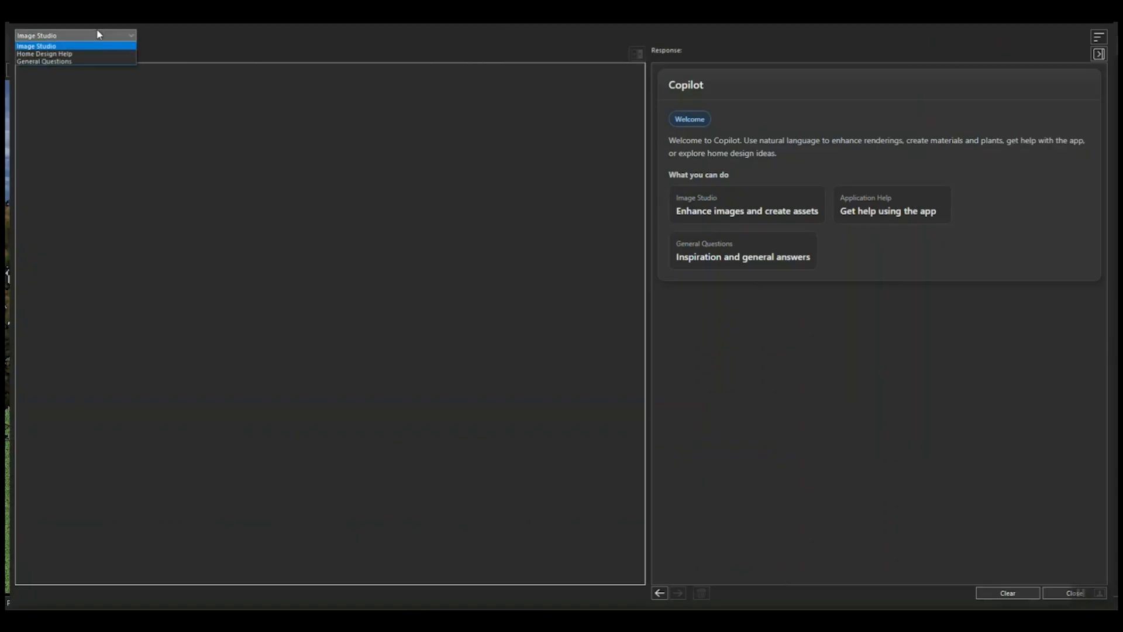
{"action": "left_click", "coordinate": [59, 61]}
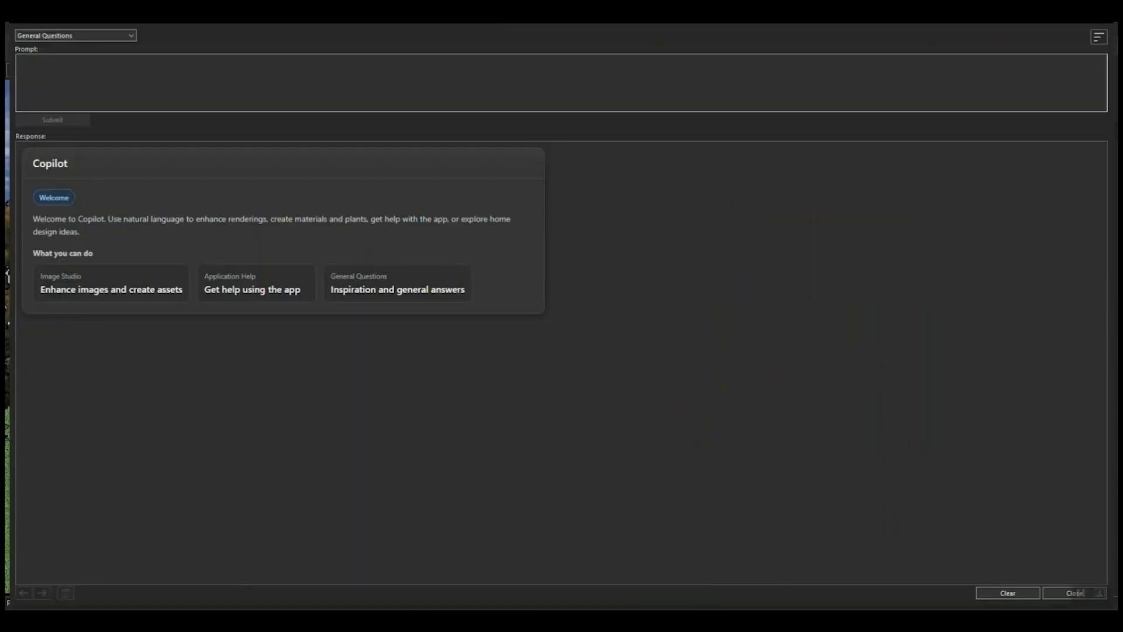
{"action": "type", "text": "Which colors are complementary and work well together?"}
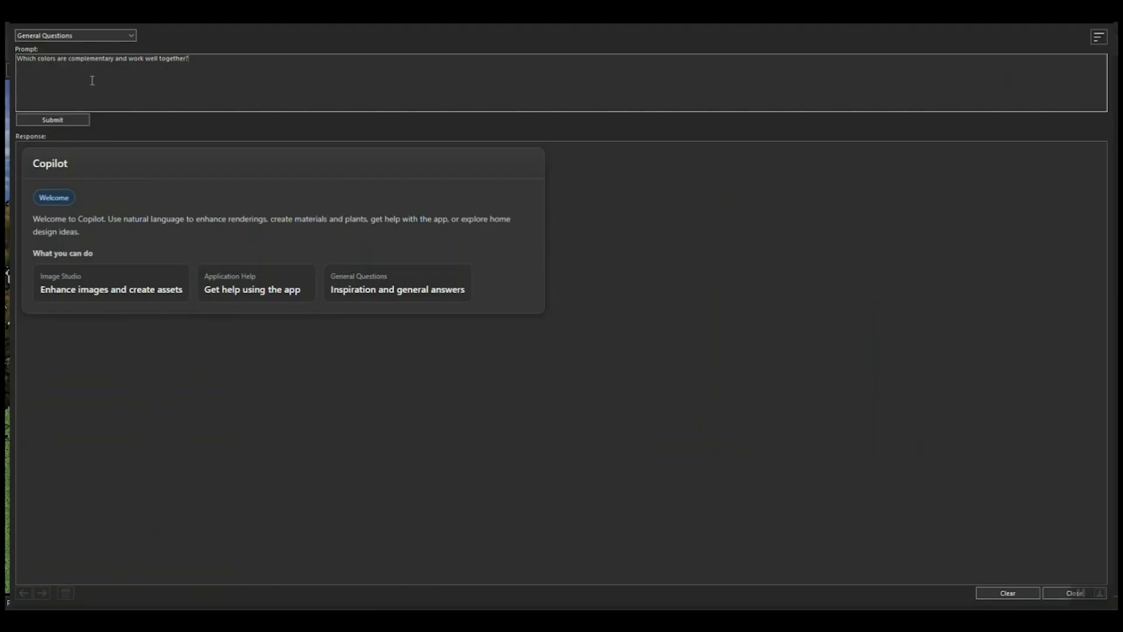
{"action": "left_click", "coordinate": [83, 121]}
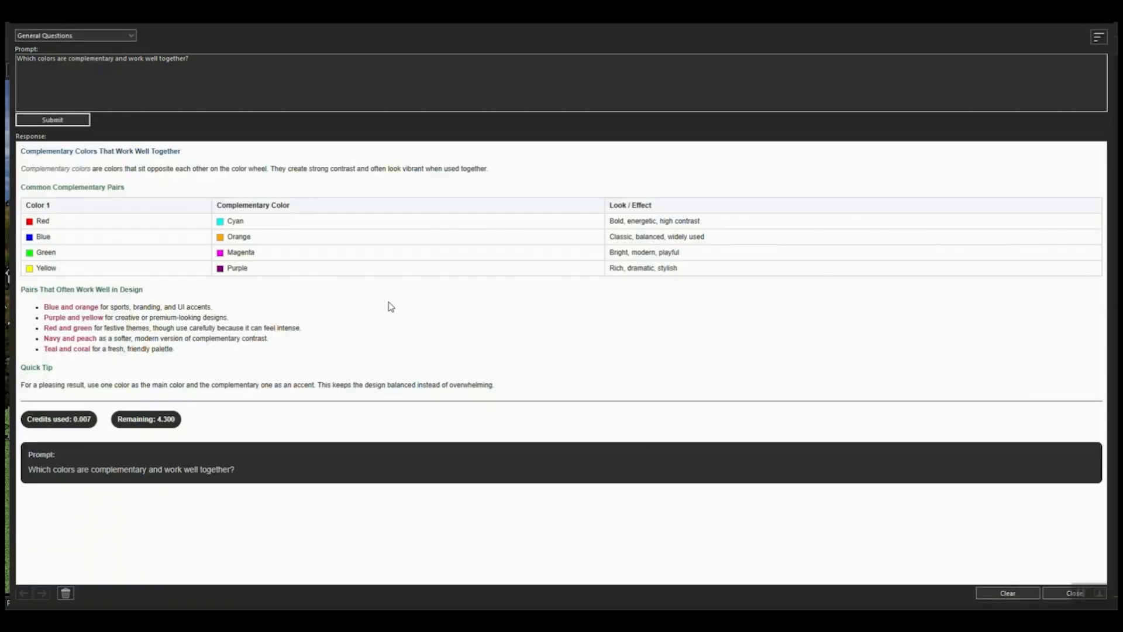
Step: Replace the prompt and ask Copilot "Which flowers and plants grow well on the sunny south side?"
{"action": "left_click_drag", "start_coordinate": [189, 58], "coordinate": [21, 61]}
{"action": "key", "text": "Delete"}
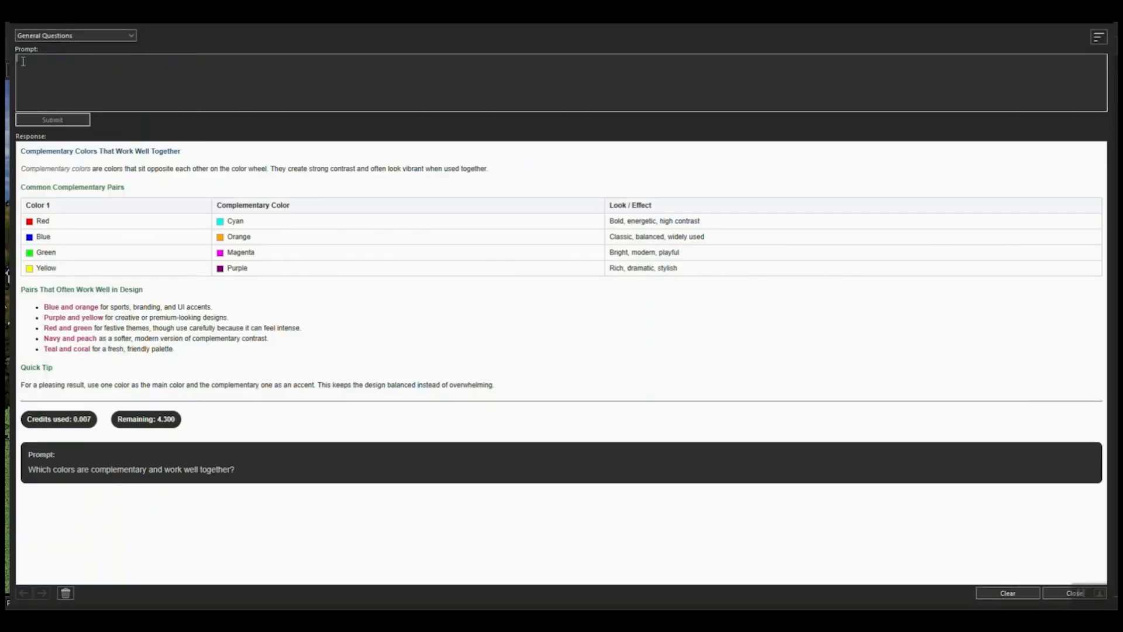
{"action": "type", "text": "Which flowers and plants grow well on the sunny south side?"}
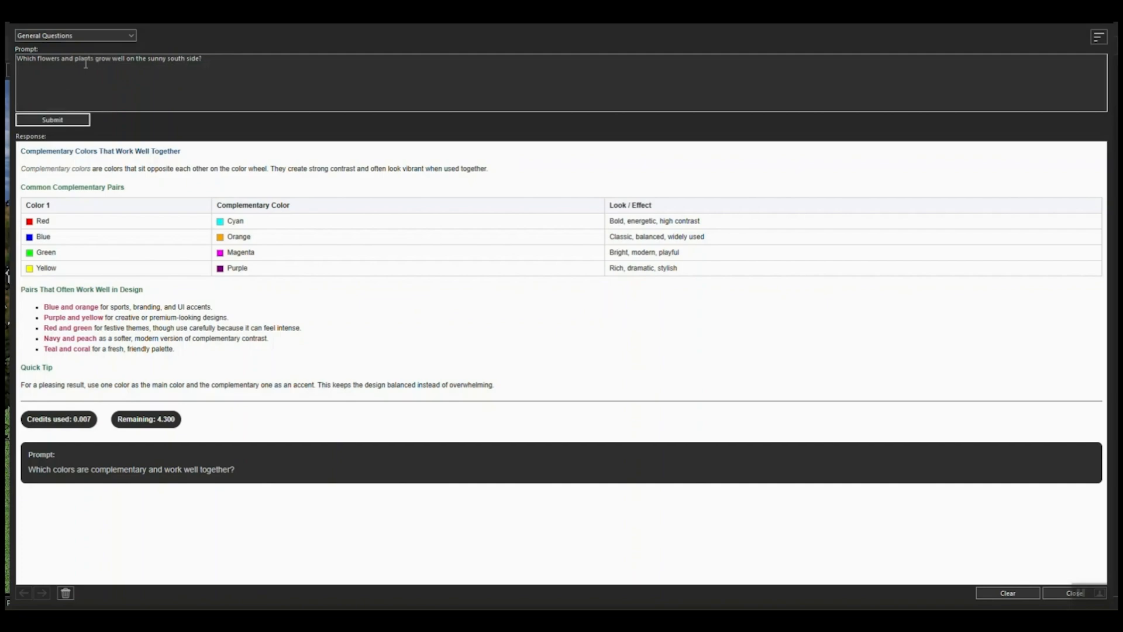
{"action": "left_click", "coordinate": [76, 121]}
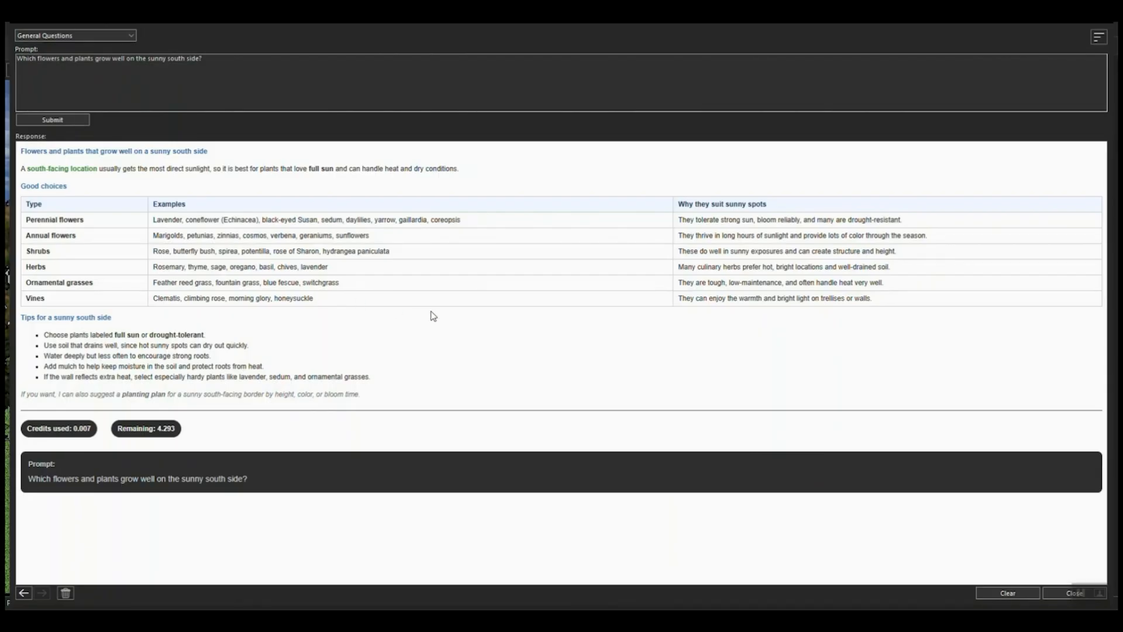
Step: Ask Copilot "What storage ideas help keep my home organized without adding clutter?" and read through the response
{"action": "left_click", "coordinate": [212, 59]}
{"action": "key", "text": "ctrl+a"}
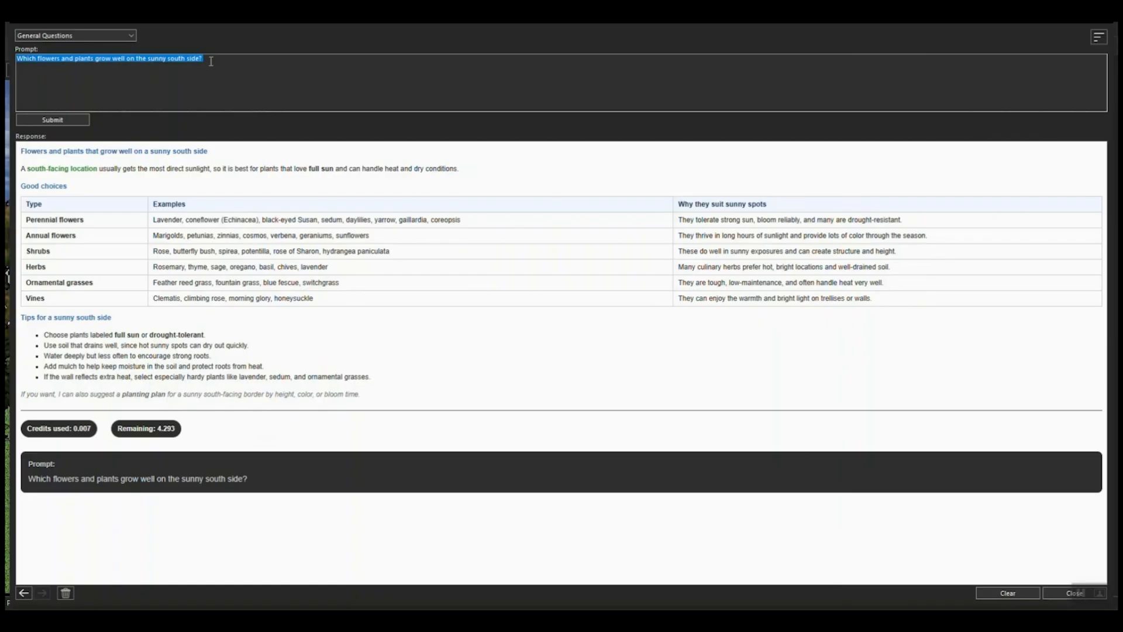
{"action": "key", "text": "Delete"}
{"action": "type", "text": "What storage ideas help keep my home organized without adding clutter?"}
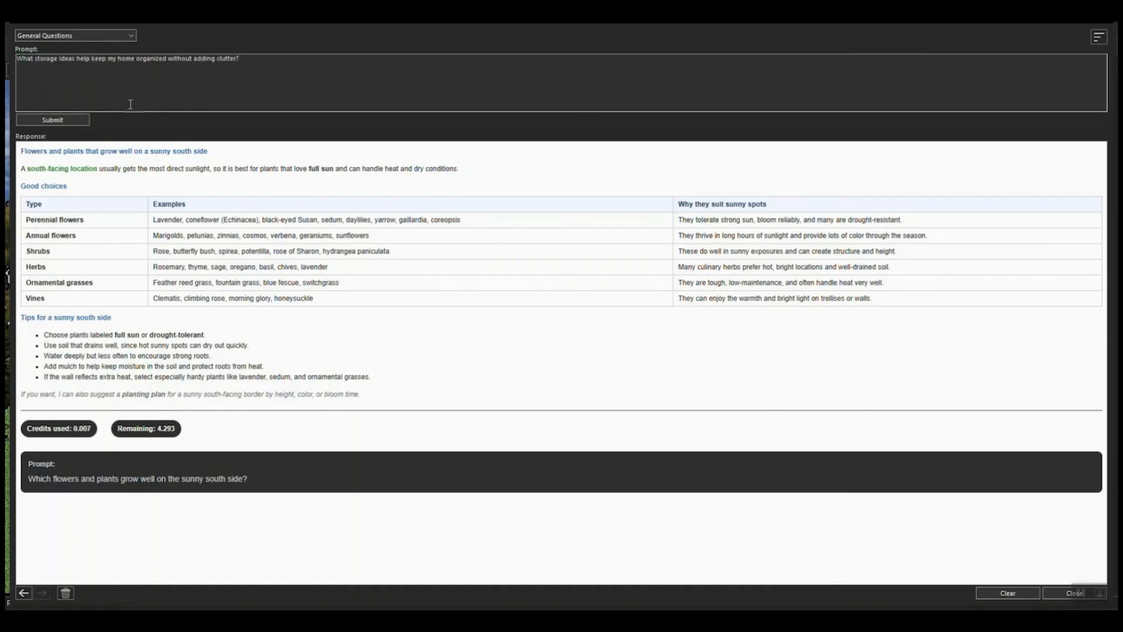
{"action": "left_click", "coordinate": [74, 119]}
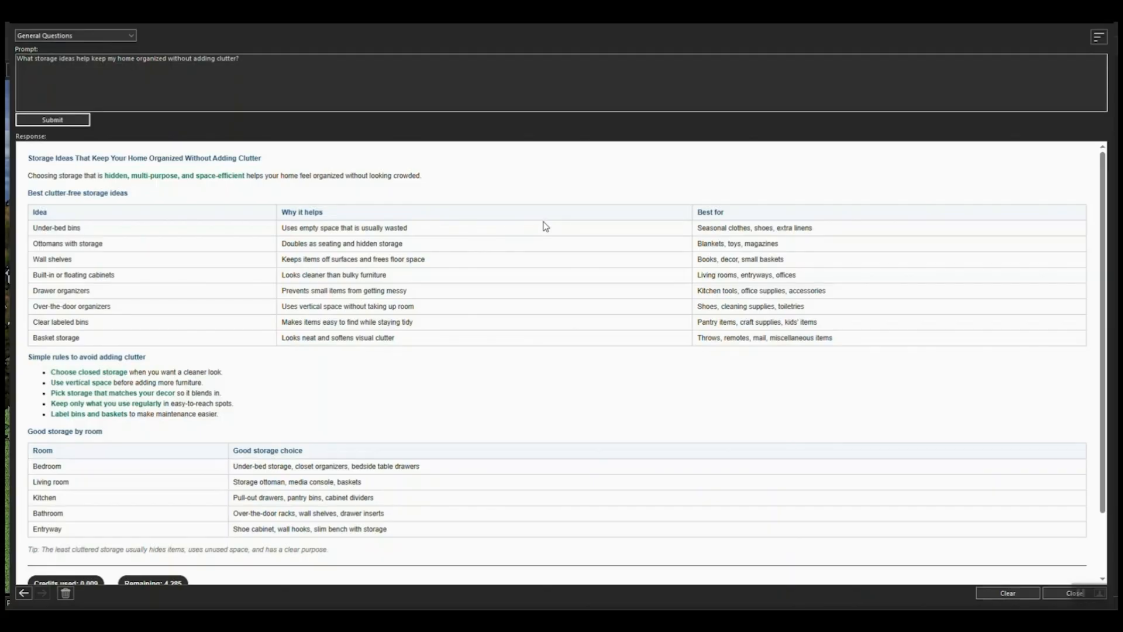
{"action": "scroll", "coordinate": [547, 228], "scroll_direction": "down", "scroll_amount": 1}
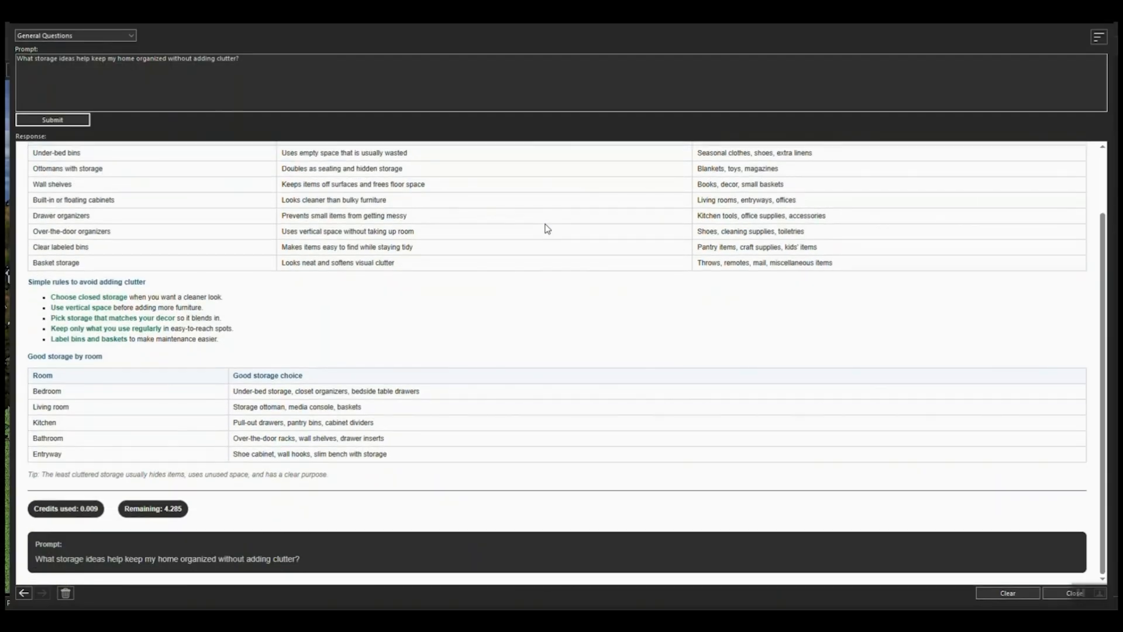
{"action": "scroll", "coordinate": [547, 229], "scroll_direction": "up", "scroll_amount": 1}
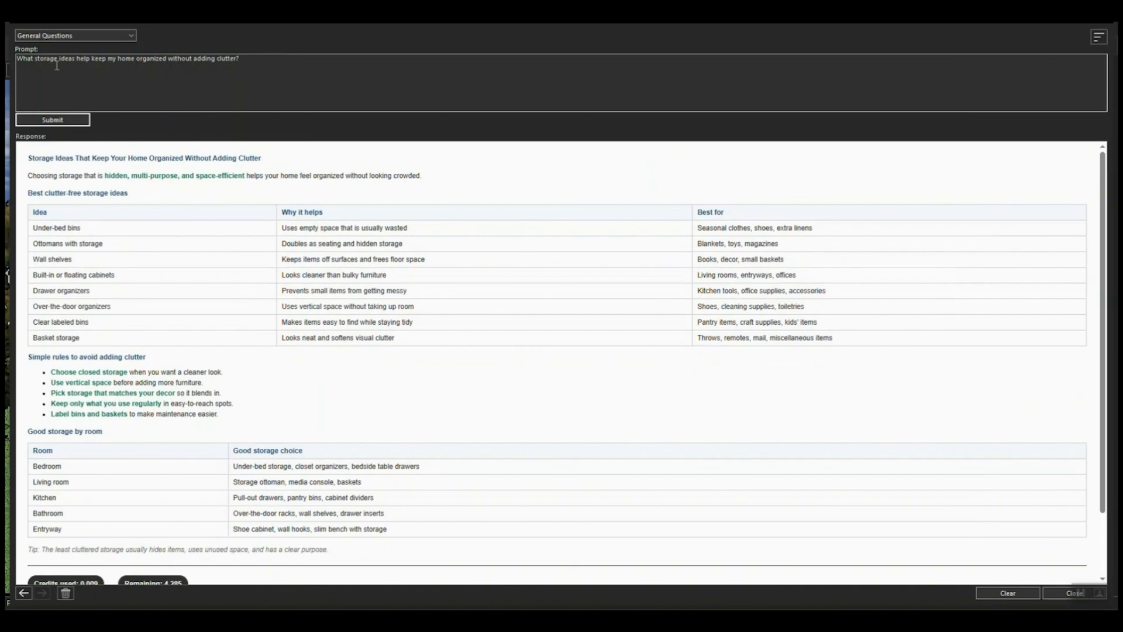
Step: Ask Copilot "I have a pine floor — which sofa materials (fabric, leather, colors) match well with pine?" and read through the response
{"action": "key", "text": "ctrl+a"}
{"action": "key", "text": "Delete"}
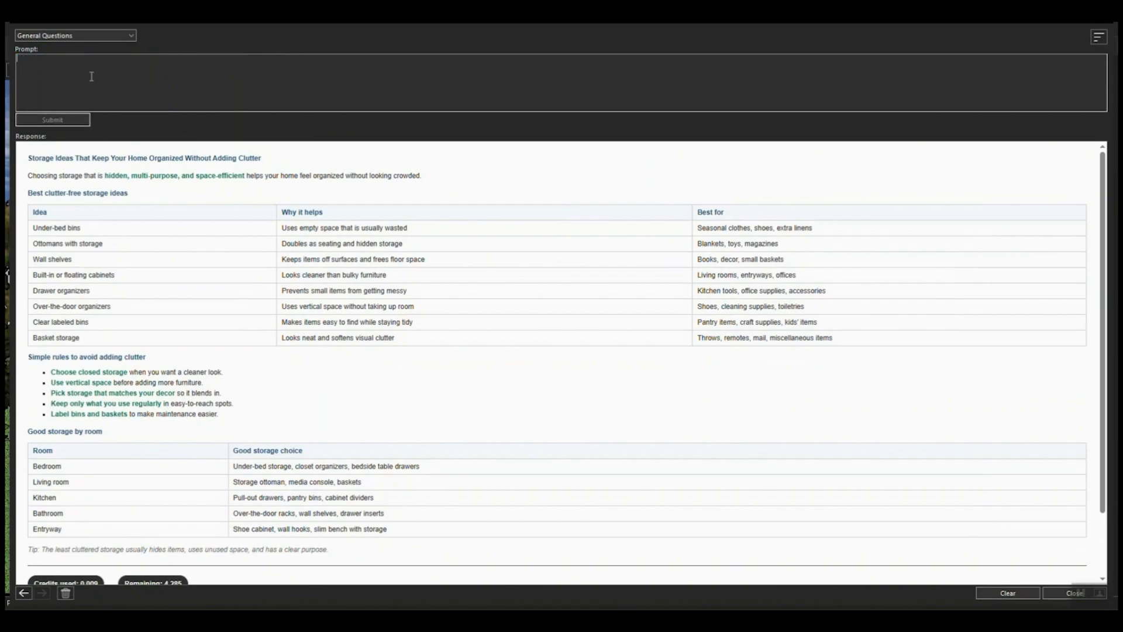
{"action": "type", "text": "I have a pine floor — which sofa materials (fabric, leather, colors) match well with pine?"}
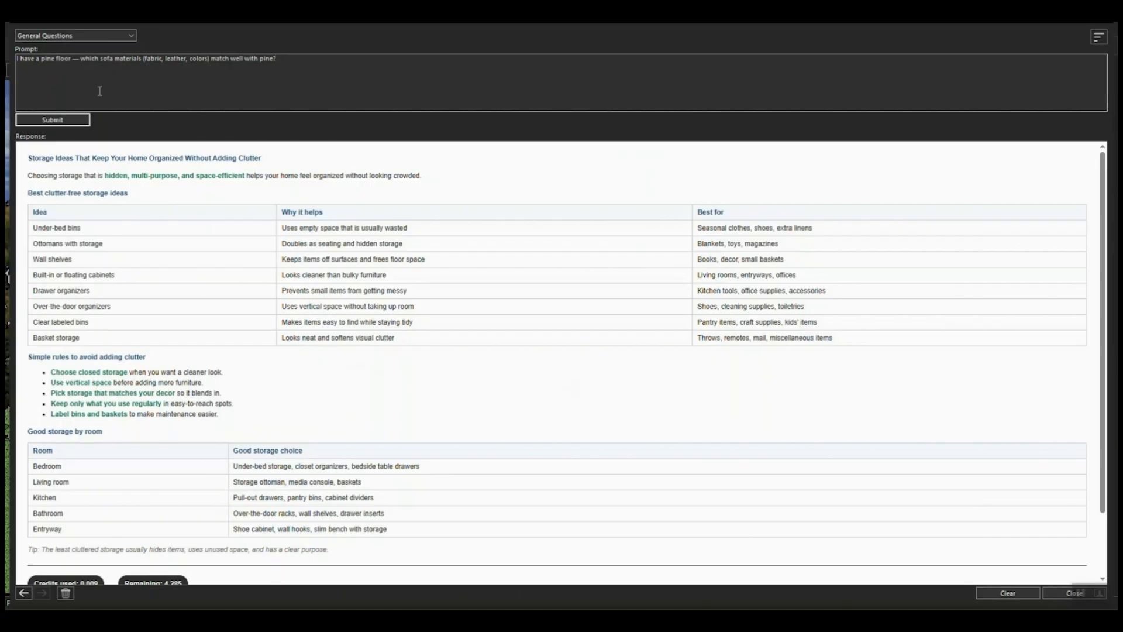
{"action": "left_click", "coordinate": [79, 120]}
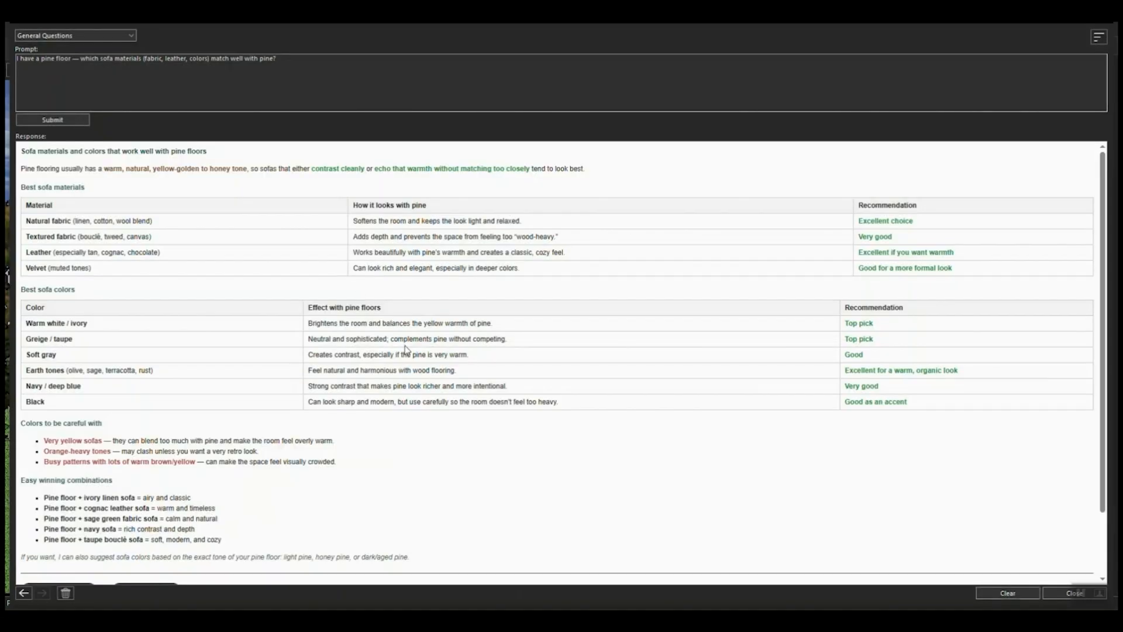
{"action": "scroll", "coordinate": [420, 337], "scroll_direction": "down", "scroll_amount": 2}
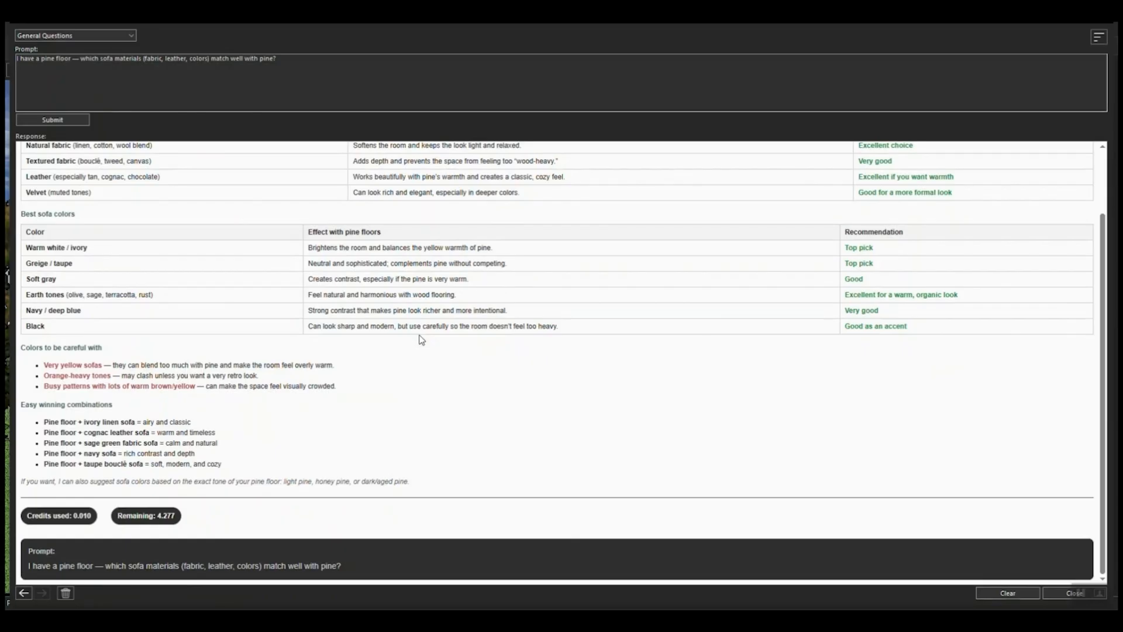
{"action": "scroll", "coordinate": [420, 340], "scroll_direction": "up", "scroll_amount": 2}
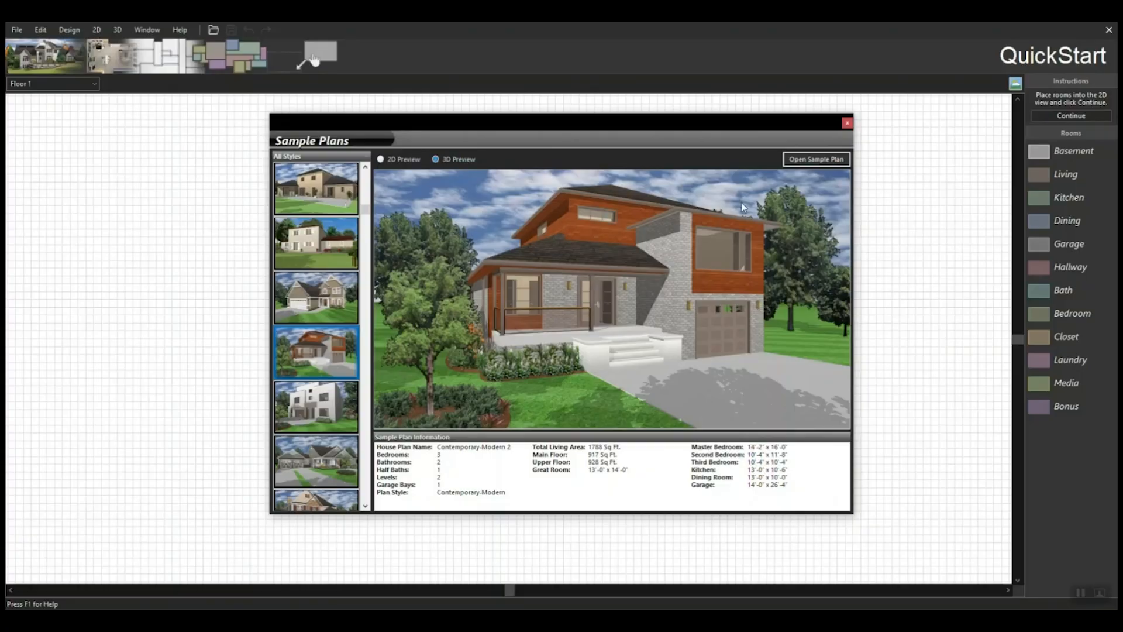
Step: Open the Contemporary-Modern 2 sample plan and show the house in a full 3D view from a slightly raised angle
{"action": "left_click", "coordinate": [819, 160]}
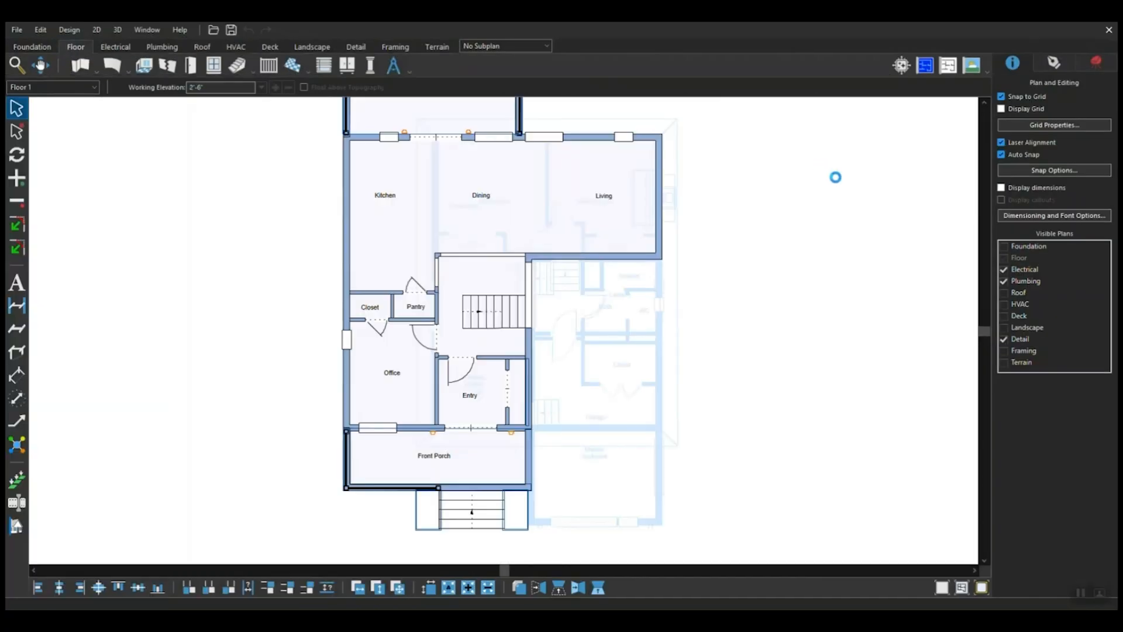
{"action": "left_click", "coordinate": [988, 75]}
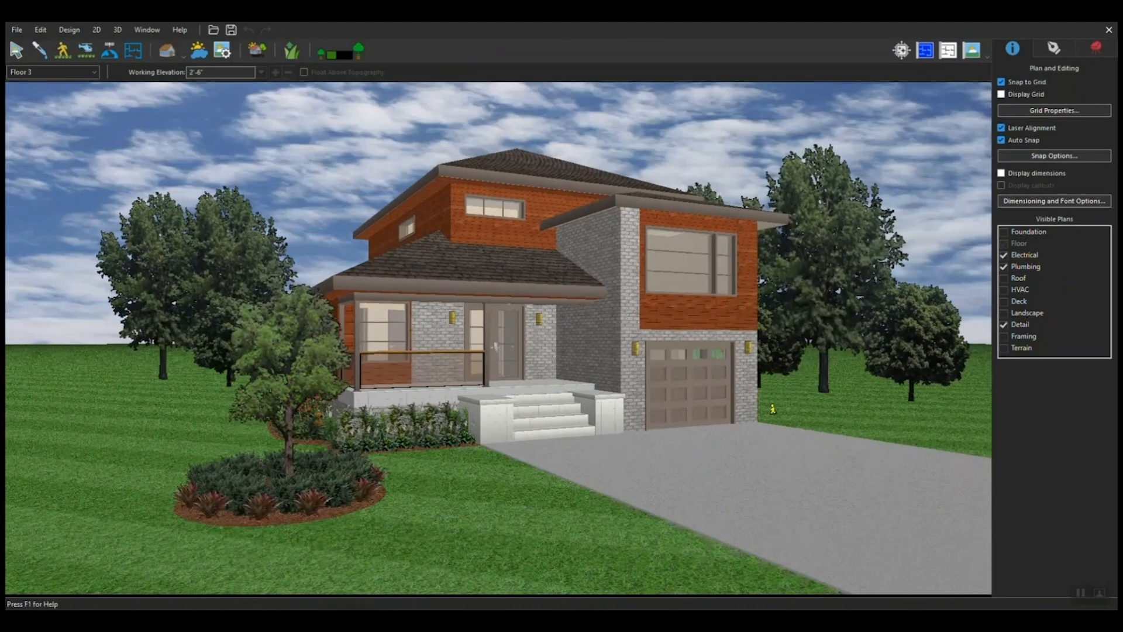
{"action": "left_click_drag", "start_coordinate": [773, 408], "coordinate": [707, 340]}
{"action": "left_click_drag", "start_coordinate": [664, 416], "coordinate": [635, 437]}
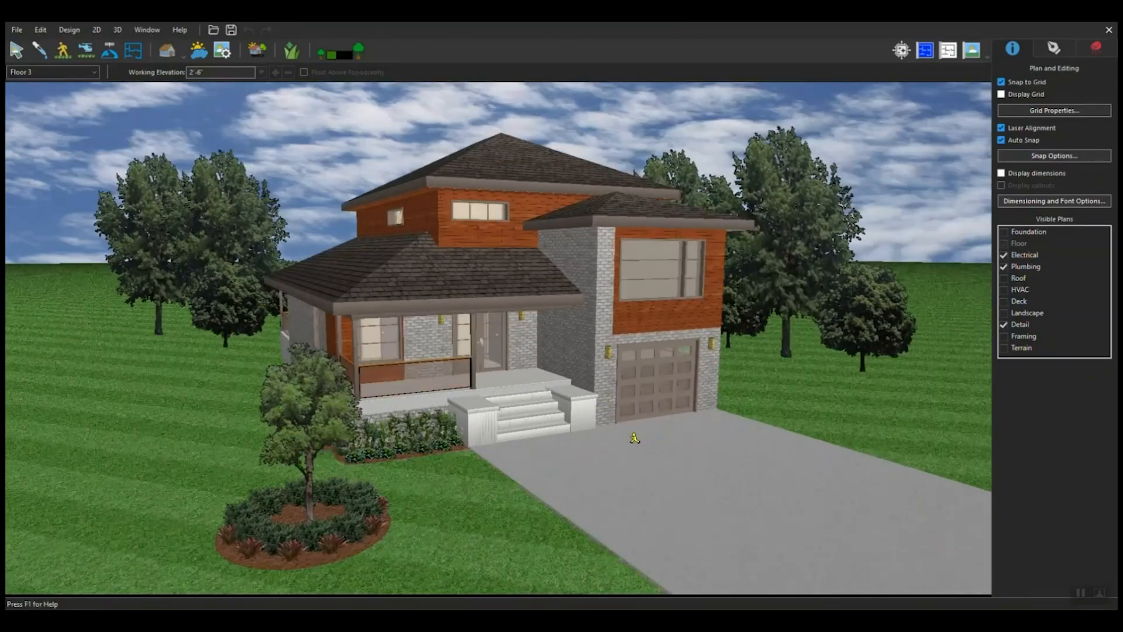
Step: Render the current 3D view in Copilot's Image Studio as photorealistic at dusk with Design Preservation None, and compare it with the source image
{"action": "left_click", "coordinate": [902, 51]}
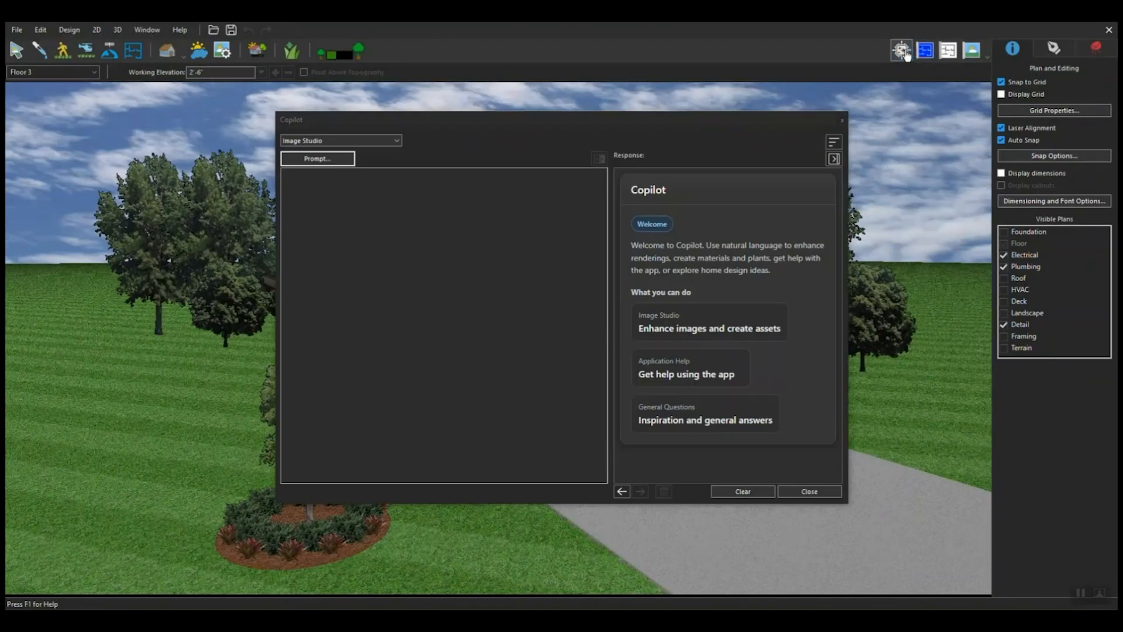
{"action": "left_click", "coordinate": [347, 156]}
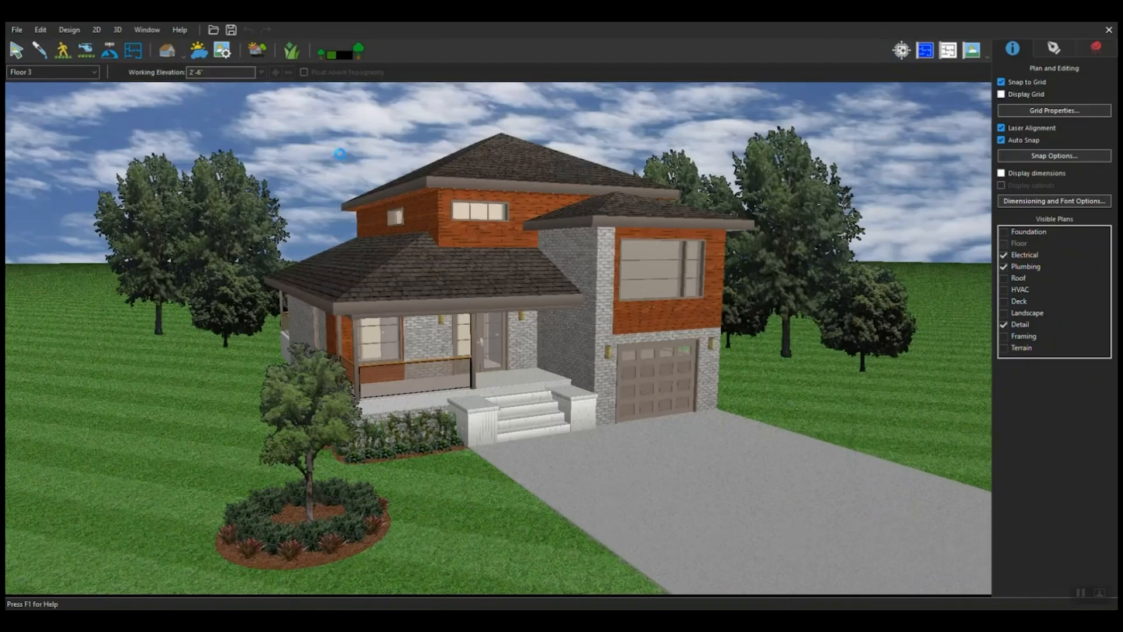
{"action": "left_click", "coordinate": [377, 236]}
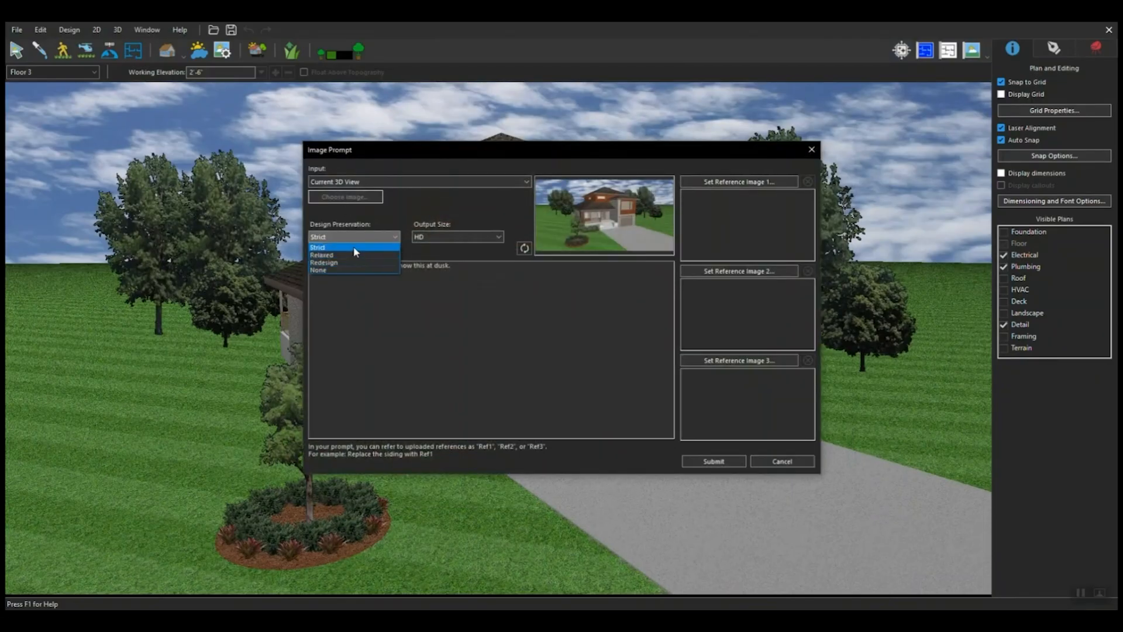
{"action": "left_click", "coordinate": [349, 270]}
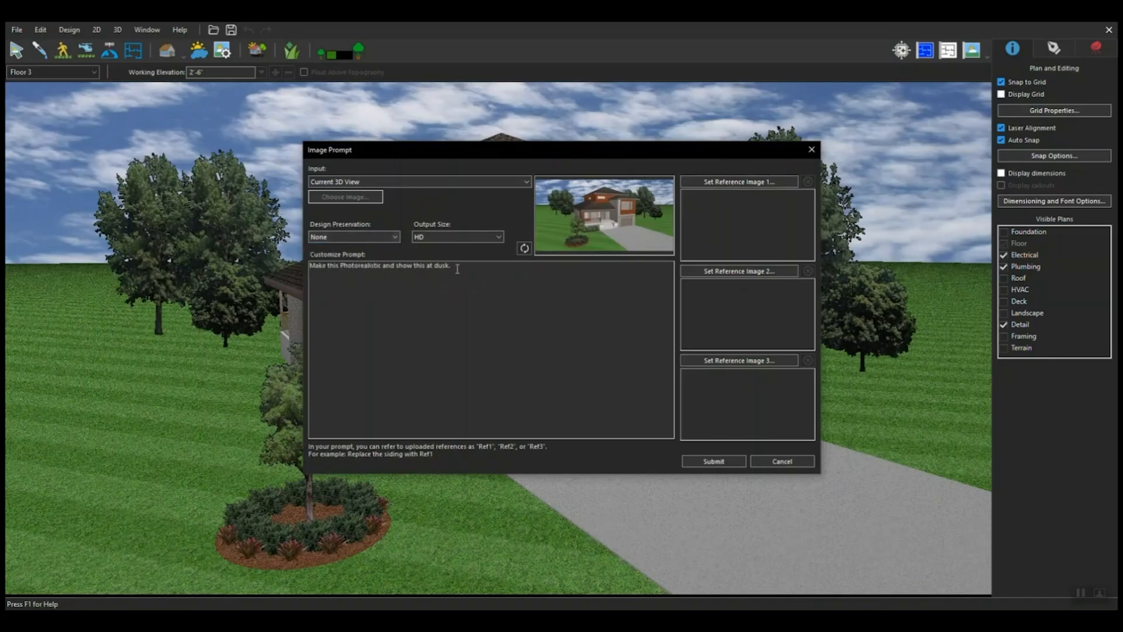
{"action": "left_click", "coordinate": [725, 461]}
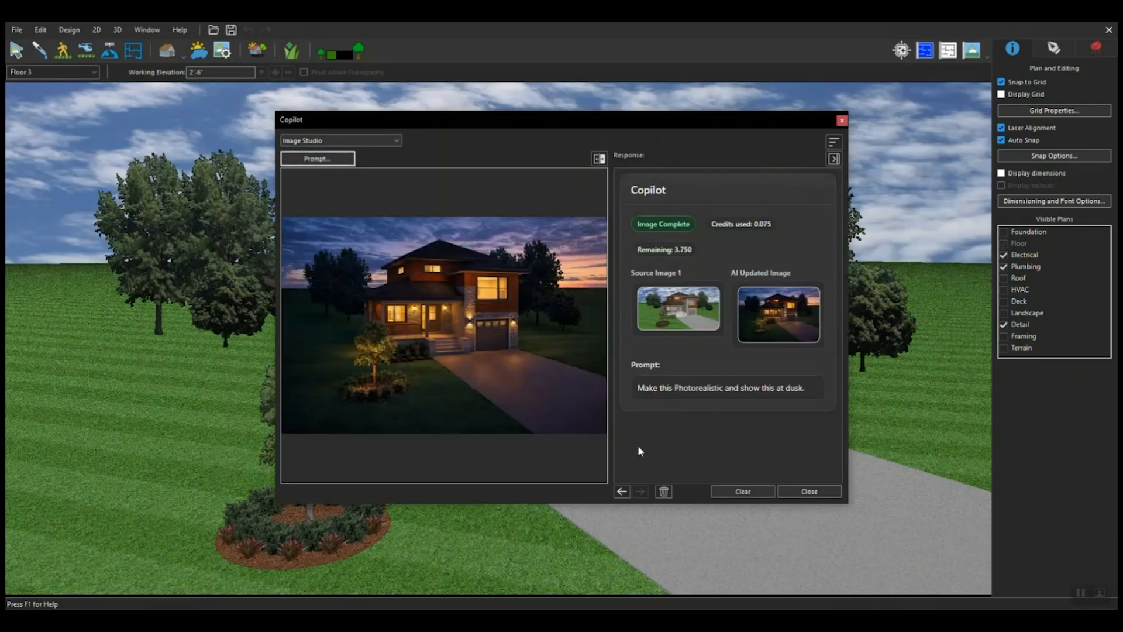
{"action": "left_click", "coordinate": [595, 160]}
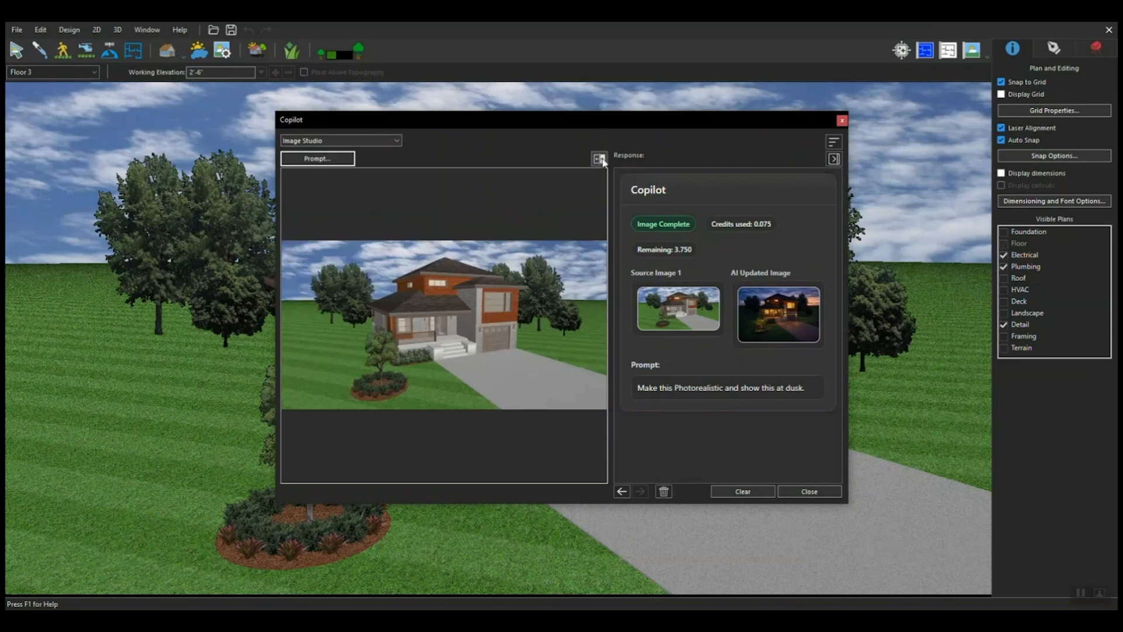
{"action": "left_click", "coordinate": [602, 160]}
Step: Generate the photorealistic dusk image again with Design Preservation set to Strict, and compare the result with the source image
{"action": "left_click", "coordinate": [319, 159]}
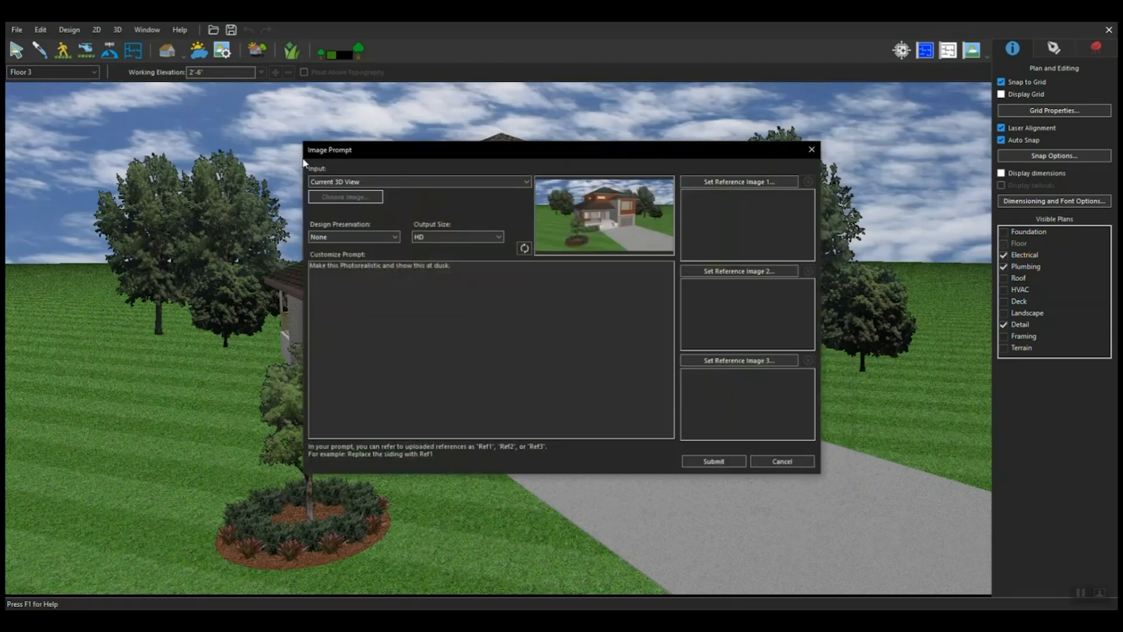
{"action": "left_click", "coordinate": [388, 236]}
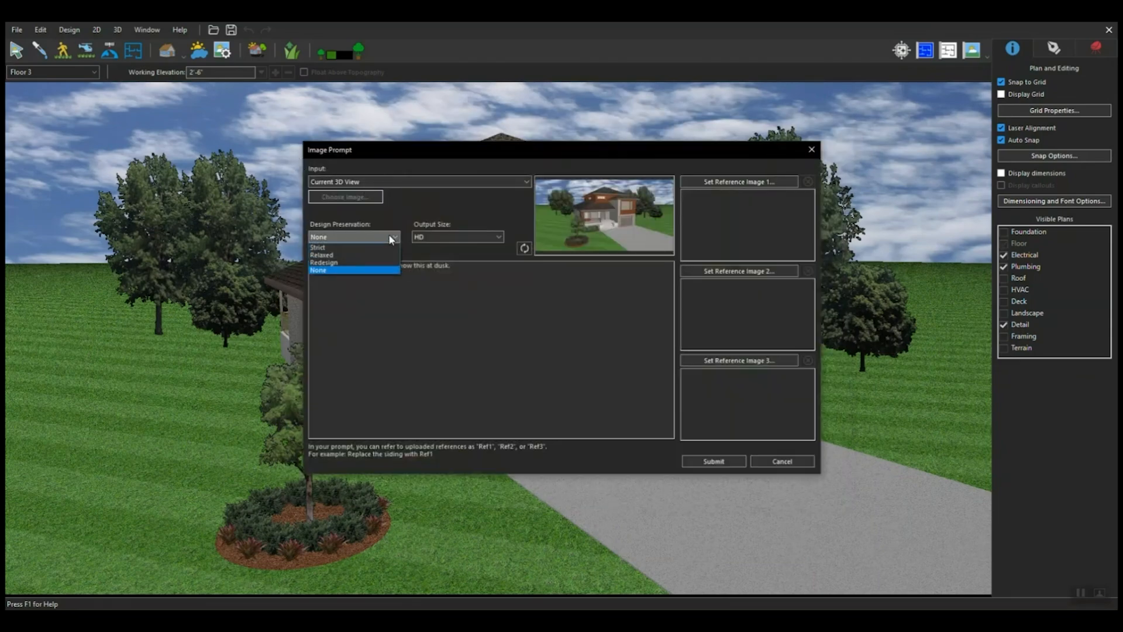
{"action": "left_click", "coordinate": [321, 249]}
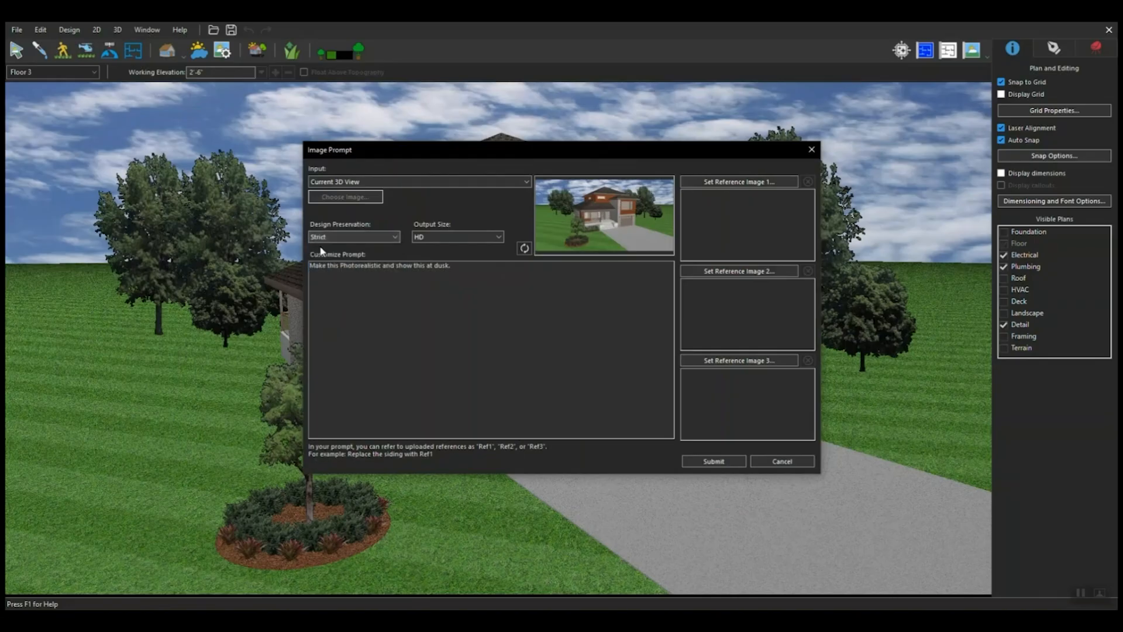
{"action": "left_click", "coordinate": [705, 461]}
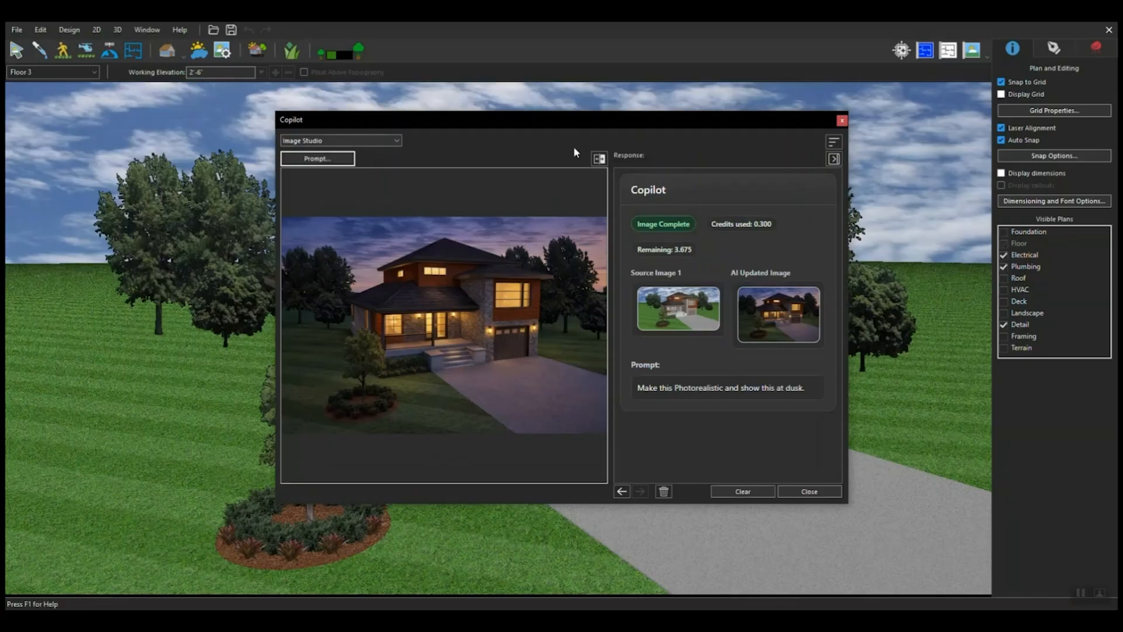
{"action": "left_click", "coordinate": [599, 159]}
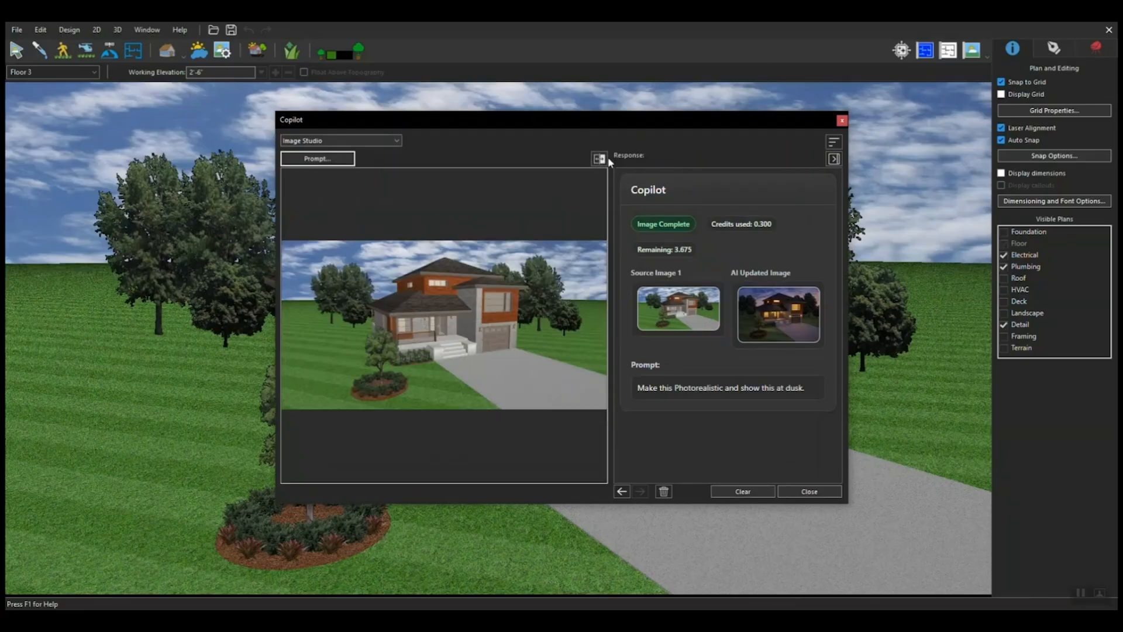
{"action": "left_click", "coordinate": [599, 159]}
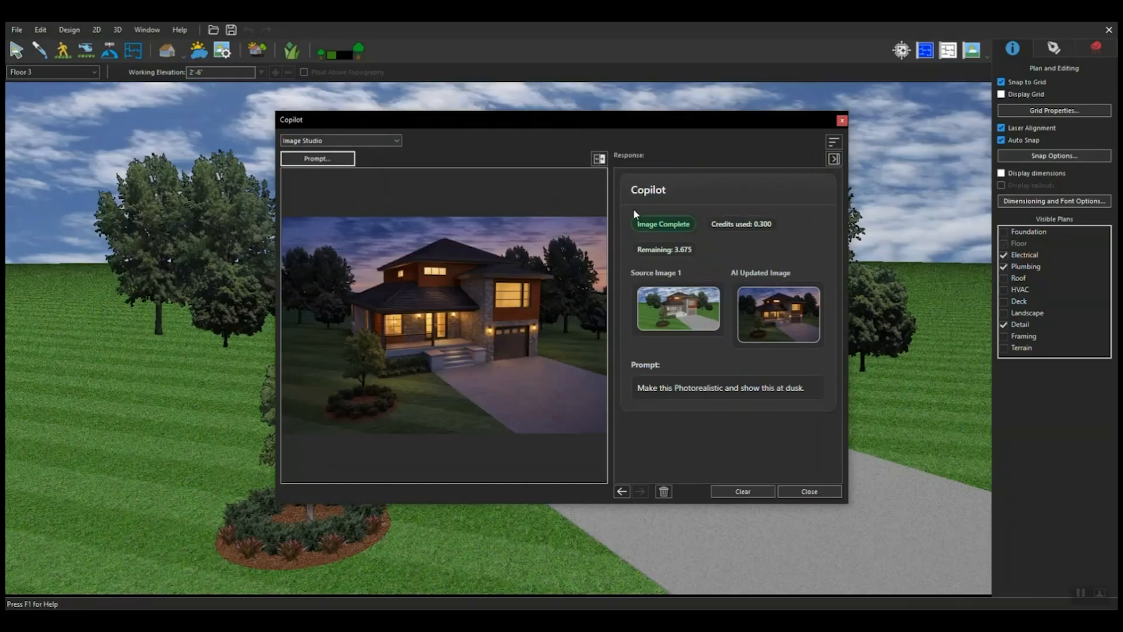
Step: Compare the None and Strict dusk images, and generate the photorealistic dusk image again with Design Preservation set to Relaxed
{"action": "left_click", "coordinate": [621, 491]}
{"action": "left_click", "coordinate": [641, 491]}
{"action": "left_click", "coordinate": [319, 159]}
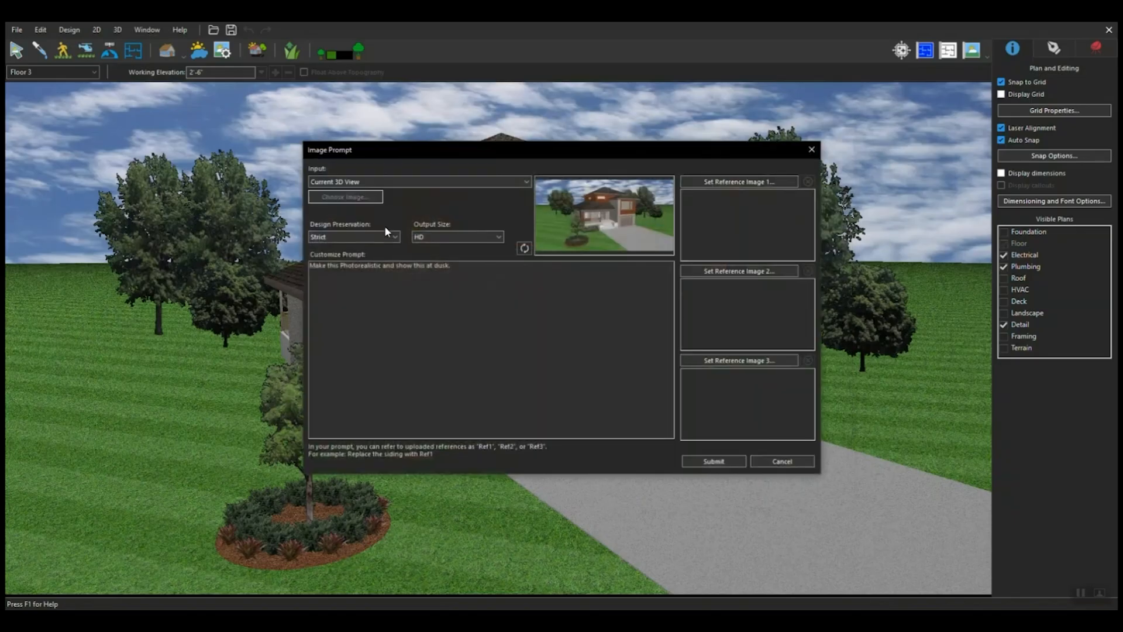
{"action": "left_click", "coordinate": [389, 237]}
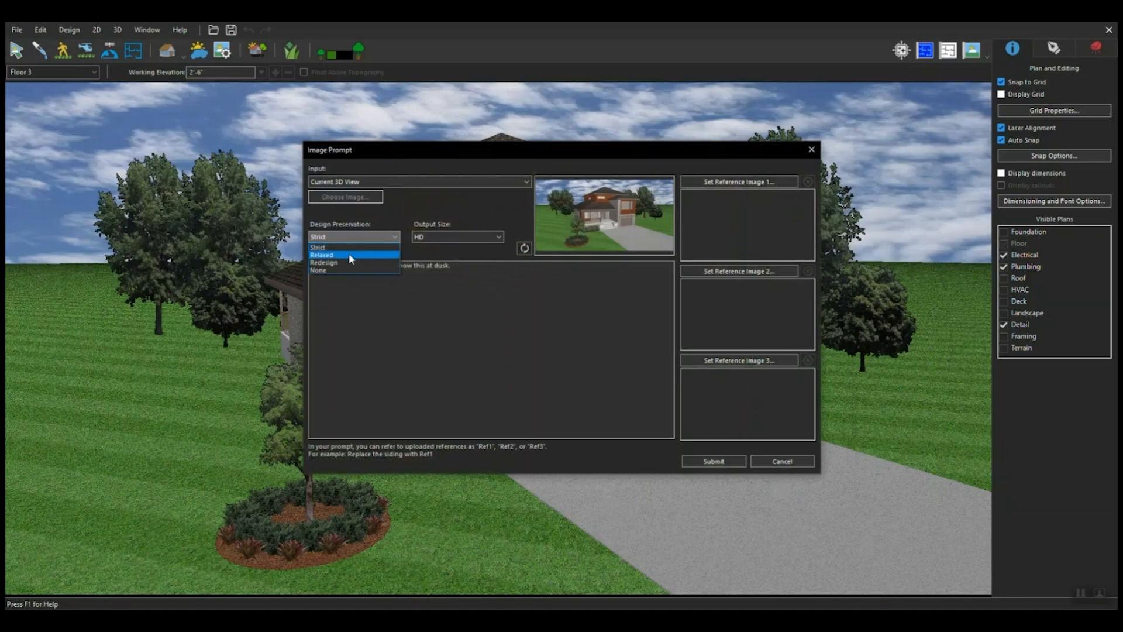
{"action": "left_click", "coordinate": [351, 257]}
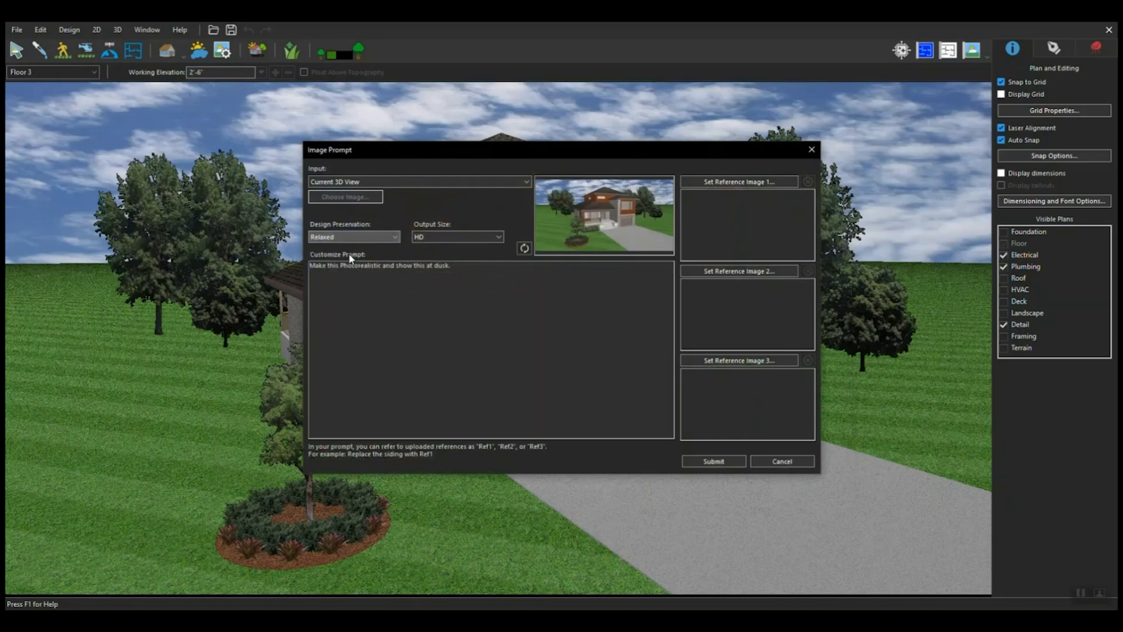
{"action": "left_click", "coordinate": [728, 463]}
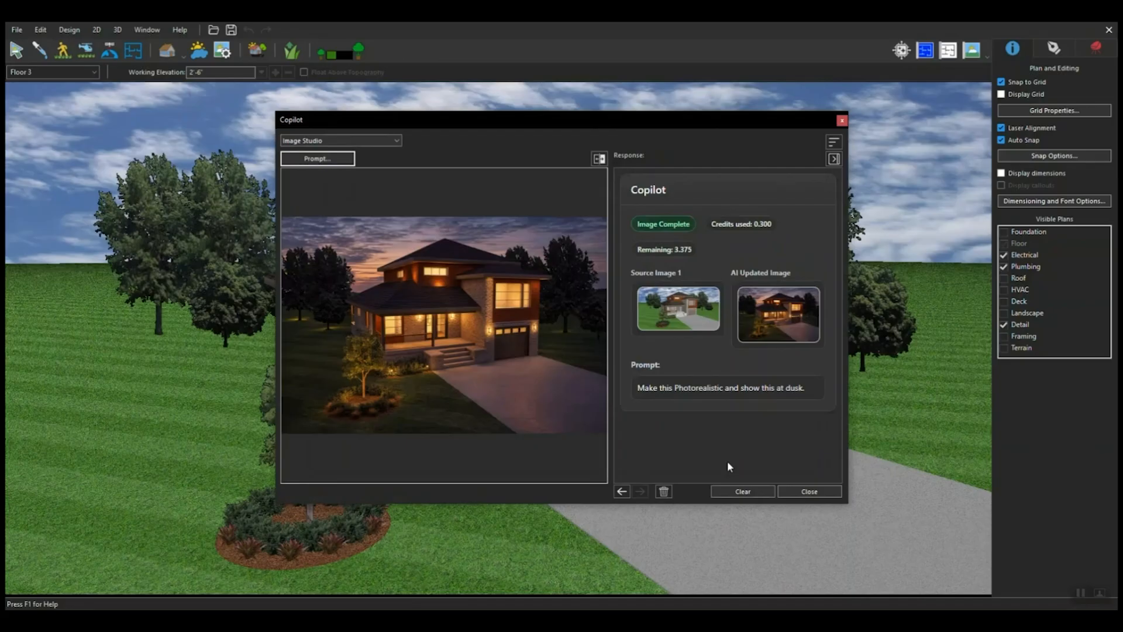
Step: Compare the Relaxed dusk image with its source image and with the earlier Strict and None renderings
{"action": "left_click", "coordinate": [597, 160]}
{"action": "left_click", "coordinate": [597, 160]}
{"action": "left_click", "coordinate": [622, 492]}
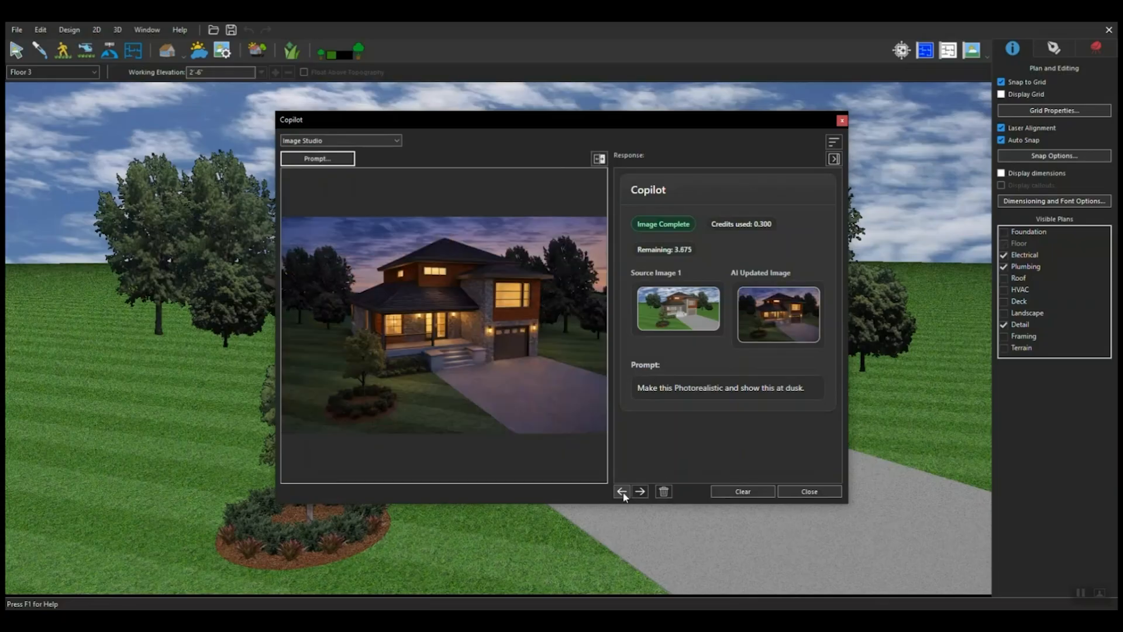
{"action": "left_click", "coordinate": [622, 492]}
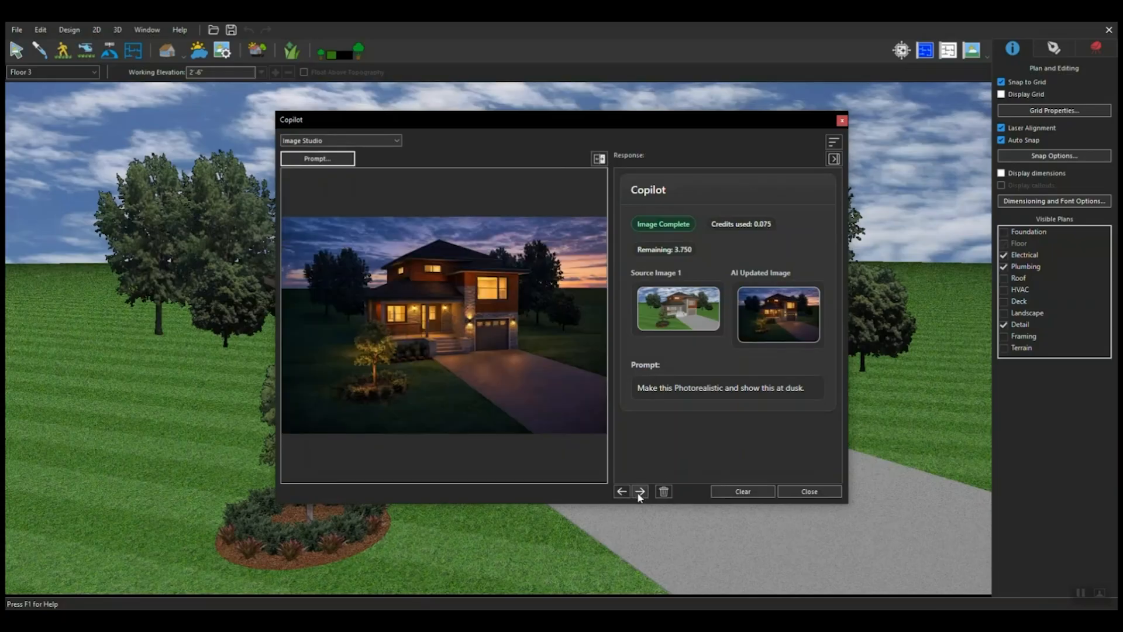
{"action": "left_click", "coordinate": [640, 492]}
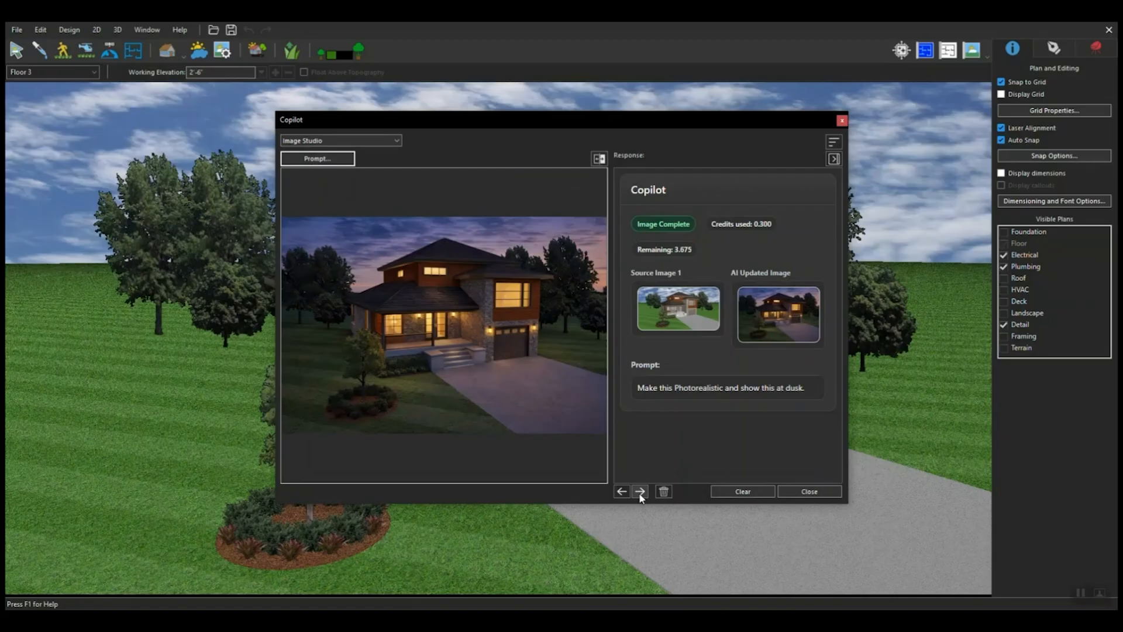
{"action": "left_click", "coordinate": [640, 492]}
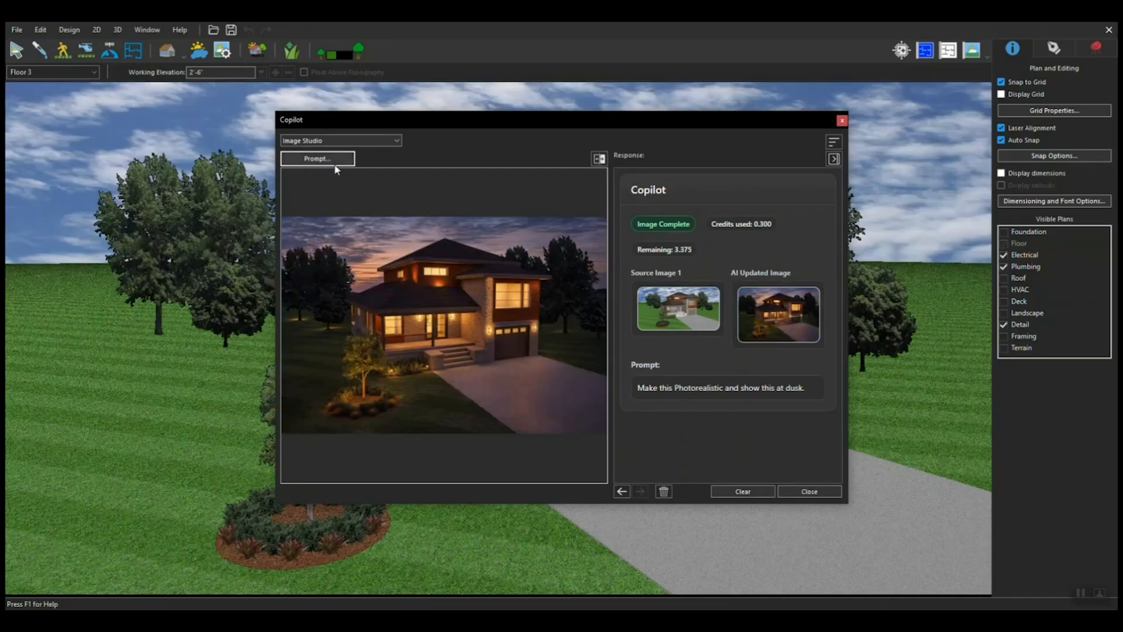
Step: Generate the photorealistic dusk image of the current 3D view again with Design Preservation set to Redesign
{"action": "left_click", "coordinate": [296, 159]}
{"action": "left_click", "coordinate": [368, 237]}
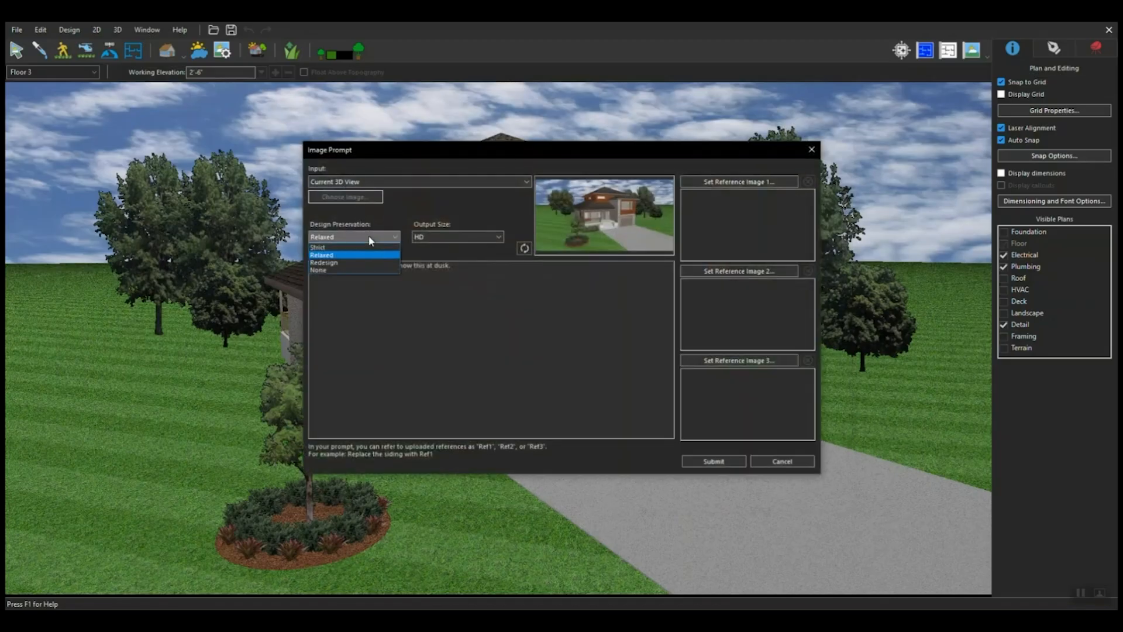
{"action": "left_click", "coordinate": [351, 263]}
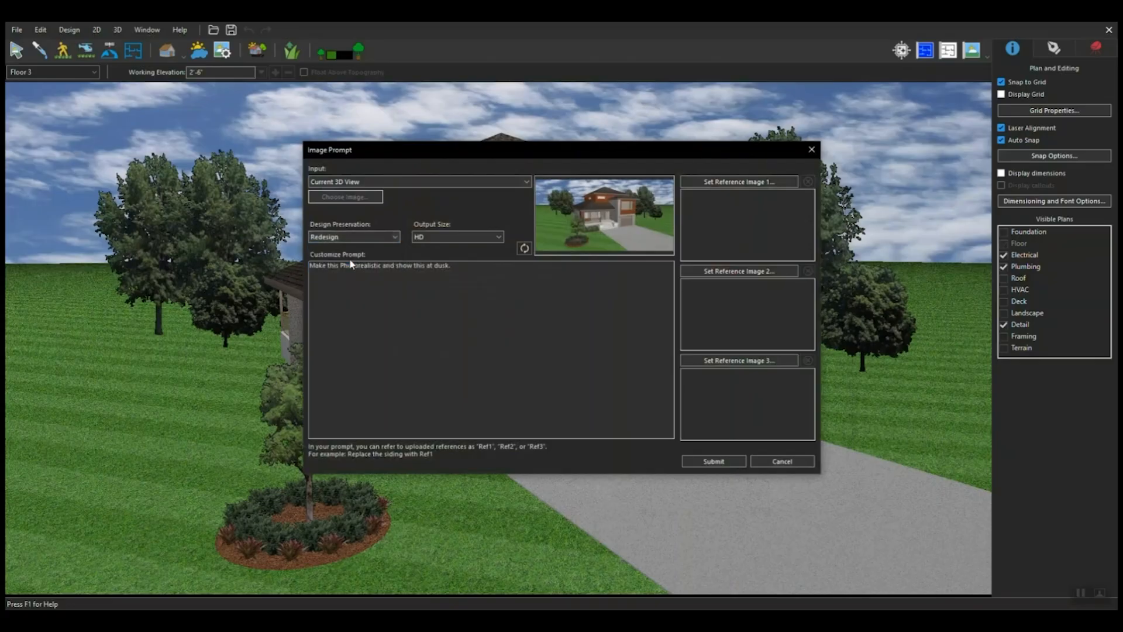
{"action": "left_click", "coordinate": [714, 462]}
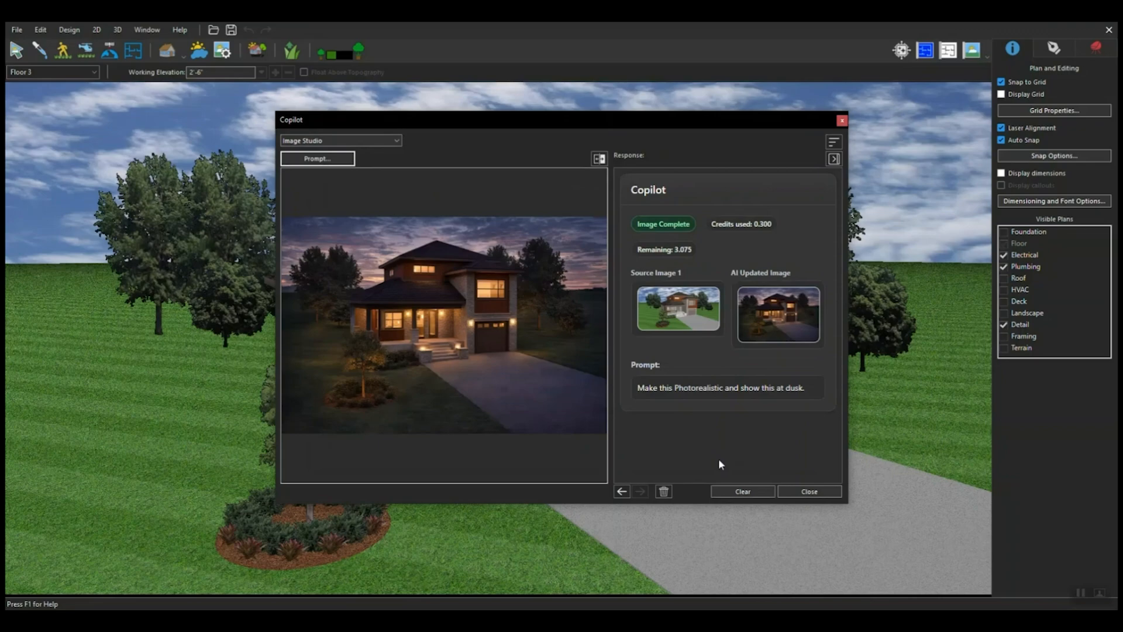
Step: Compare the Redesign dusk image with its source image and with the earlier Relaxed, Strict and None renderings
{"action": "left_click", "coordinate": [596, 159]}
{"action": "left_click", "coordinate": [602, 160]}
{"action": "left_click", "coordinate": [623, 491]}
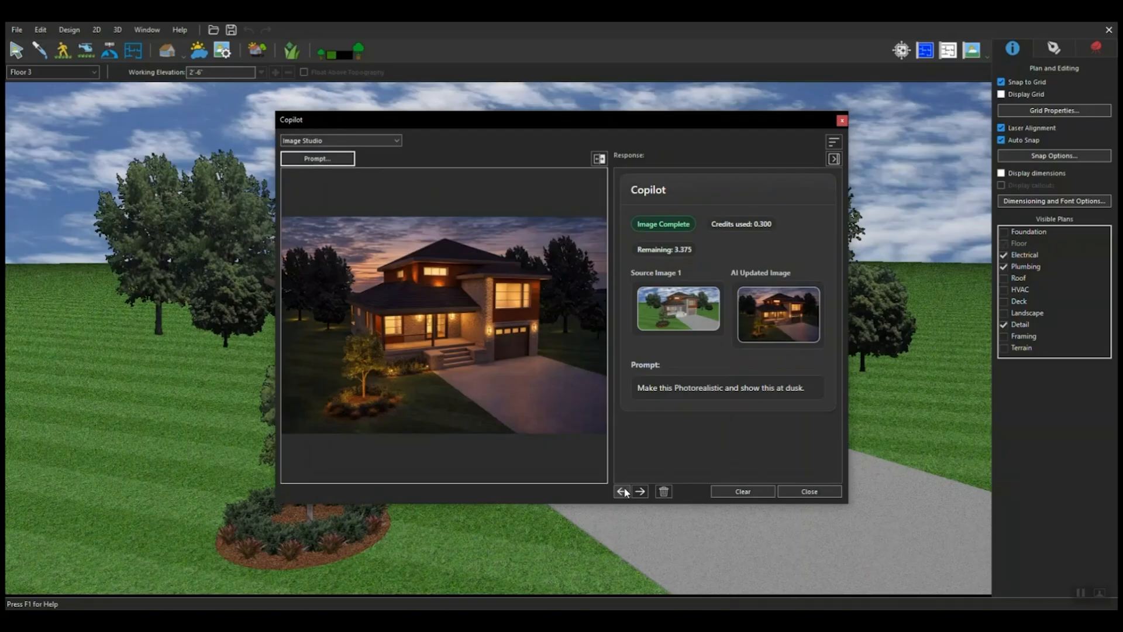
{"action": "left_click", "coordinate": [624, 492]}
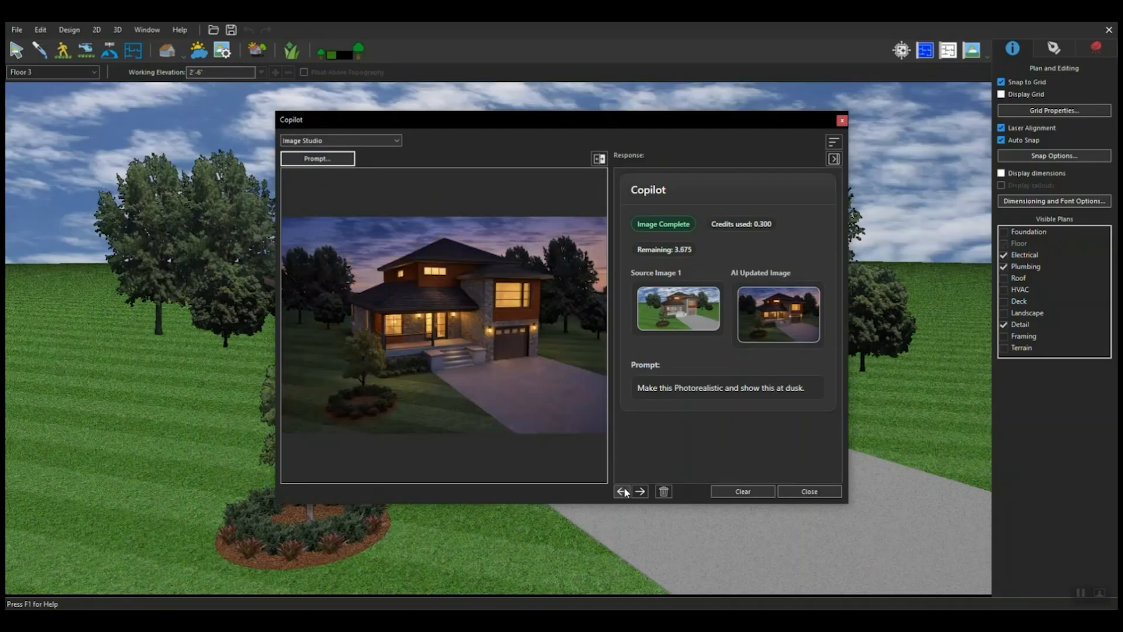
{"action": "left_click", "coordinate": [624, 492]}
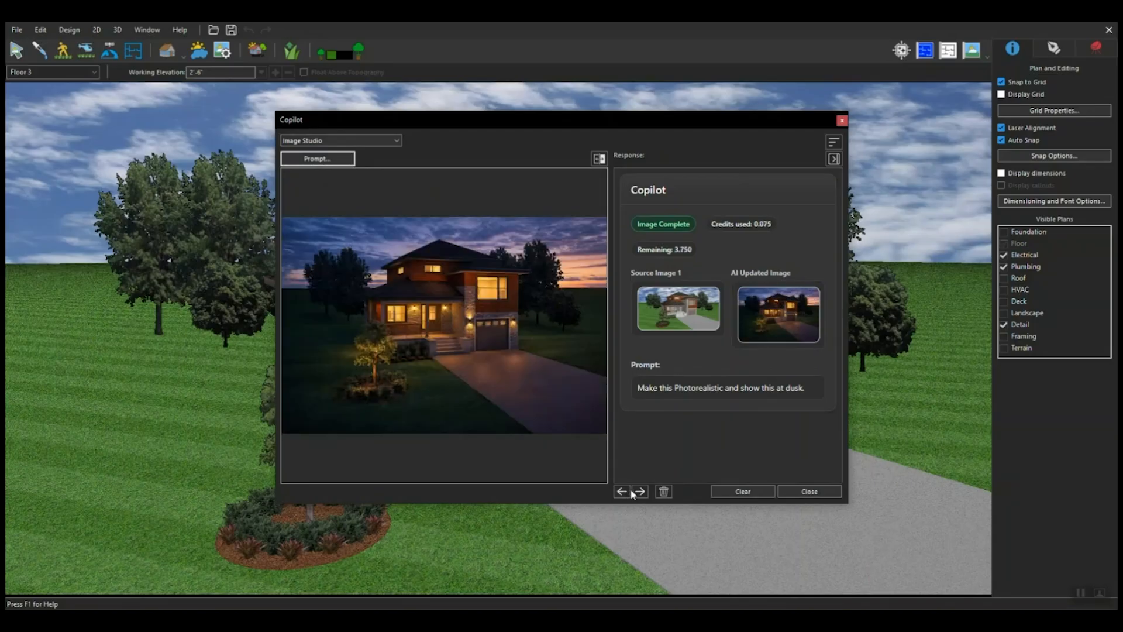
{"action": "left_click", "coordinate": [640, 492]}
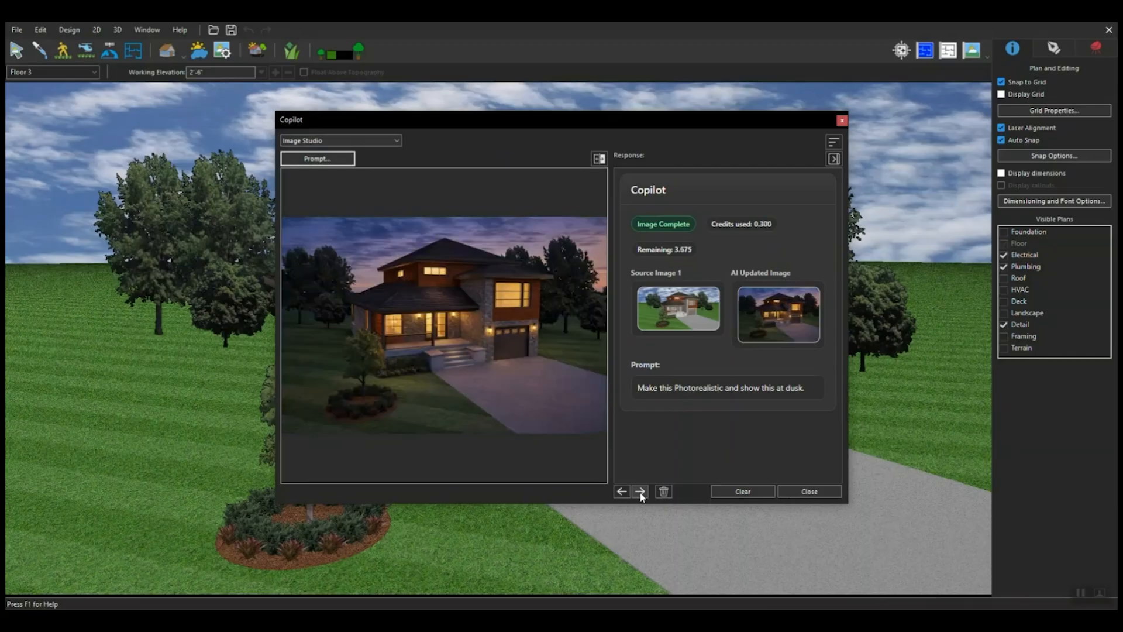
{"action": "left_click", "coordinate": [640, 491]}
{"action": "left_click", "coordinate": [640, 491]}
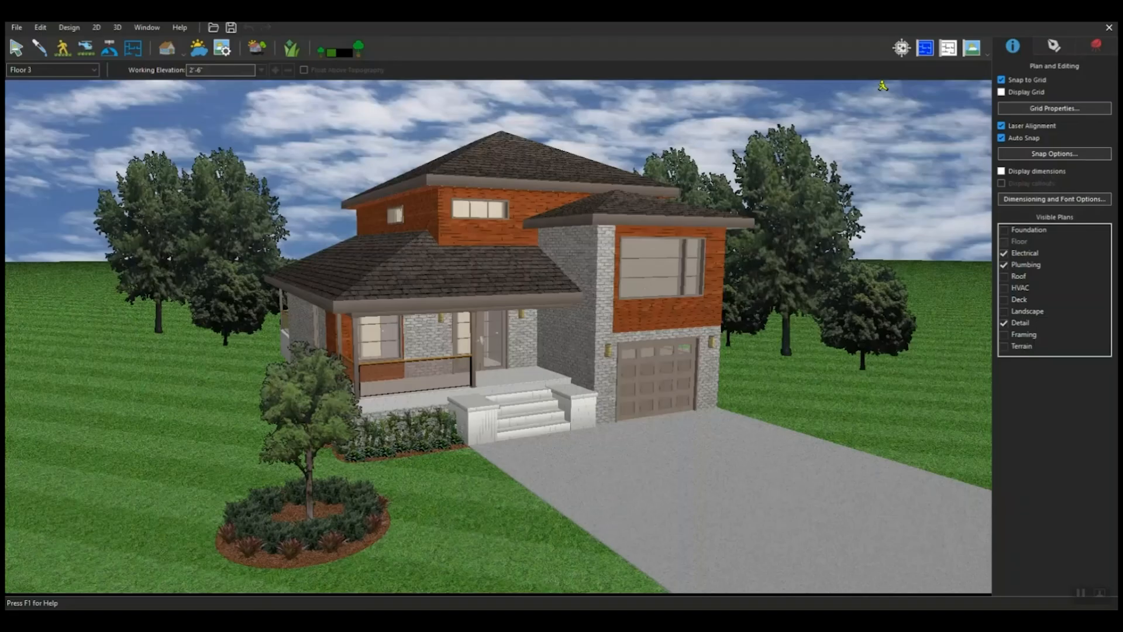
Step: Open Copilot in Home Design Help mode and ask "How I can add Switch and Switch Connectors?"
{"action": "left_click", "coordinate": [898, 45]}
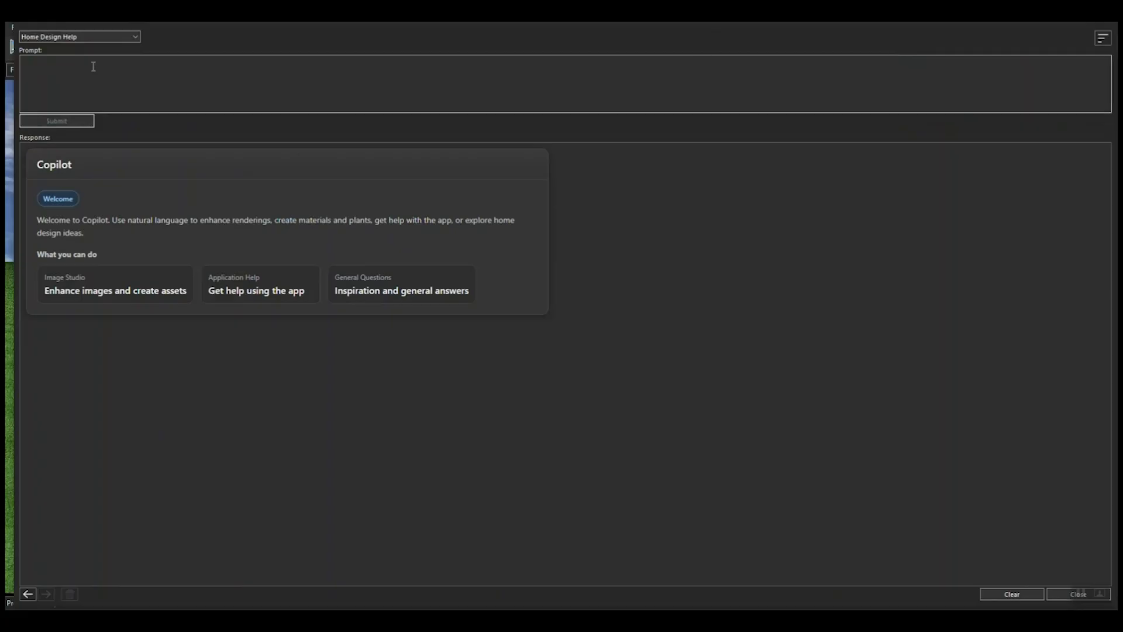
{"action": "left_click", "coordinate": [75, 37]}
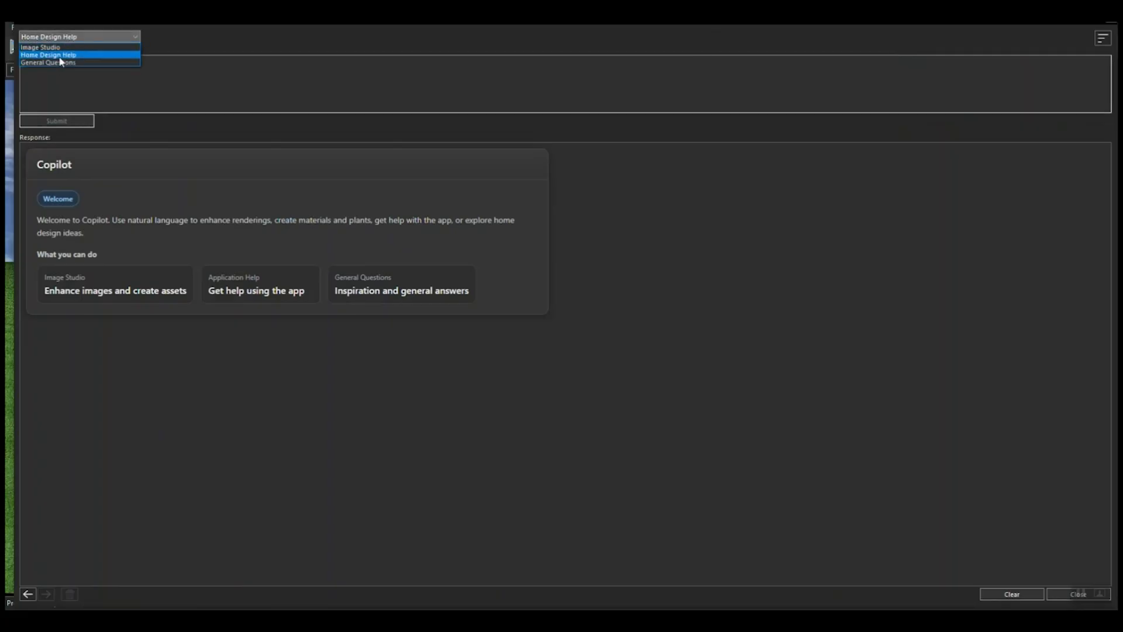
{"action": "left_click", "coordinate": [60, 55]}
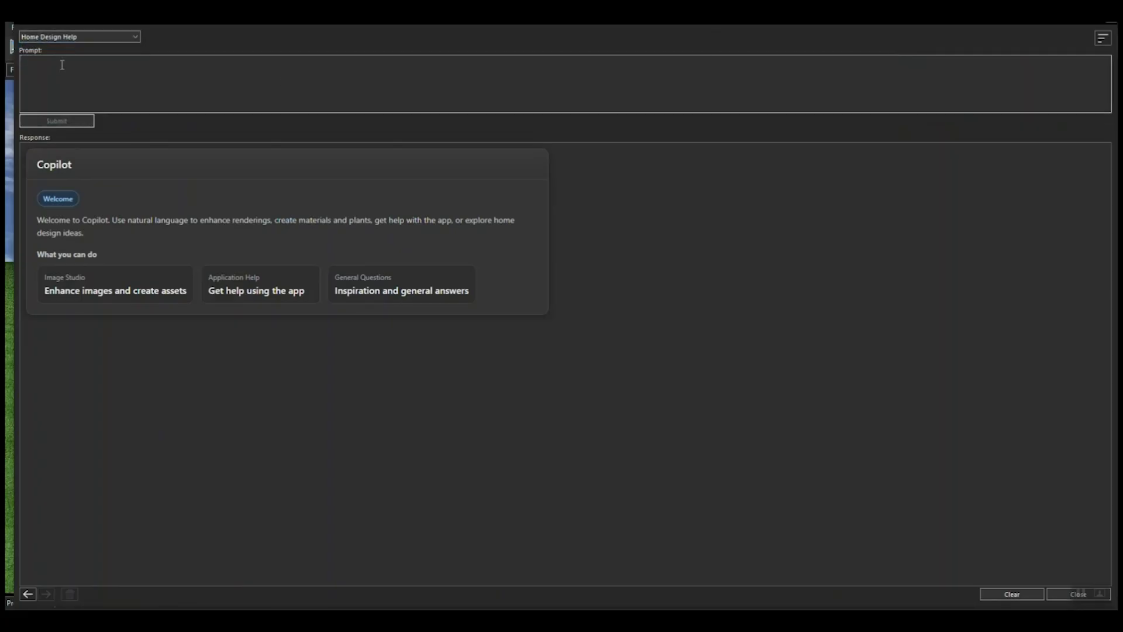
{"action": "type", "text": "How I can add Switch and Switch Connectors?"}
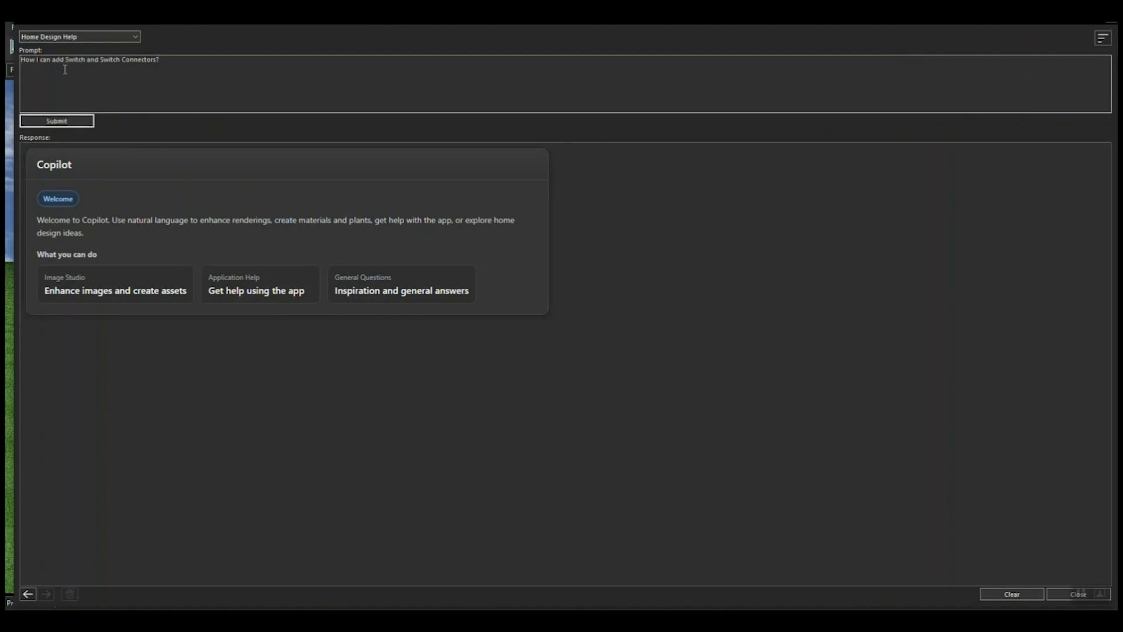
{"action": "left_click", "coordinate": [88, 121]}
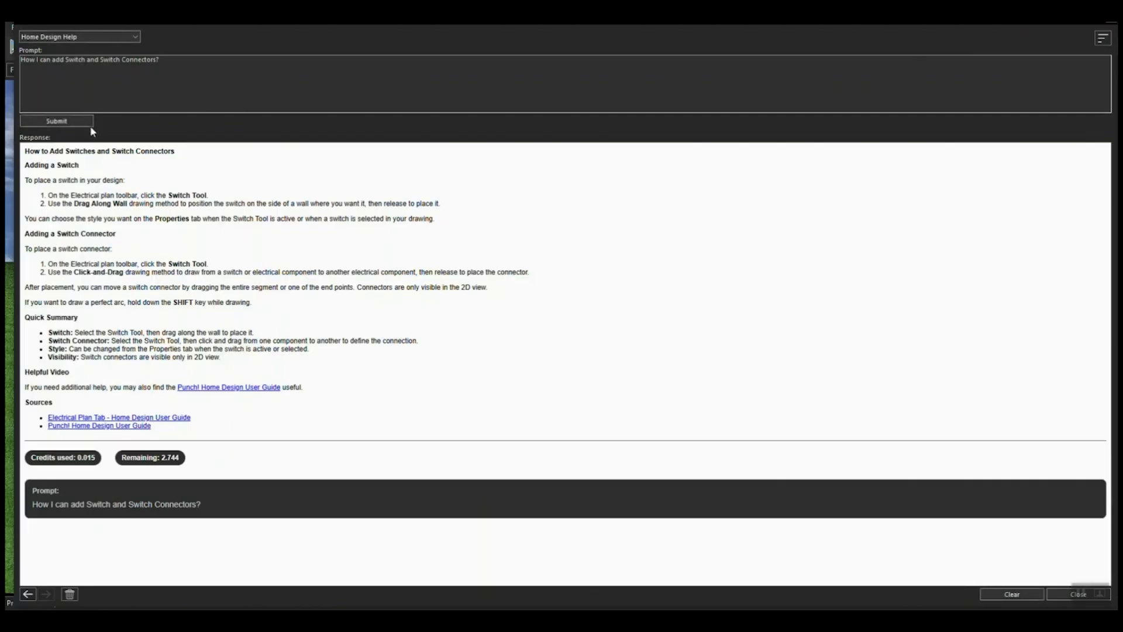
Step: Replace the Home Design Help prompt with "How I can install Security Cameras?" and submit it
{"action": "left_click", "coordinate": [183, 66]}
{"action": "key", "text": "shift+Home"}
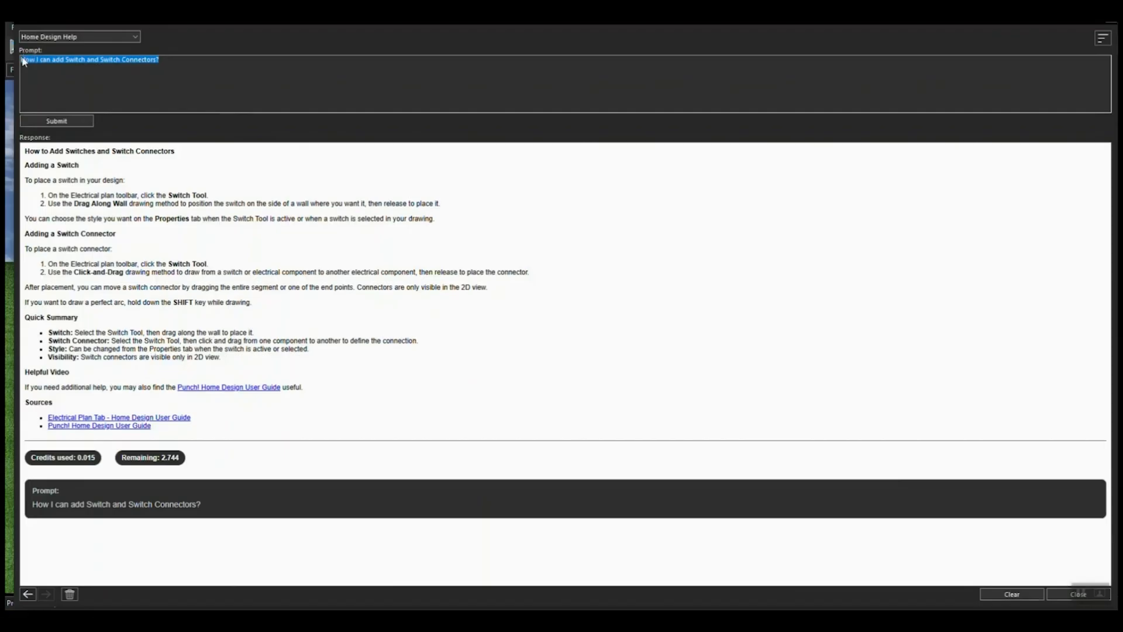
{"action": "key", "text": "BackSpace"}
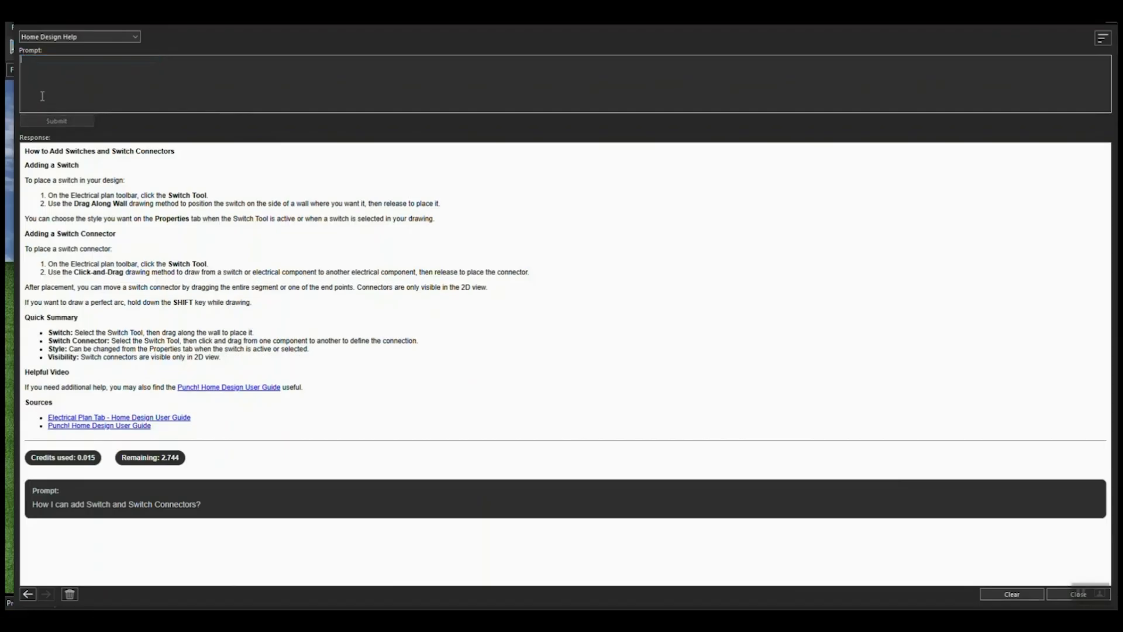
{"action": "type", "text": "How I can install Security Cameras?"}
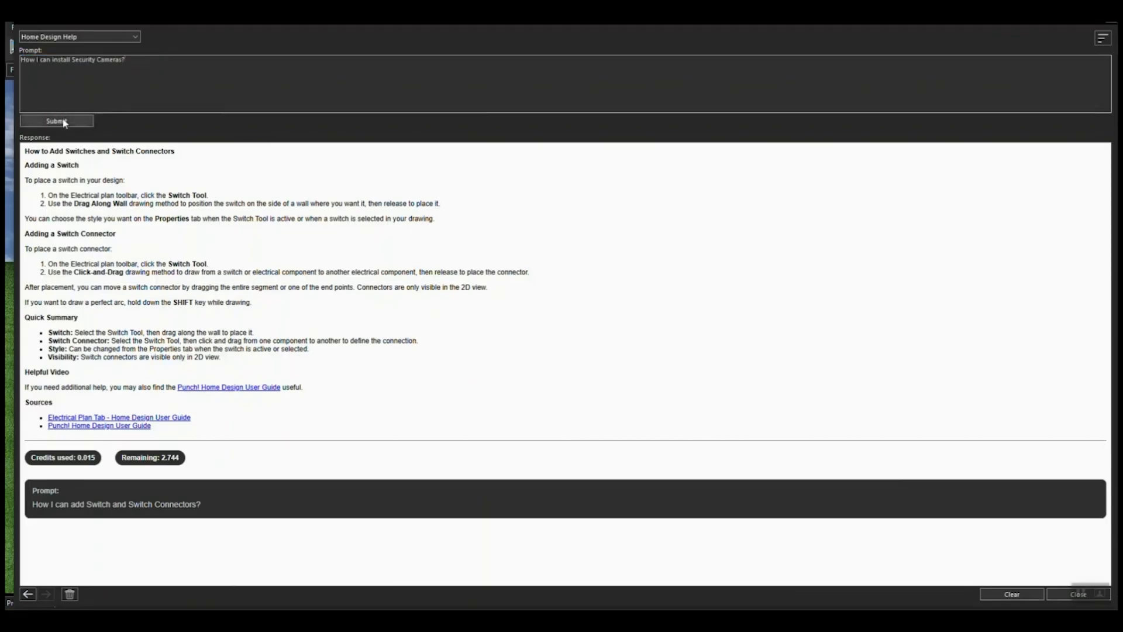
{"action": "left_click", "coordinate": [57, 121]}
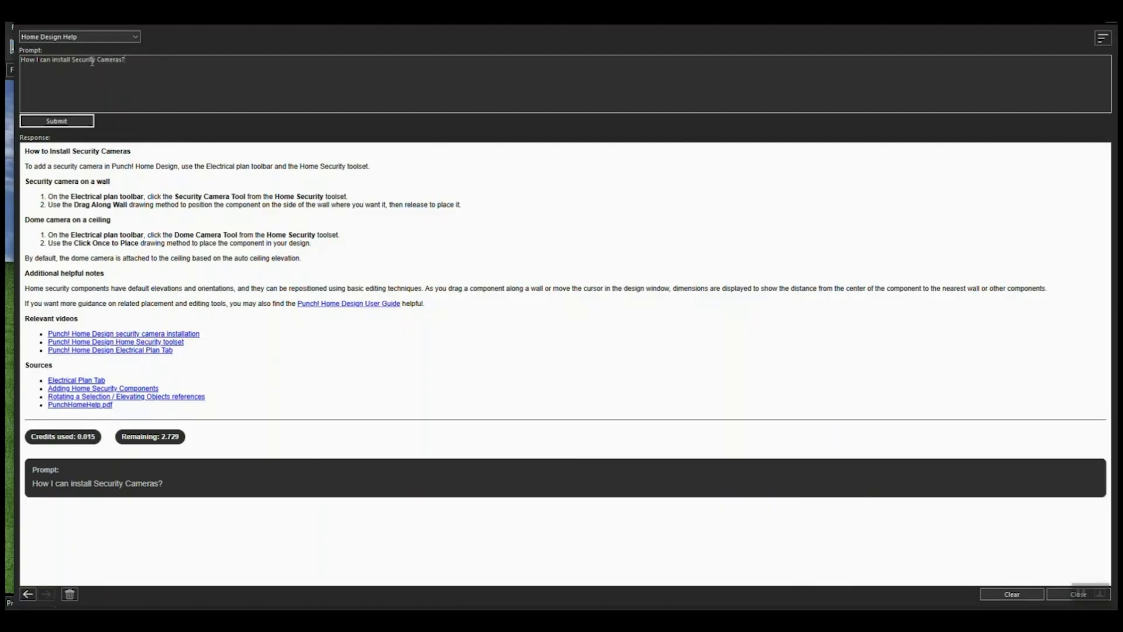
Step: Replace the Home Design Help prompt with "How I can add Bath Tubs?" and submit it
{"action": "key", "text": "ctrl+a"}
{"action": "key", "text": "BackSpace"}
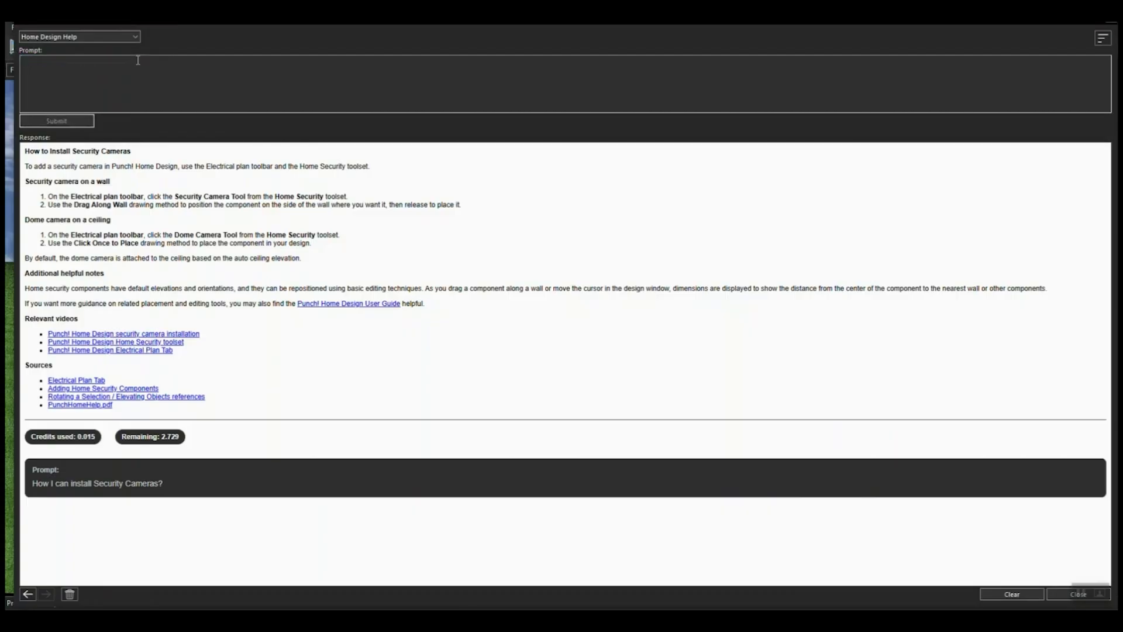
{"action": "type", "text": "How I can add Bath Tubs?"}
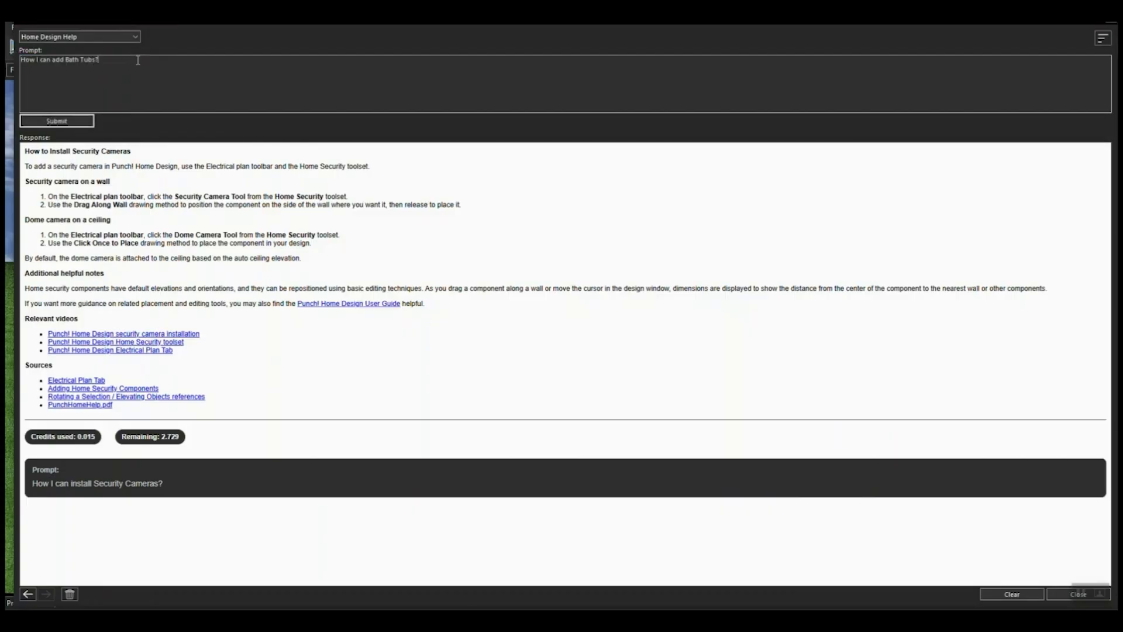
{"action": "left_click", "coordinate": [76, 123]}
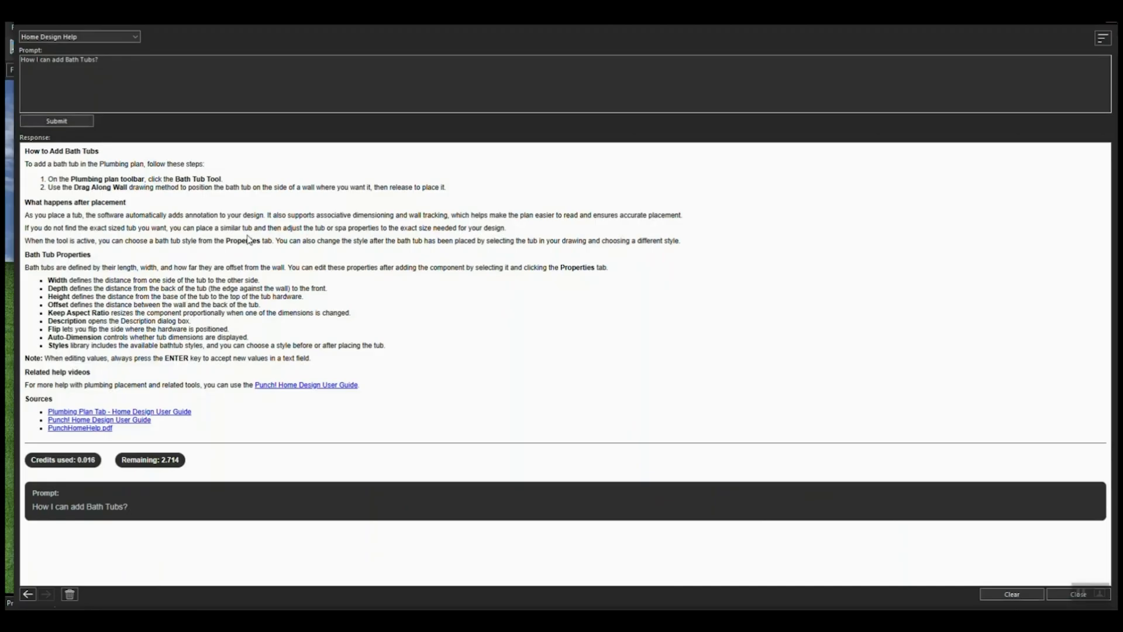
Step: Replace the Home Design Help prompt with "How I can add Freehand roof?" and submit it
{"action": "triple_click", "coordinate": [93, 60]}
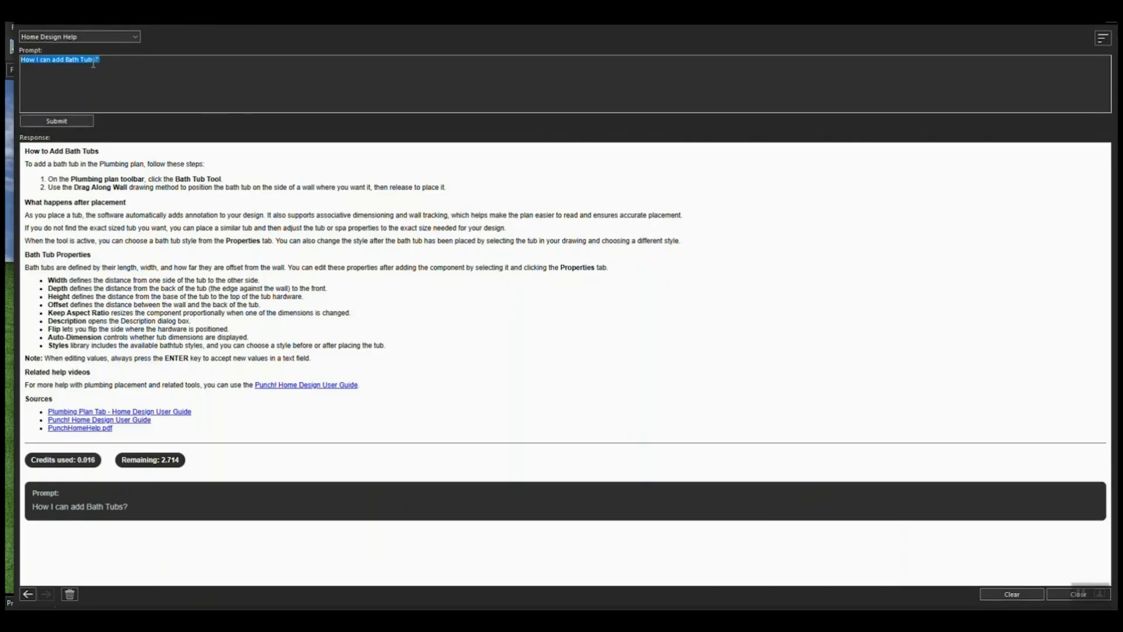
{"action": "key", "text": "BackSpace"}
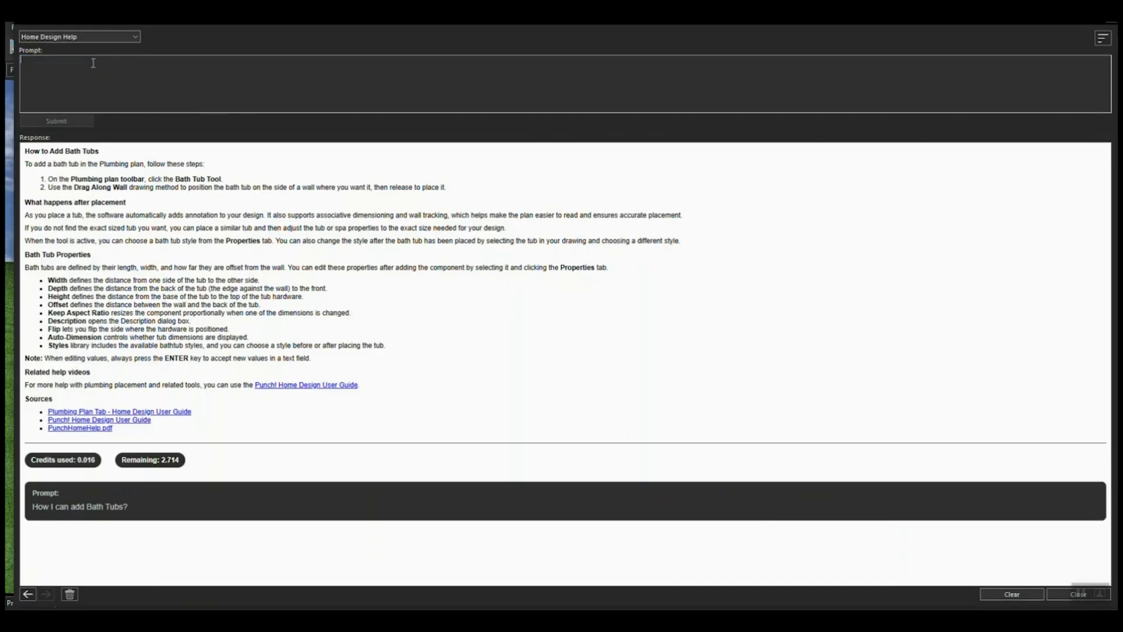
{"action": "type", "text": "How I can add Freehand roof?"}
{"action": "left_click", "coordinate": [73, 122]}
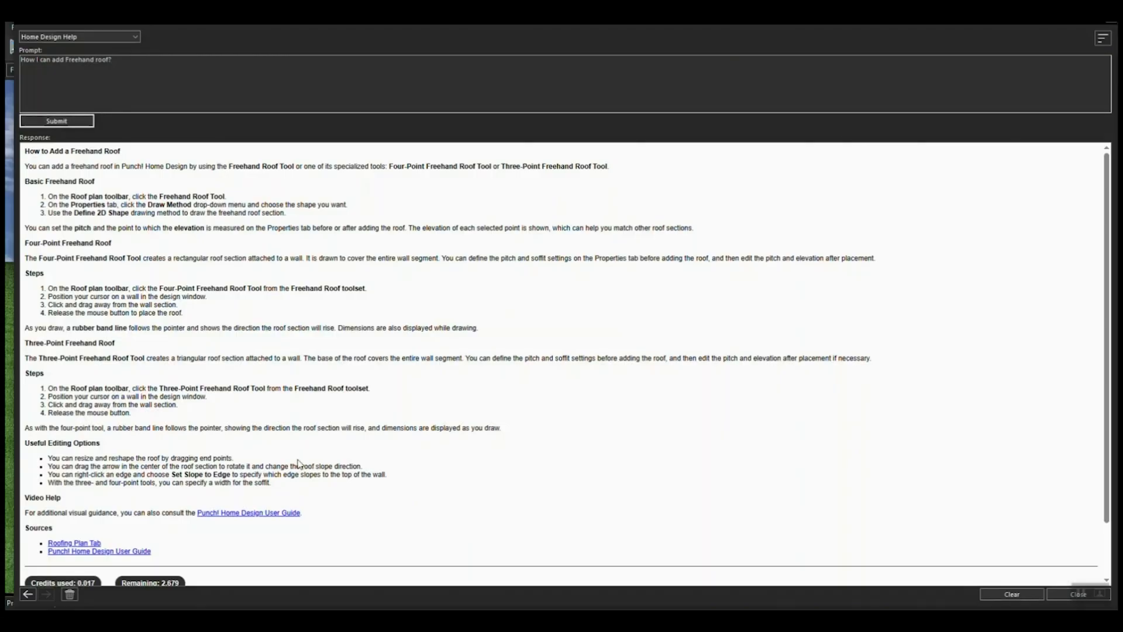
Step: Replace the Home Design Help prompt with "How I can add Air conditioner in a roof?" and submit it
{"action": "triple_click", "coordinate": [82, 66]}
{"action": "key", "text": "BackSpace"}
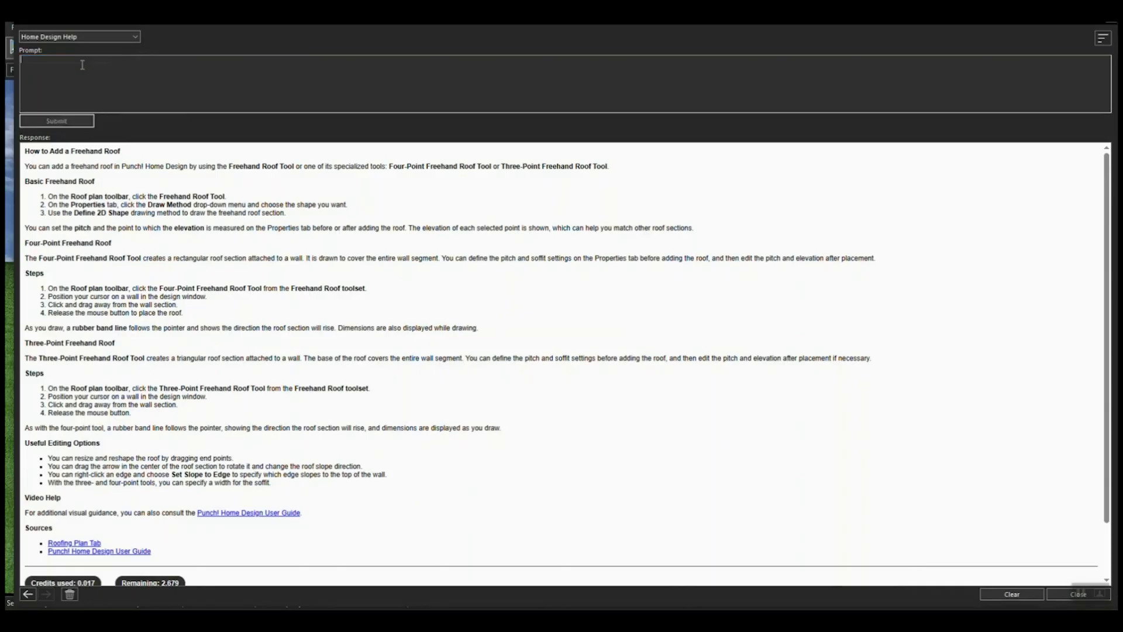
{"action": "type", "text": "How I can add Air conditioner in a roof?"}
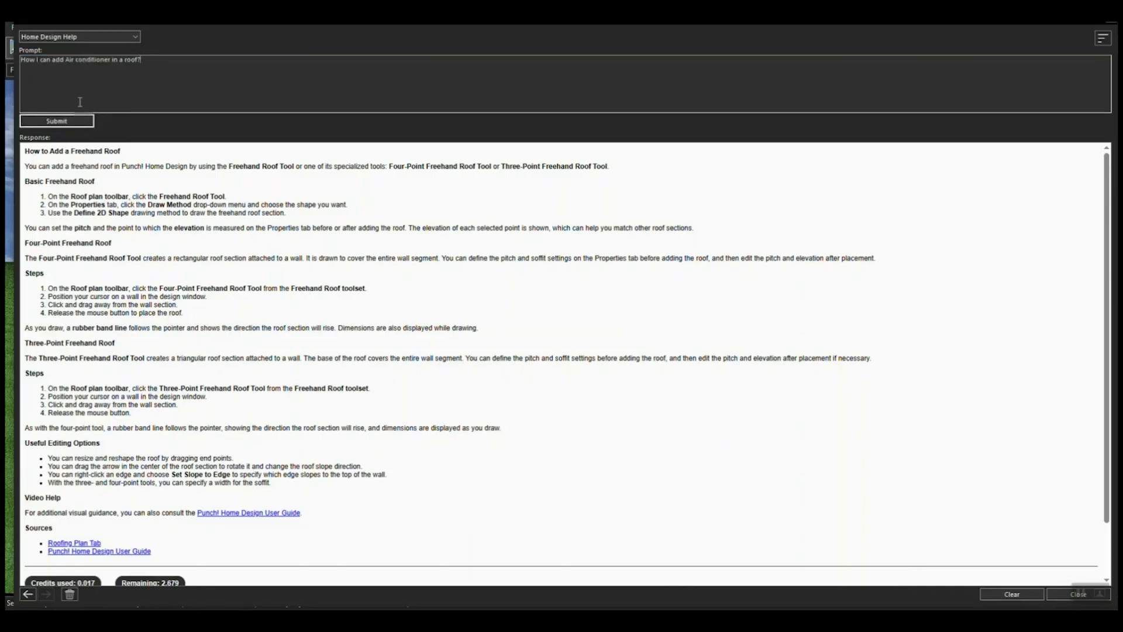
{"action": "left_click", "coordinate": [73, 121]}
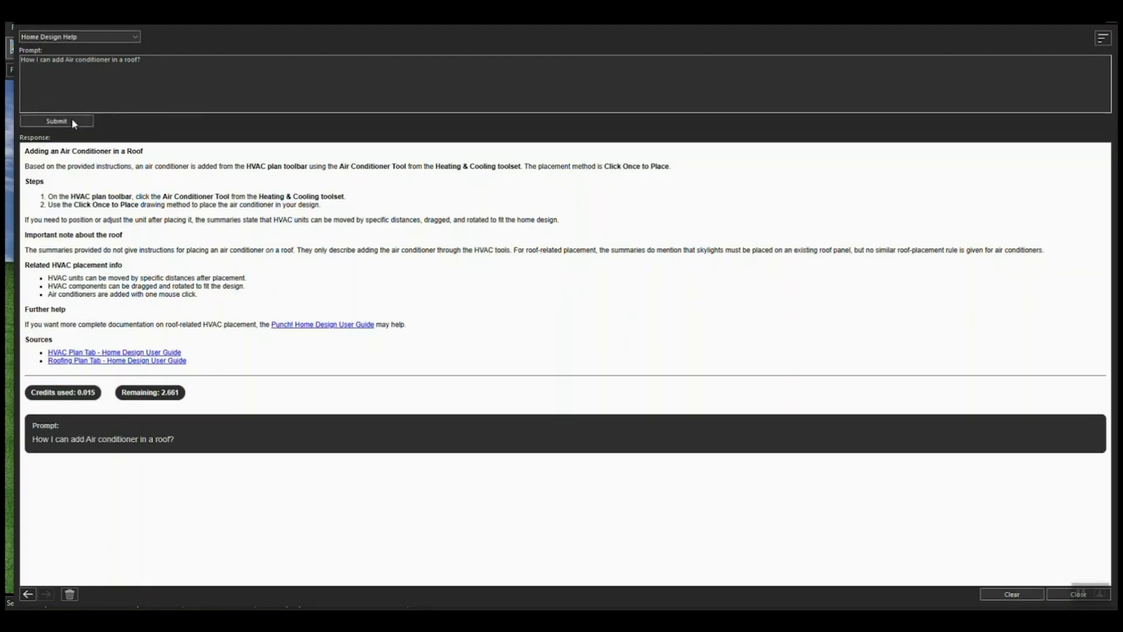
Step: Replace the Home Design Help prompt with "How I can add Deck wall Trace?" and submit it
{"action": "left_click_drag", "start_coordinate": [140, 60], "coordinate": [20, 60]}
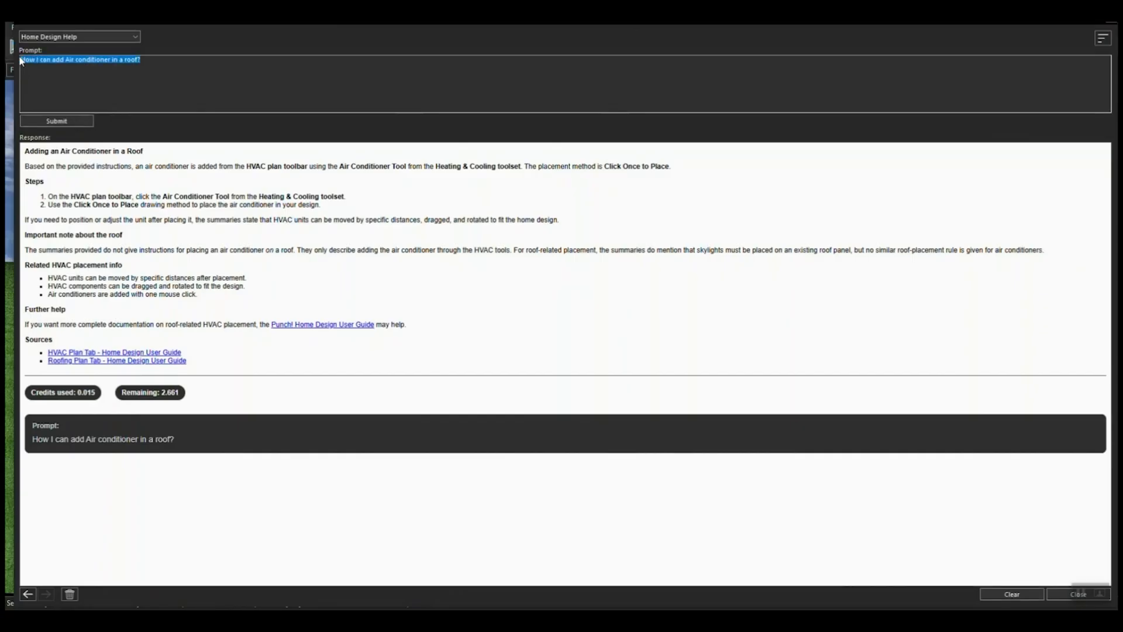
{"action": "key", "text": "Delete"}
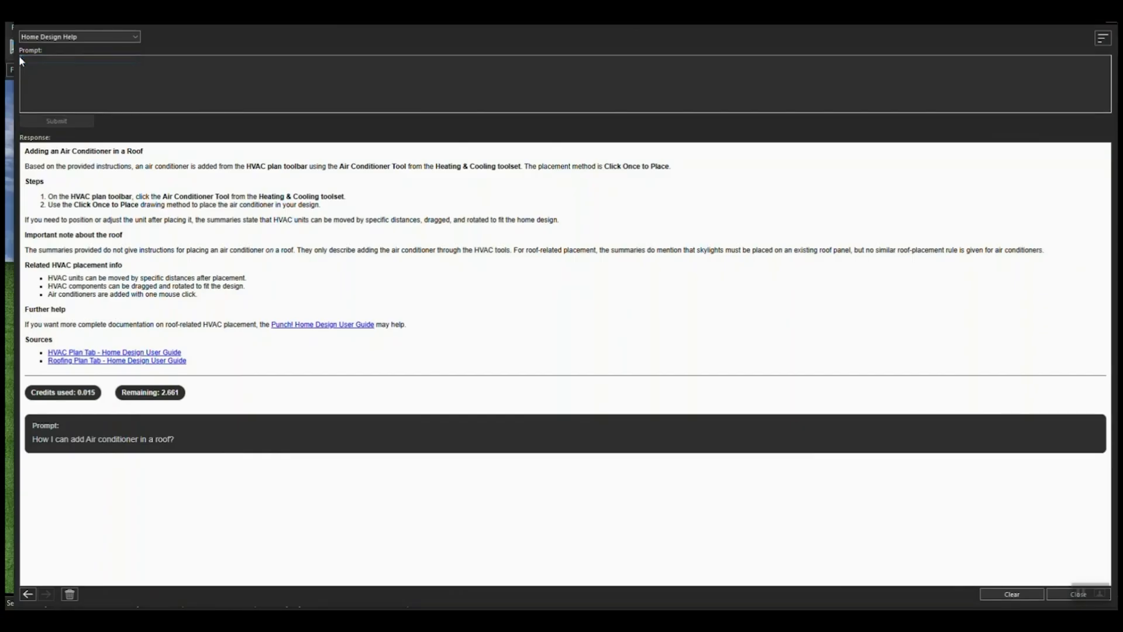
{"action": "type", "text": "How I can add Deck wall Trace?"}
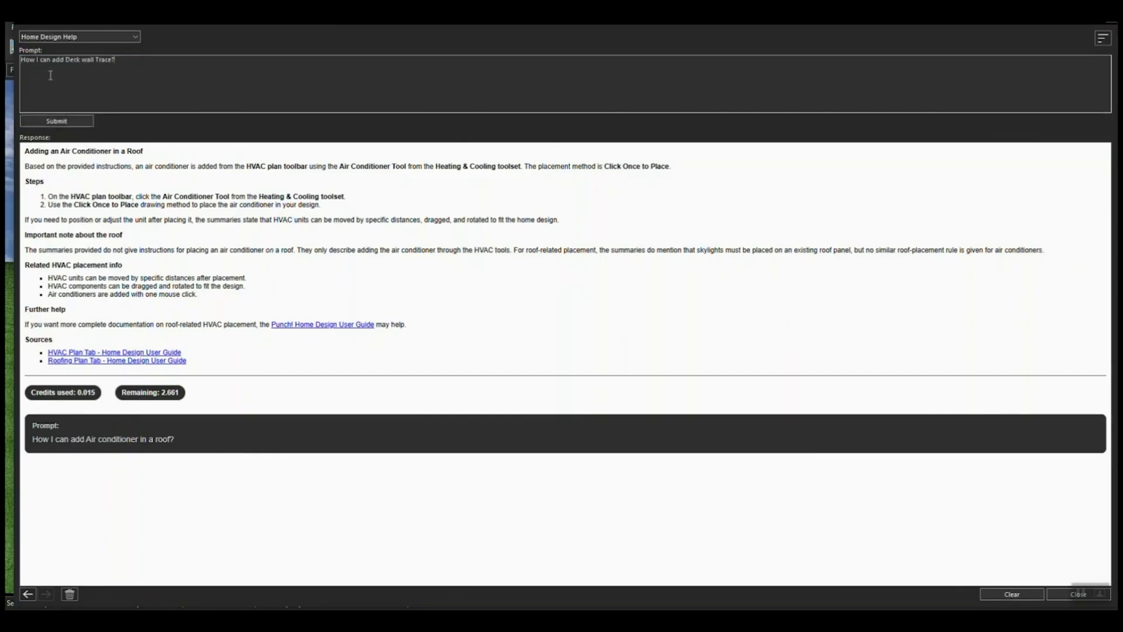
{"action": "left_click", "coordinate": [82, 123]}
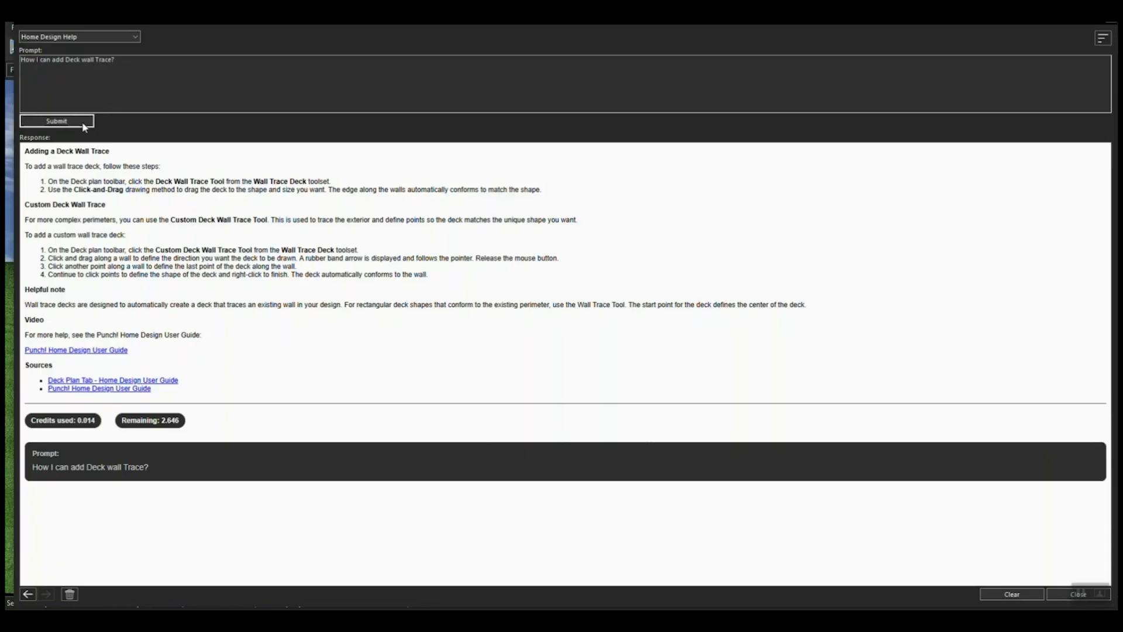
Step: Replace the Home Design Help prompt with "How I can add Green region in out home design plan?", submit it and read through the response
{"action": "left_click_drag", "start_coordinate": [116, 60], "coordinate": [25, 62]}
{"action": "key", "text": "BackSpace"}
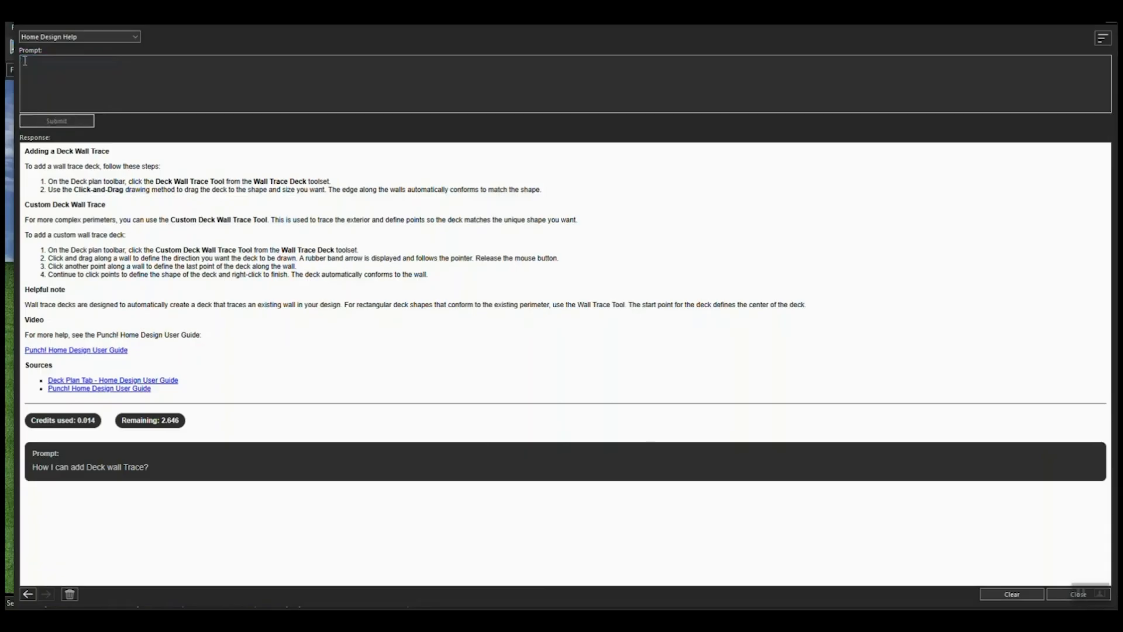
{"action": "type", "text": "How I can add Green region in out home design plan?"}
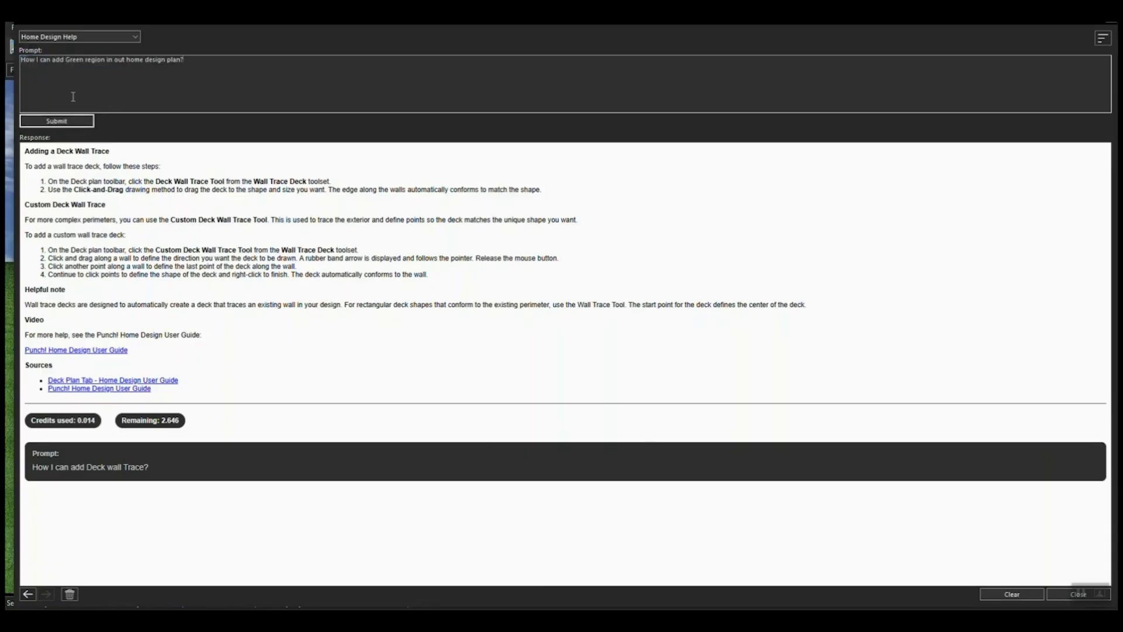
{"action": "left_click", "coordinate": [79, 123]}
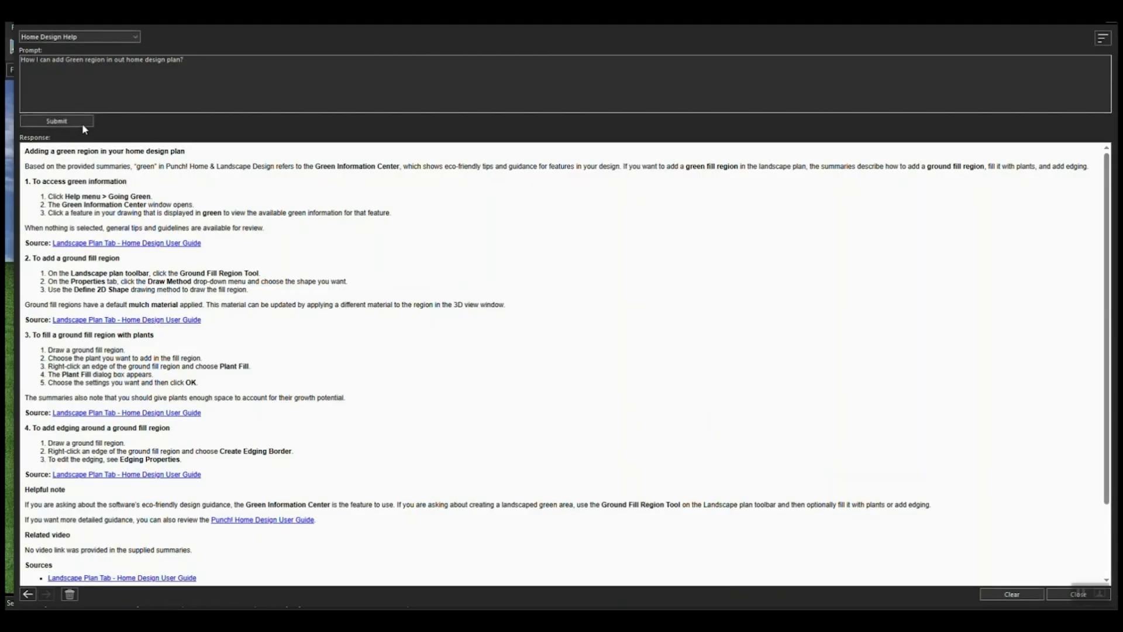
{"action": "scroll", "coordinate": [335, 287], "scroll_direction": "down", "scroll_amount": 3}
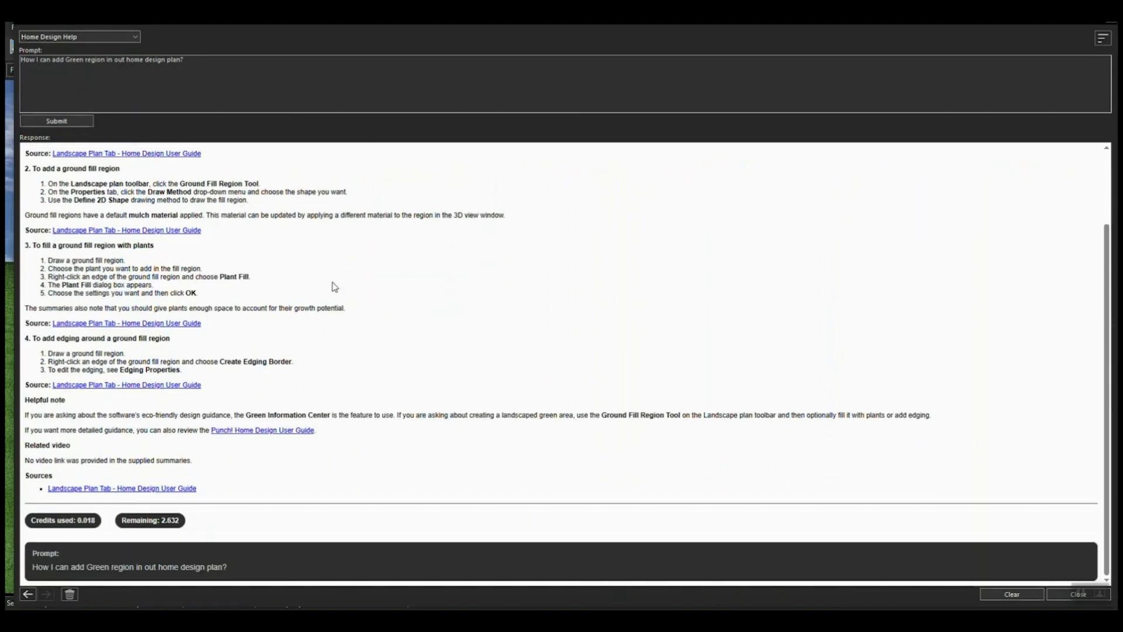
{"action": "scroll", "coordinate": [335, 286], "scroll_direction": "up", "scroll_amount": 3}
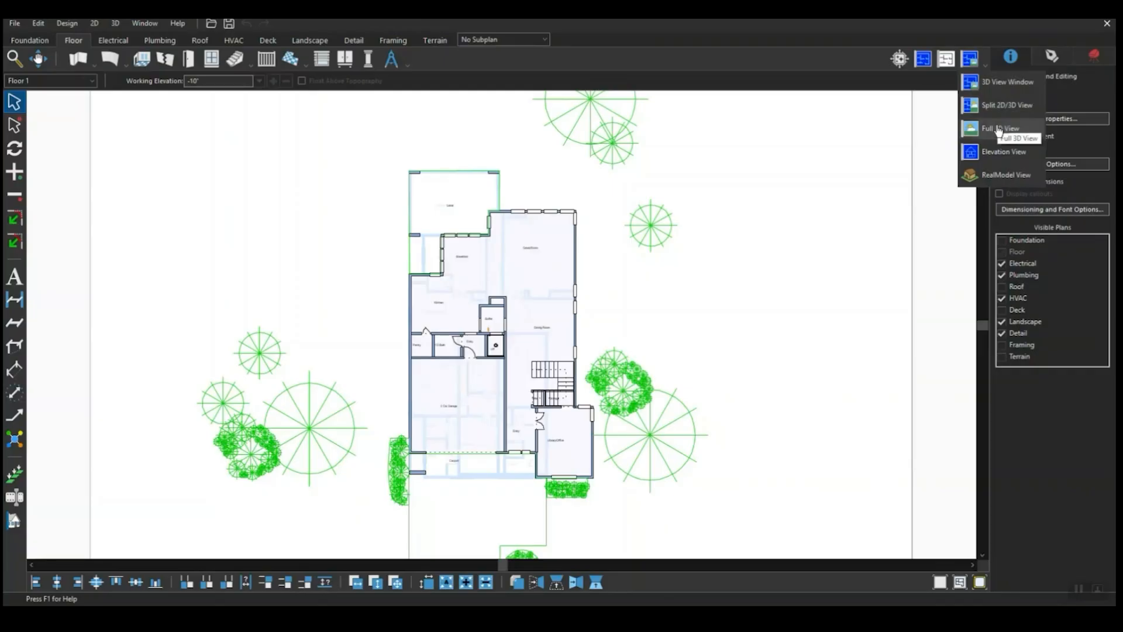
Step: Show the house in Full 3D View and submit an Image Studio prompt for a vibrant urban family home with families, playground, lush landscaping and a lake
{"action": "left_click", "coordinate": [999, 128]}
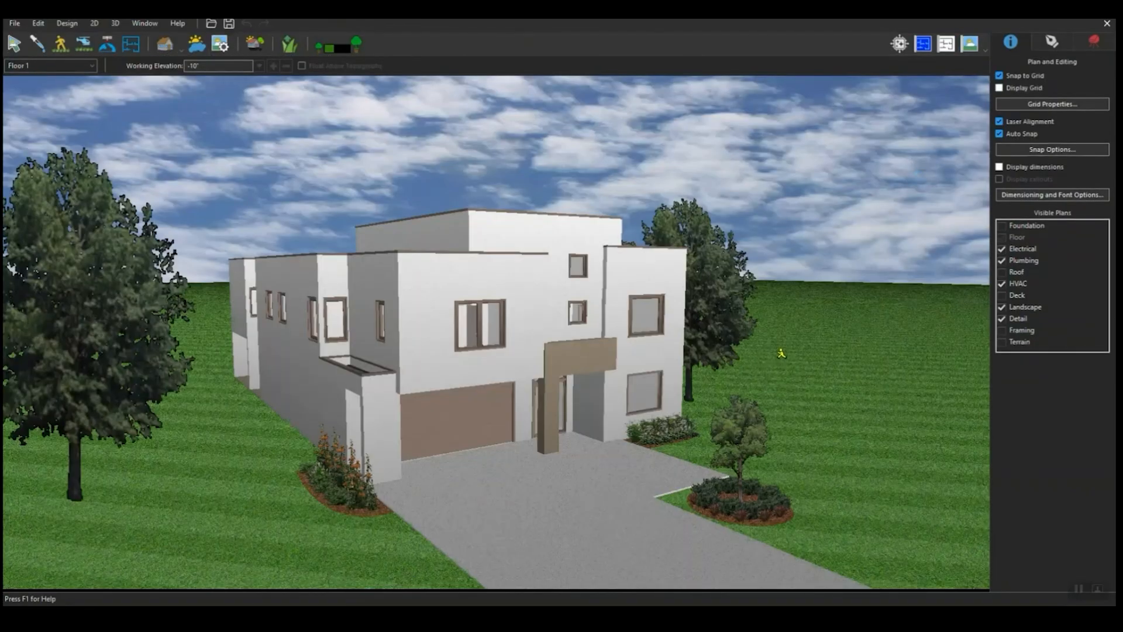
{"action": "left_click", "coordinate": [902, 51]}
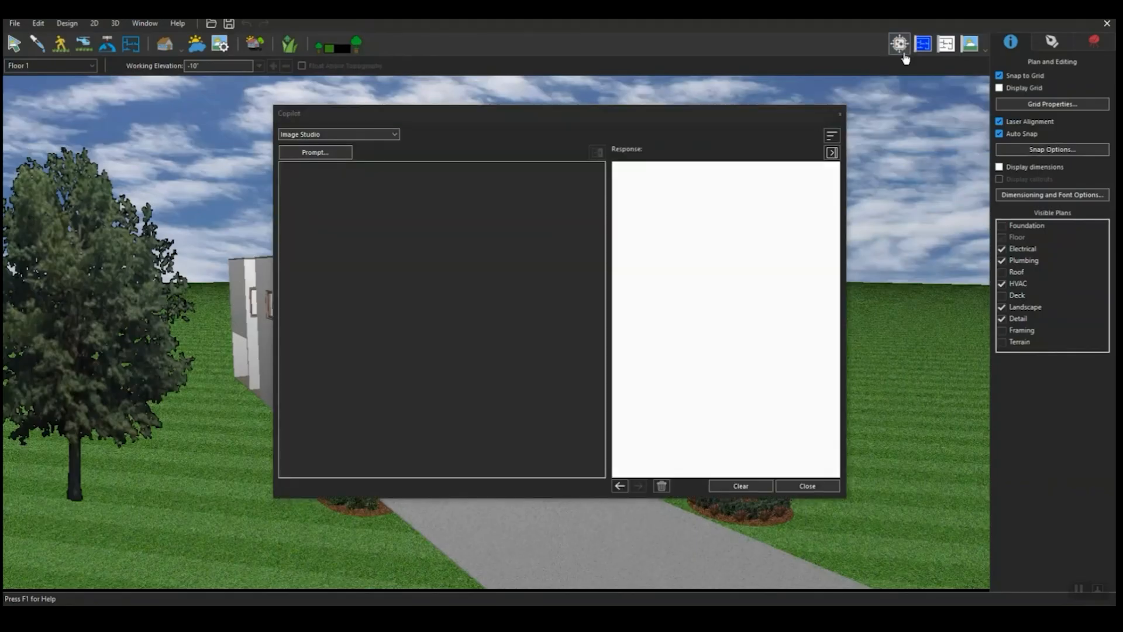
{"action": "left_click", "coordinate": [343, 152]}
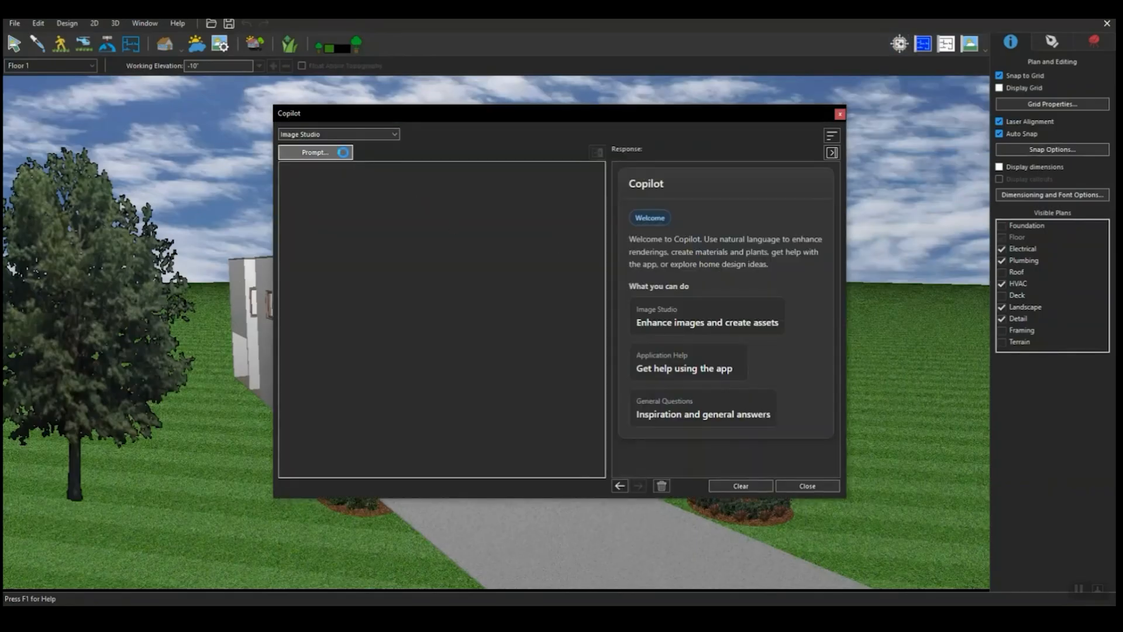
{"action": "left_click", "coordinate": [486, 420]}
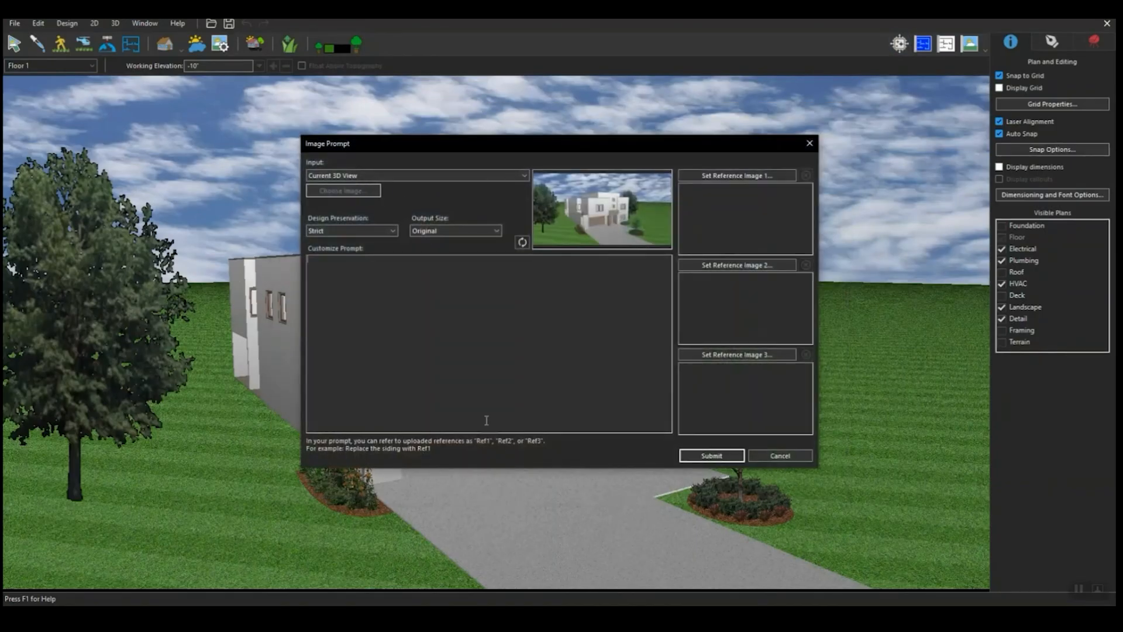
{"action": "type", "text": "Transform this modern two-story house into a vibrant urban family home. Add families walking, children playing on a small playground with swings, a slide, and a sandbox. Include people relaxing near the entrance and interacting naturally in the yard. Surround the house with lush landscaping: bushes, trees, ornamental grasses, and colorful garden beds. Modernize the architecture with warm white plaster, wood accents, large glass windows, and a sleek garage door. Add a paved driveway and subtle outdoor lighting.Extend the environment with a serene lake in the background, reflecting the sky, and distant mountains under soft daylight. Create a lively, welcoming atmosphere - a place families would love to live. Use realistic lighting, warm tones, and balanced composition."}
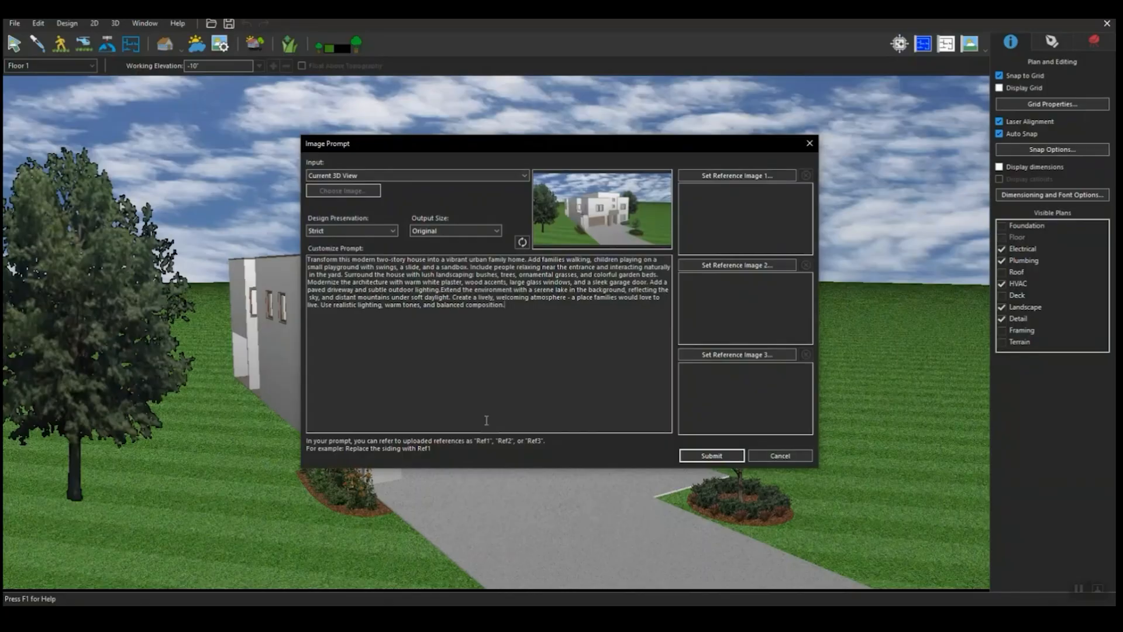
{"action": "left_click", "coordinate": [707, 459]}
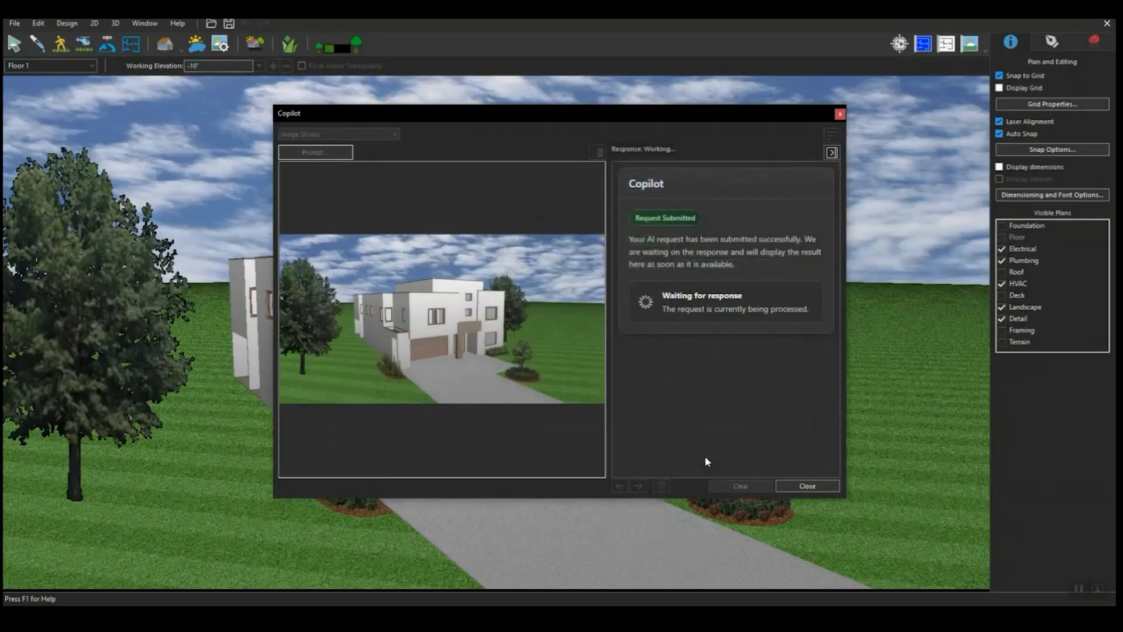
Step: Maximize the Copilot window, compare the family home rendering with its source image, and close Copilot
{"action": "double_click", "coordinate": [728, 115]}
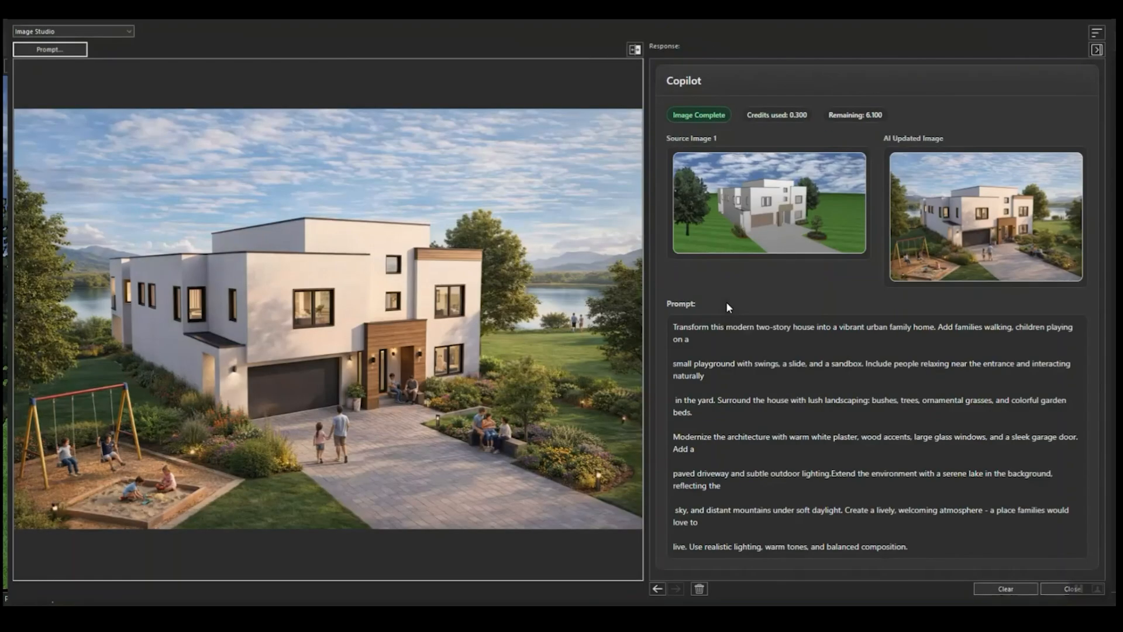
{"action": "left_click", "coordinate": [631, 51]}
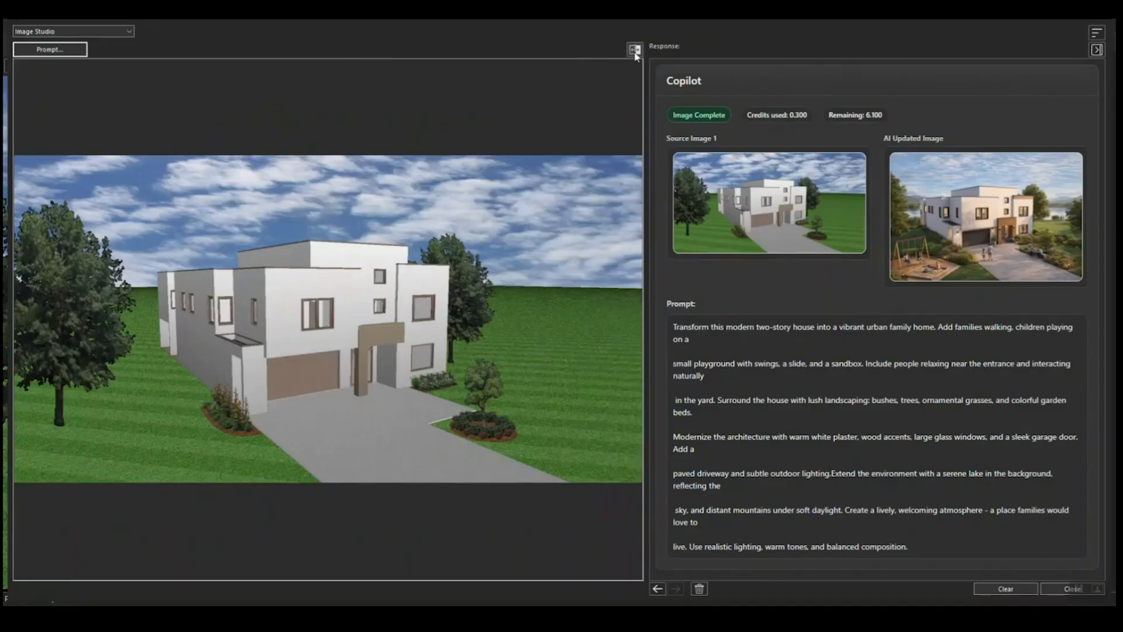
{"action": "left_click", "coordinate": [638, 52]}
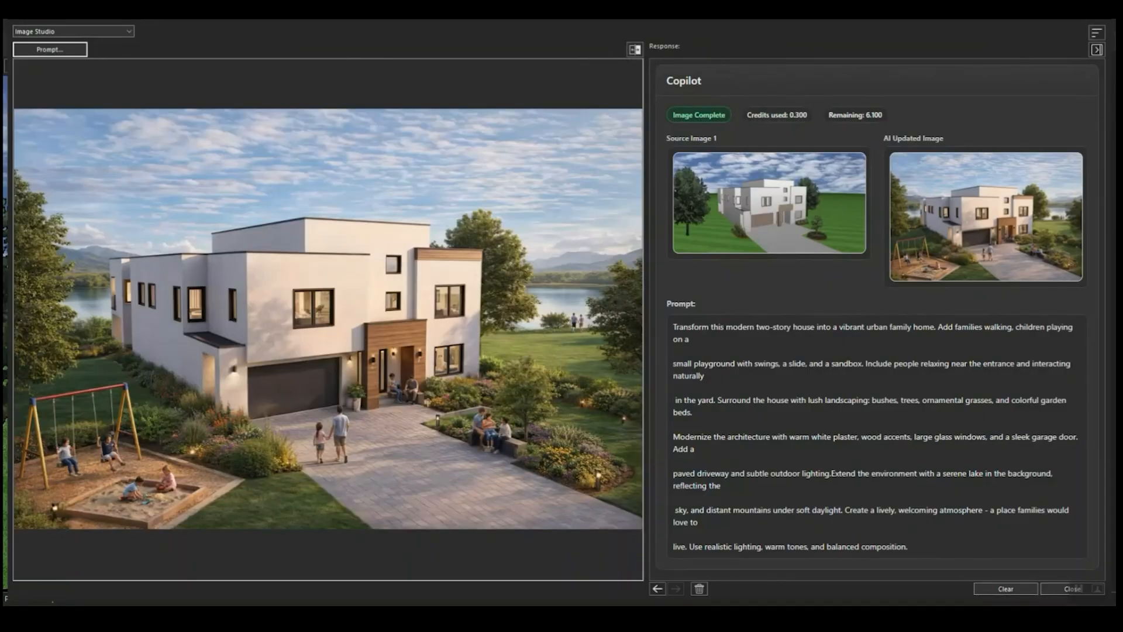
{"action": "left_click", "coordinate": [1072, 589]}
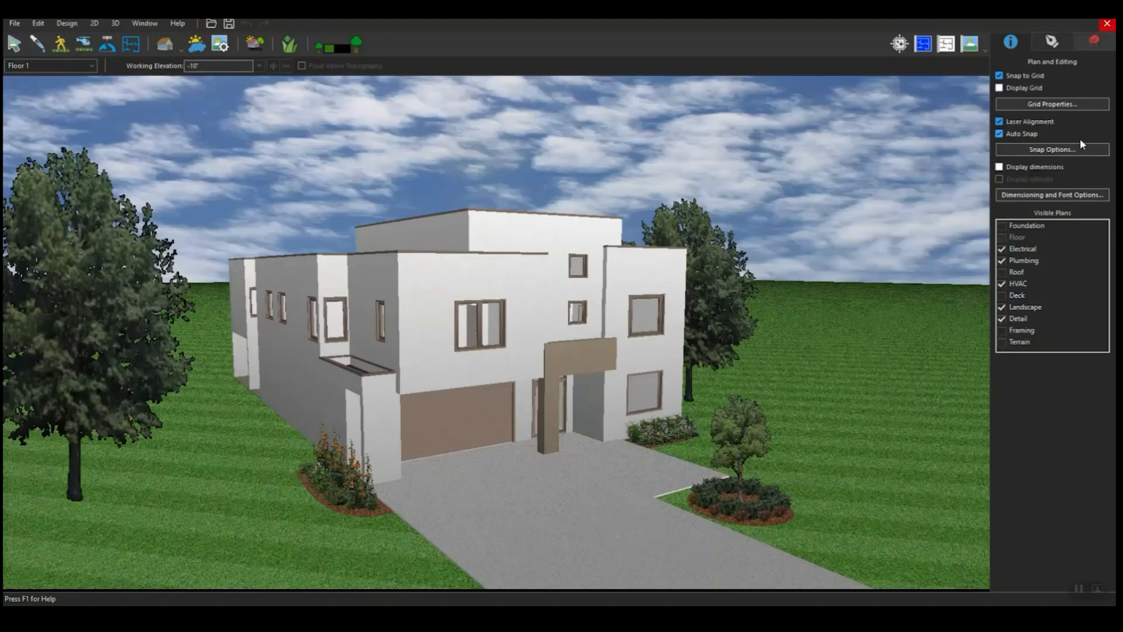
Step: Open the house design with the rooftop patios and pergola and show it in Full 3D View
{"action": "left_click", "coordinate": [15, 23]}
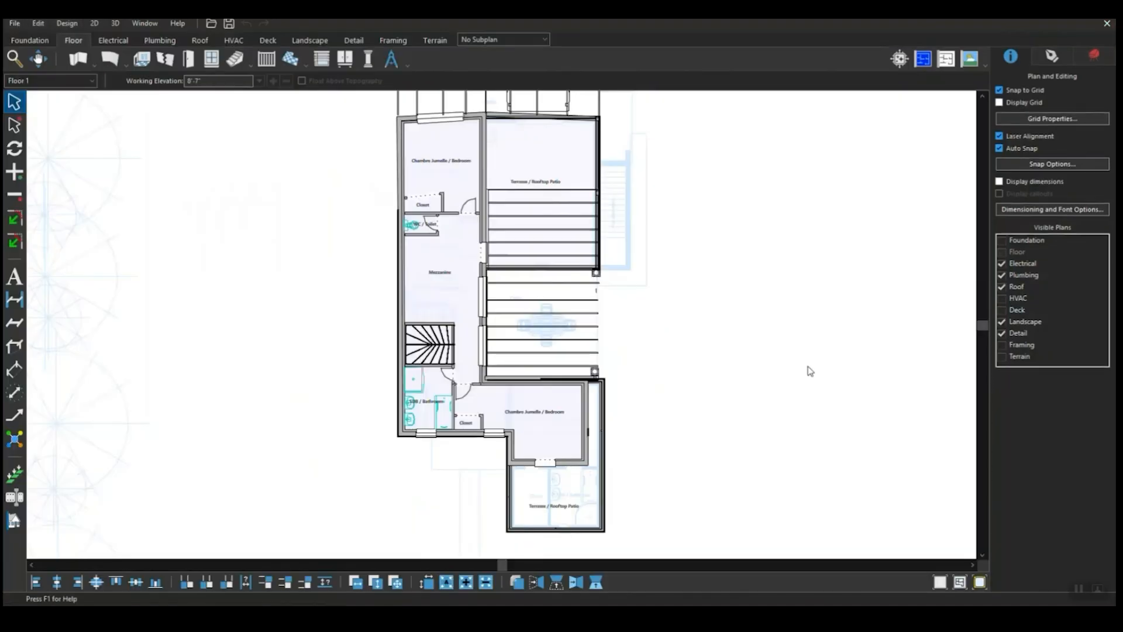
{"action": "left_click", "coordinate": [986, 66]}
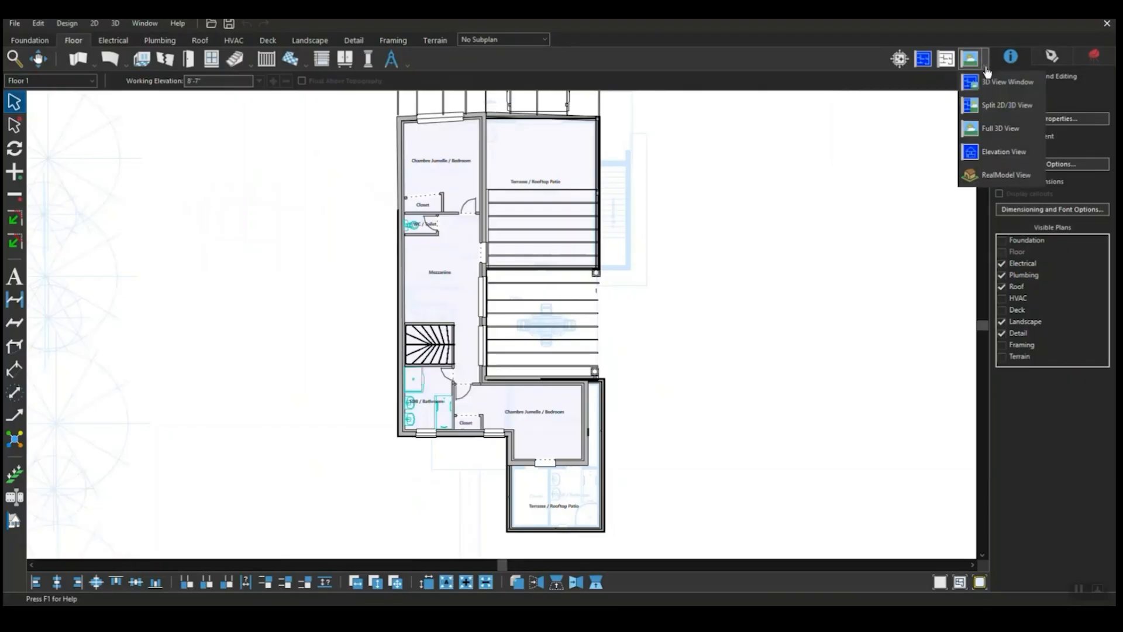
{"action": "left_click", "coordinate": [995, 128]}
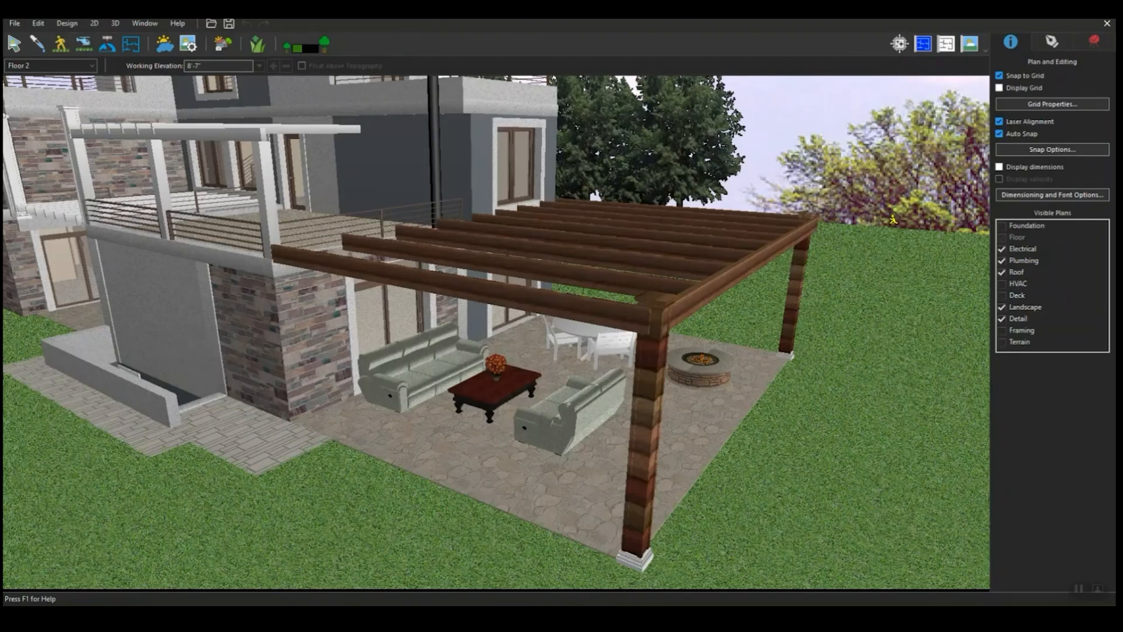
Step: Replace the Image Studio prompt with one for a serene, zen-inspired outdoor oasis with cozy seating, lanterns and herb garden beds, and submit it
{"action": "left_click", "coordinate": [900, 44]}
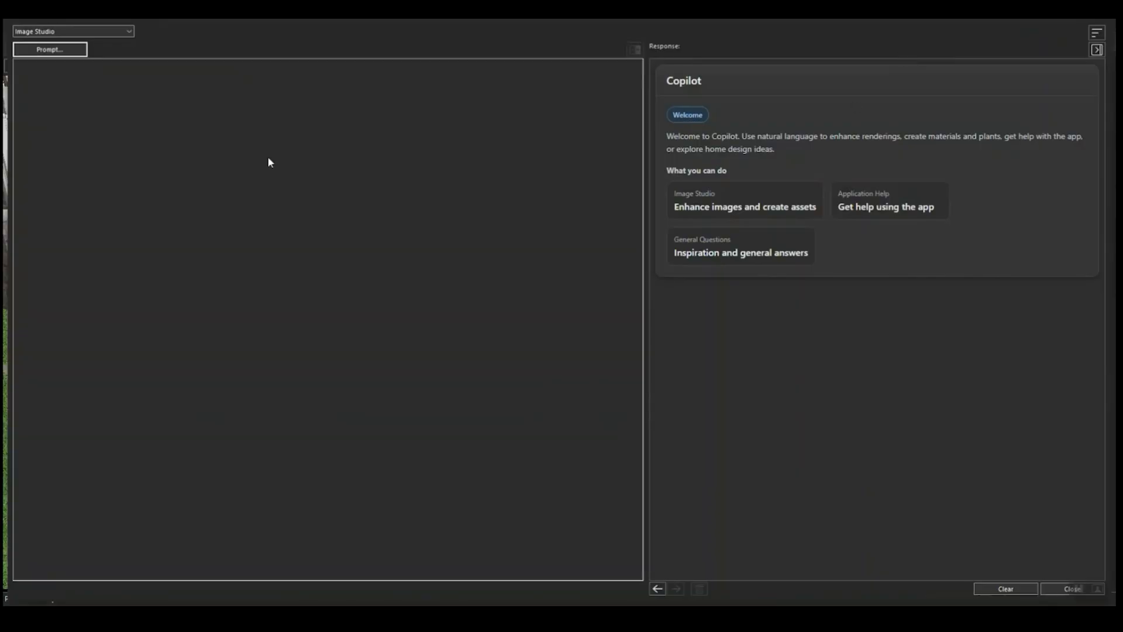
{"action": "left_click", "coordinate": [50, 51]}
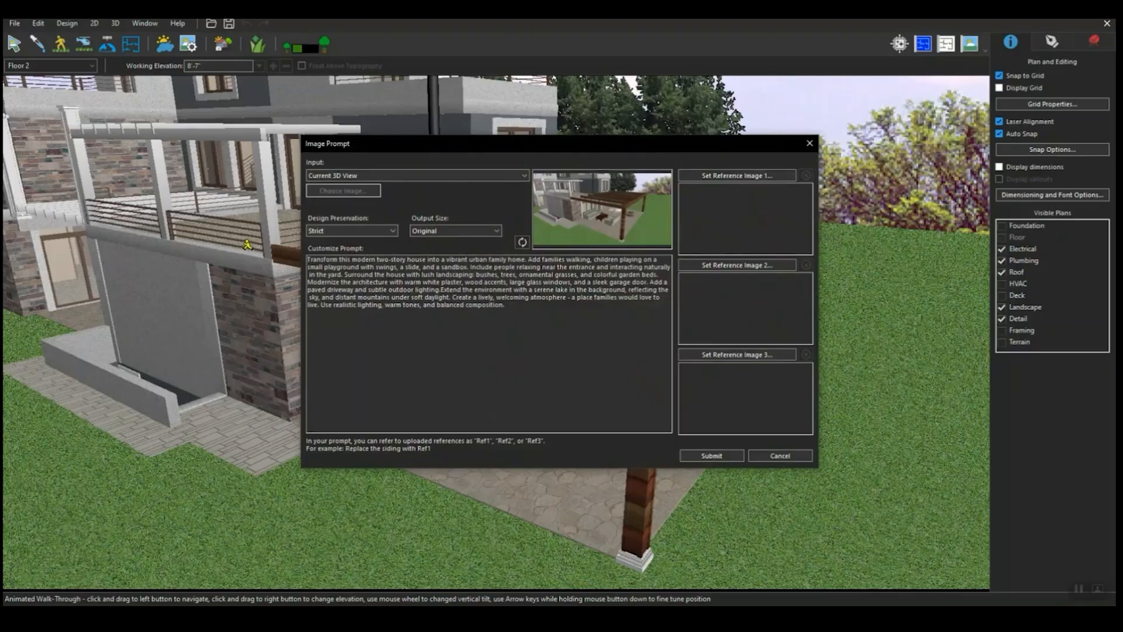
{"action": "key", "text": "ctrl+a"}
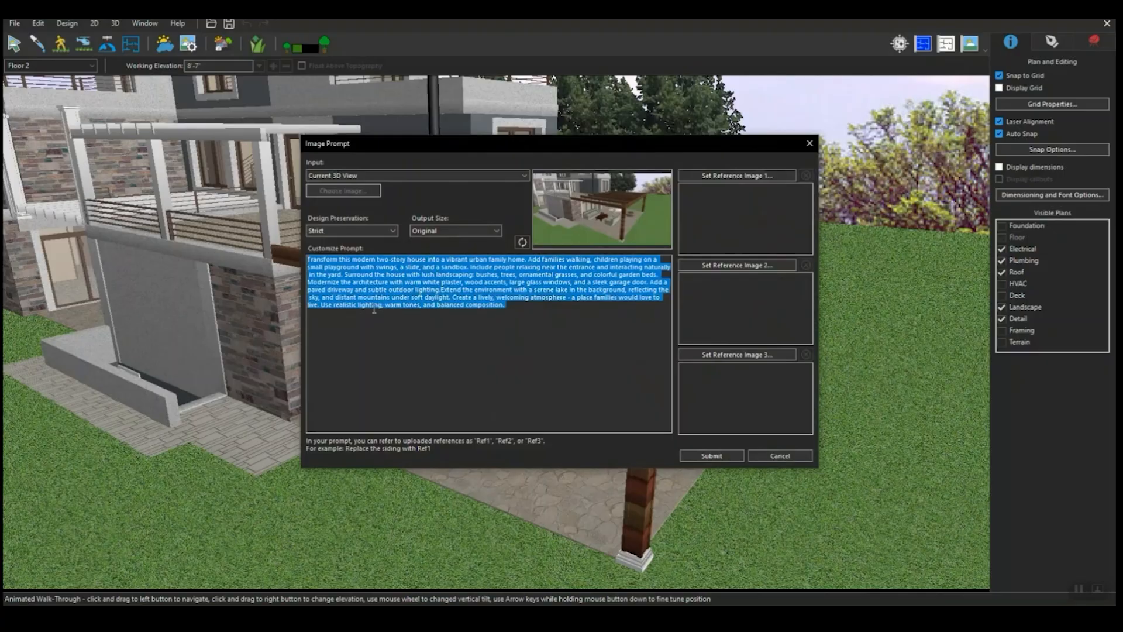
{"action": "key", "text": "BackSpace"}
{"action": "type", "text": "Transform this outdoor space into a serene, zen-inspired oasis. Replace the existing furniture with modern, cozy outdoor seating featuring soft cushions, warm textures, and natural materials. Add ambient lanterns, soft ground lighting, and warm evening illumination. Surround the pergola and patio with lush garden beds of wild herbs, lavender, rosemary, sage, and ornamental grasses for a natural, calming atmosphere. Introduce beautiful accent plants, sculptural shrubs, and subtle stone elements.Redesign the fireplace into a refined, elegant focal point with smooth stone, warm glow, and a welcoming circular seating flow. Add stylish cocktails and drinks on the table, arranged naturally as if the space is ready for relaxation. Update the entry and windows so you can clearly look inside the home, with modern frames and warm interior lighting visible through the glass.Overall mood: tranquil, cozy, modern zen retreat; soft natural colors; warm wood; stone textures; gentle shadows; harmonious composition; inviting atmosphere; a place where you want to chill out."}
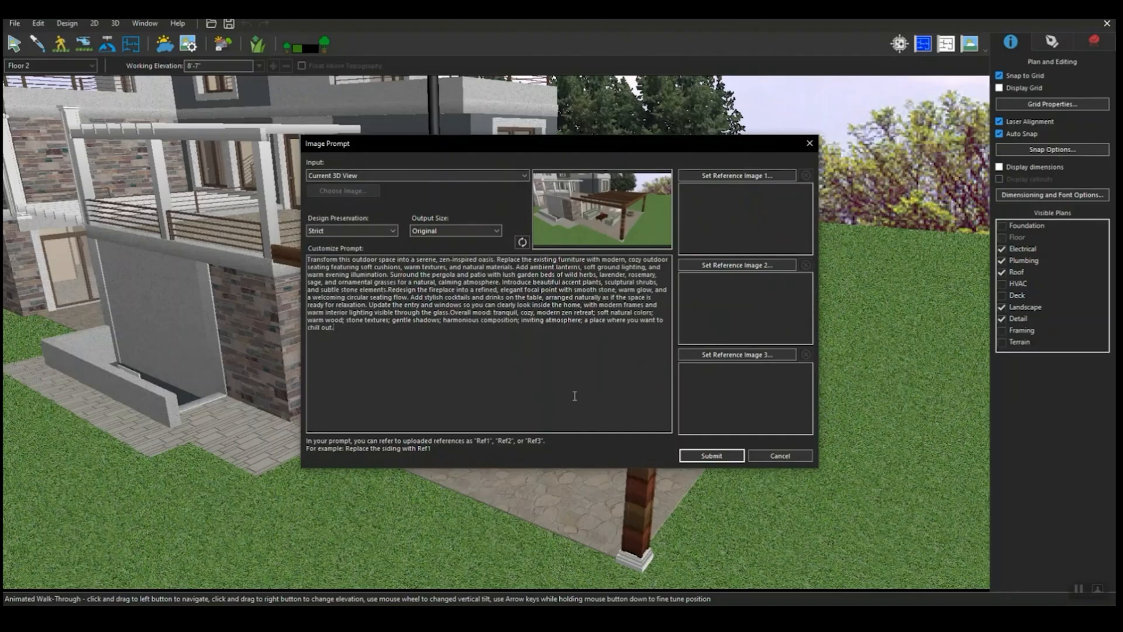
{"action": "left_click", "coordinate": [711, 456]}
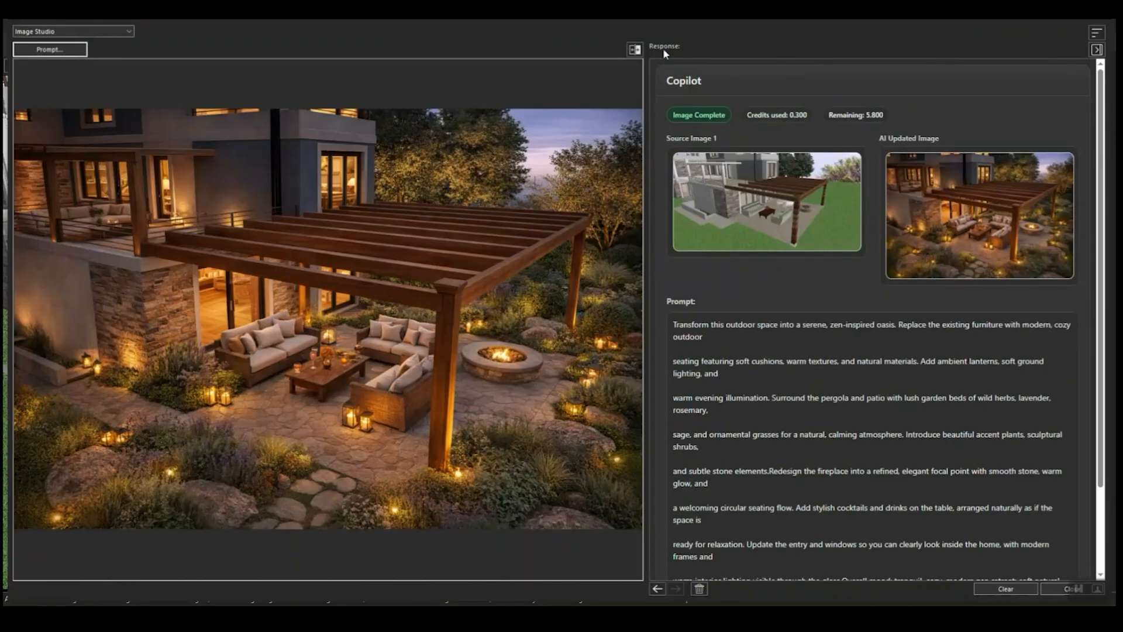
Step: Compare the zen-inspired patio rendering with its source image and close Copilot
{"action": "left_click", "coordinate": [632, 50]}
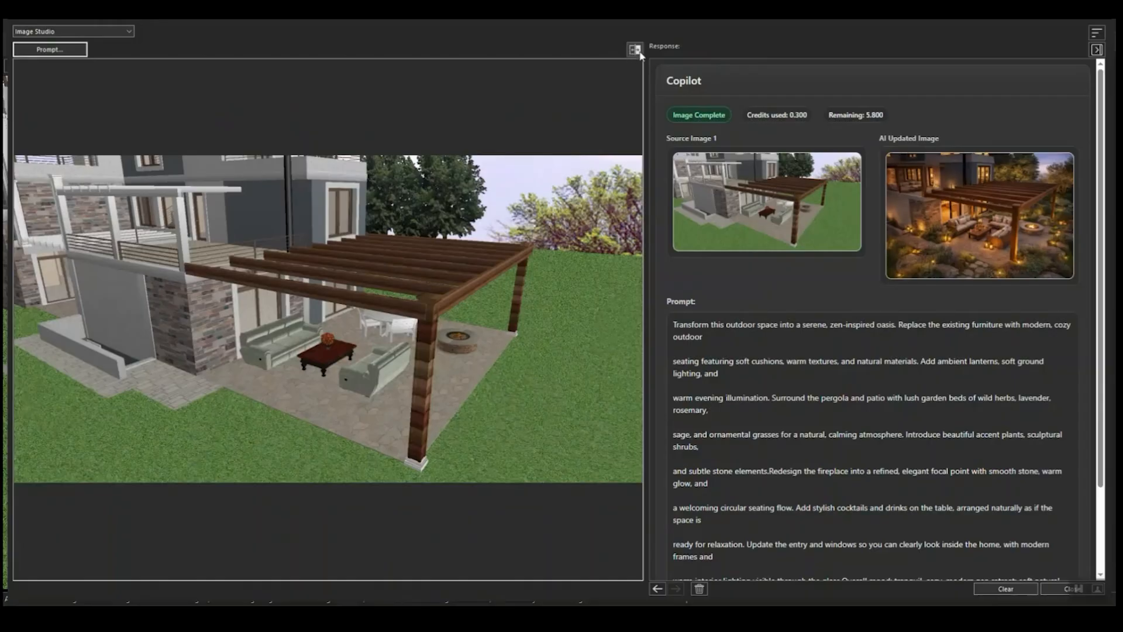
{"action": "left_click", "coordinate": [637, 50]}
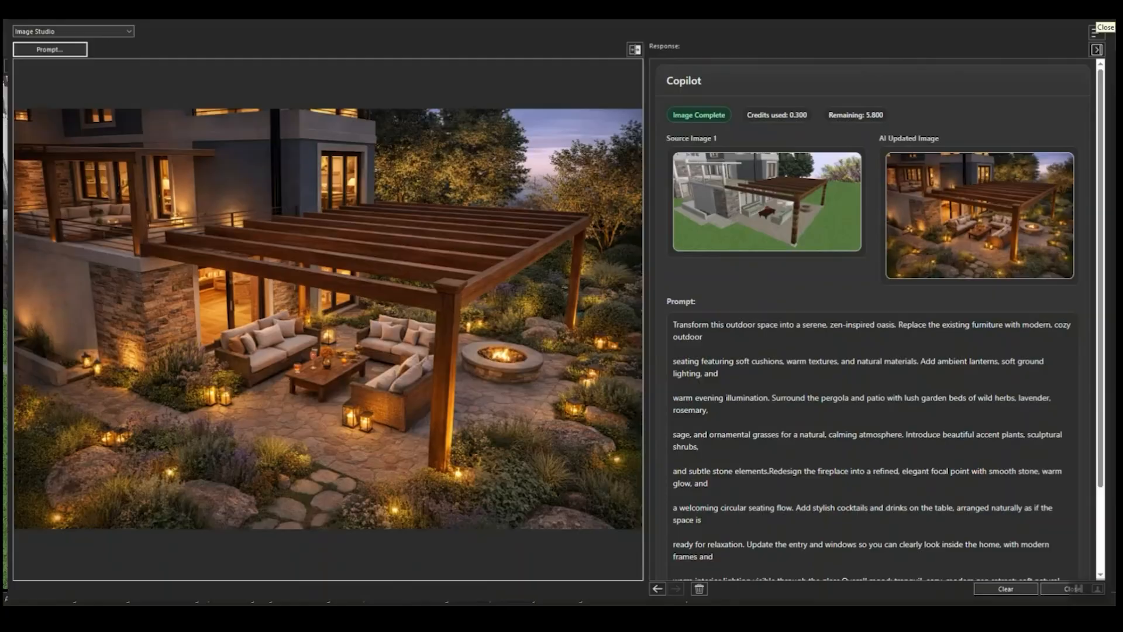
{"action": "left_click", "coordinate": [1104, 24]}
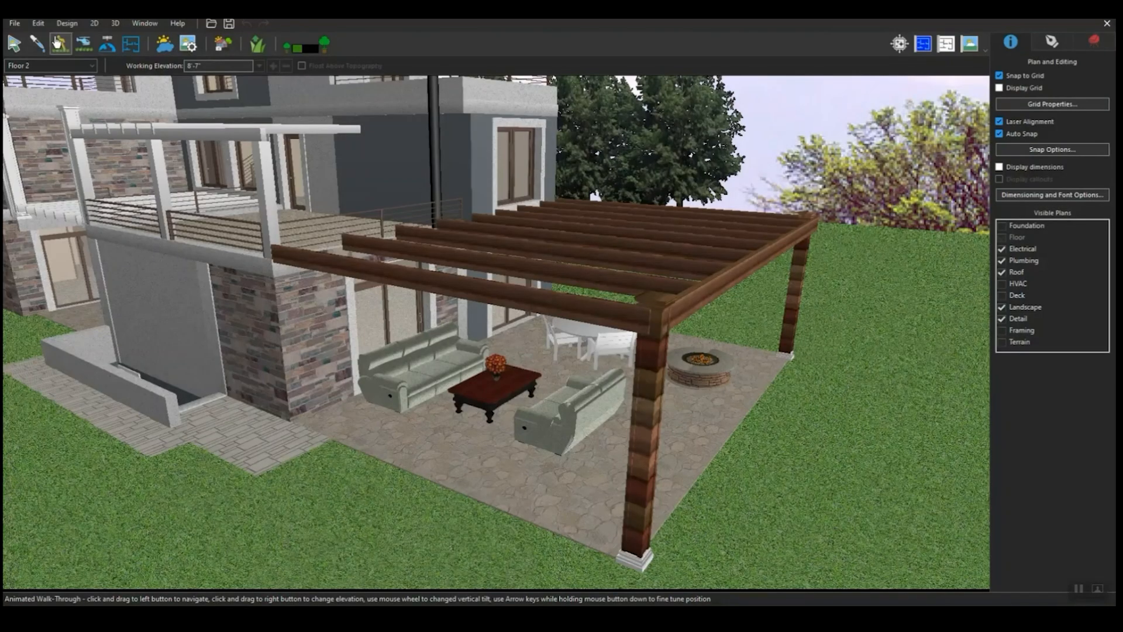
Step: Open the interior design with the living-room furniture and staircase and show it in Full 3D View
{"action": "left_click", "coordinate": [18, 23]}
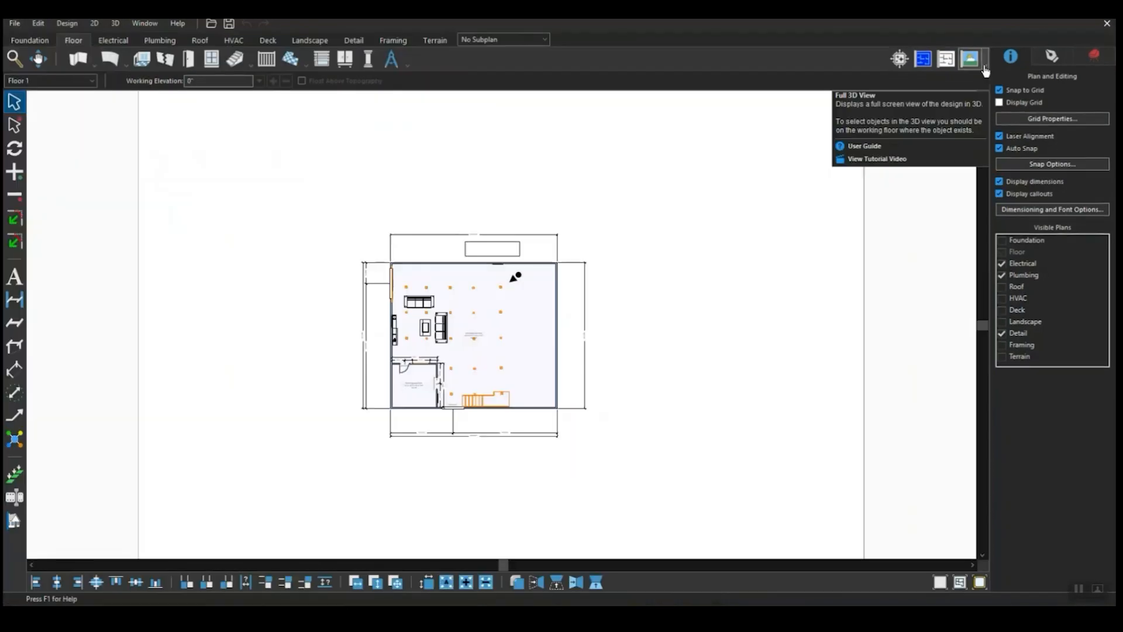
{"action": "left_click", "coordinate": [985, 65]}
{"action": "left_click", "coordinate": [989, 128]}
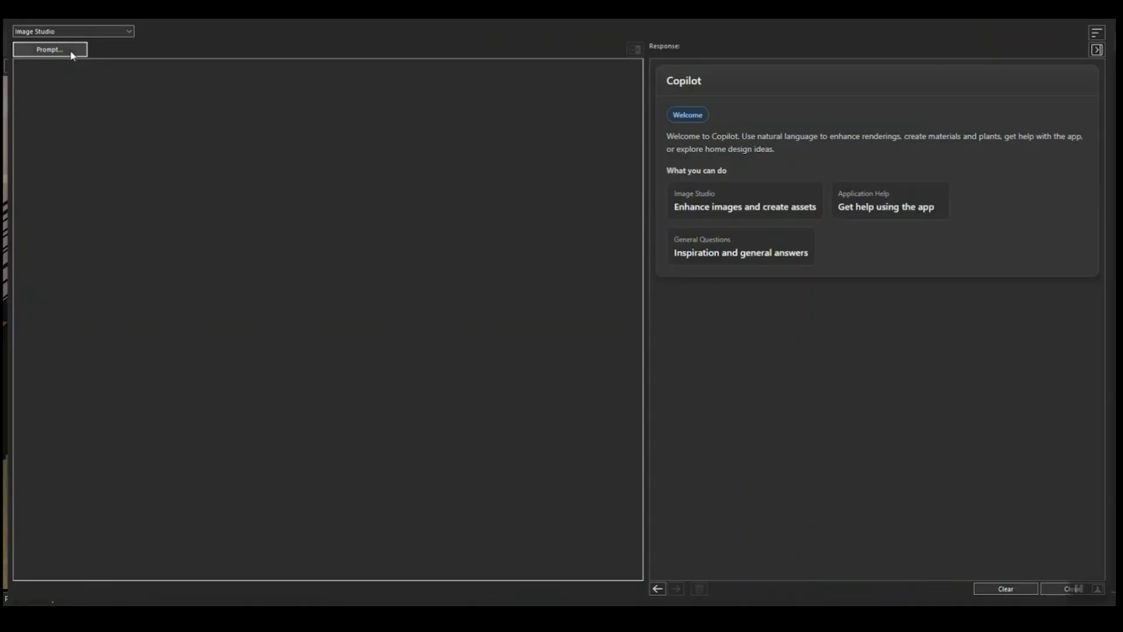
Step: Replace the Image Studio prompt with one for a modern luxury living room with light oak flooring, ivory walls and cream modular sofas, and submit it
{"action": "left_click", "coordinate": [71, 51]}
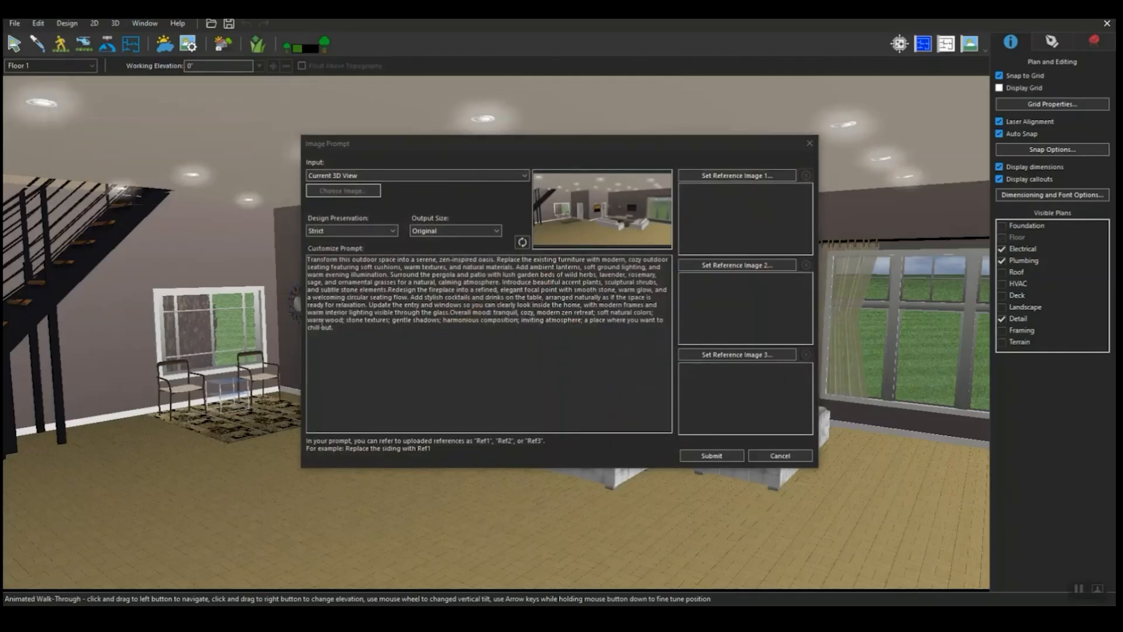
{"action": "left_click_drag", "start_coordinate": [360, 340], "coordinate": [310, 259]}
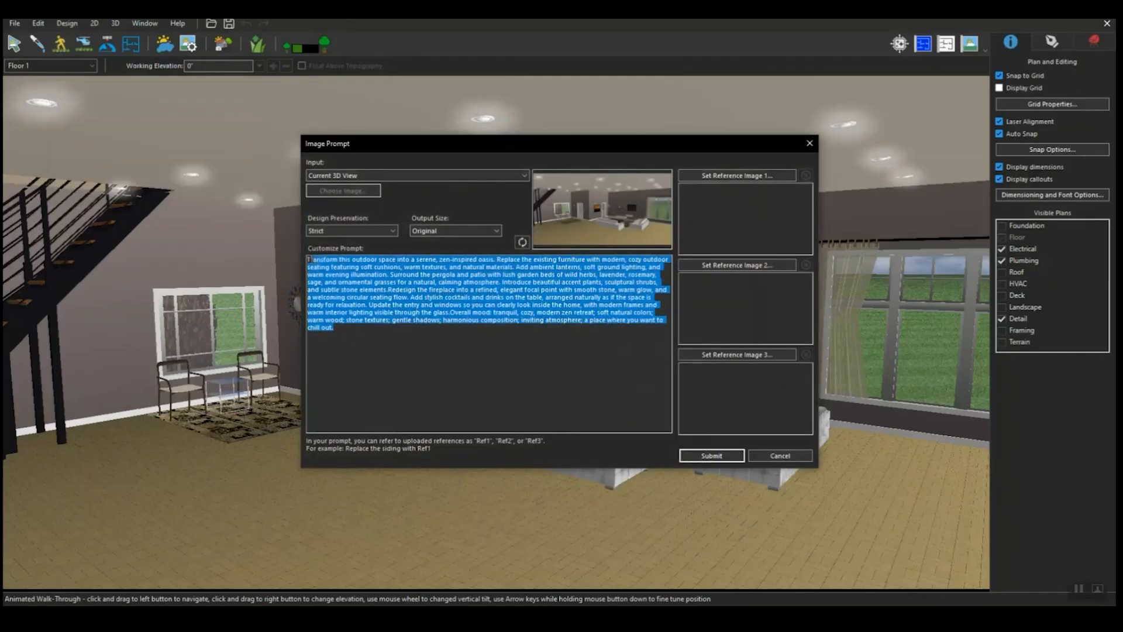
{"action": "key", "text": "BackSpace"}
{"action": "key", "text": "BackSpace"}
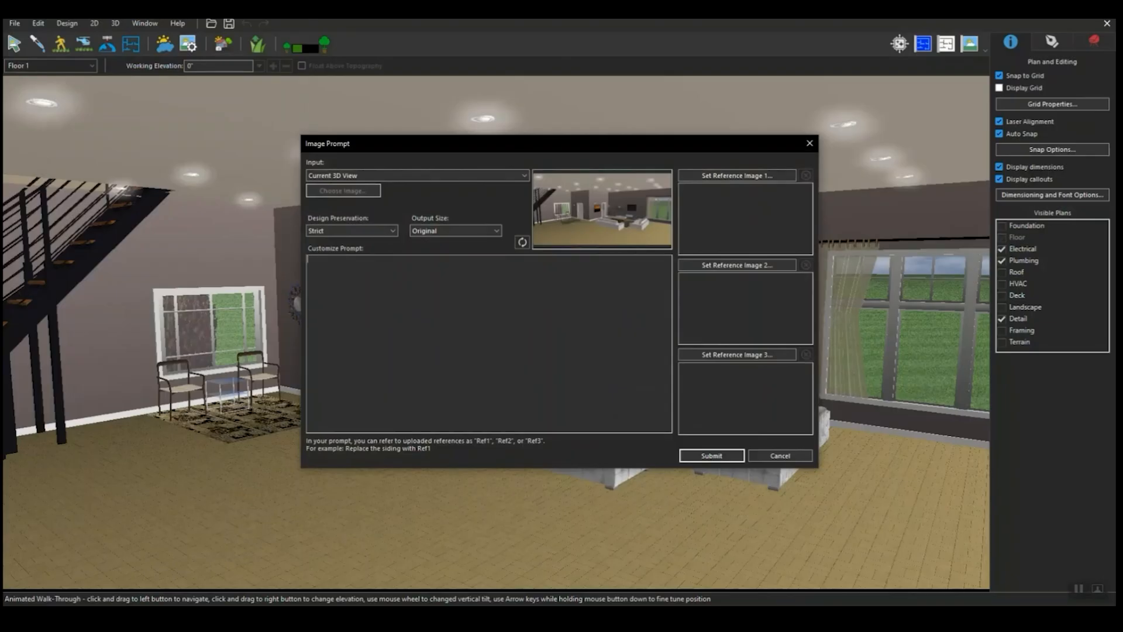
{"action": "type", "text": "Modern luxury living room with light oak flooring, ivory walls, and recessed ceiling lights. Two cream modular sofas facing a sculptural travertine coffee table on a beige-taupe geometric rug. Include a large wall-mounted TV with ambient backlighting in warm white and amber tones above a floating light-oak media console. Replace previous wall artwork with a minimalist abstract painting in muted earth tones. Add a black arc floor lamp with brushed brass interior shade. Show floating staircase with matte-black treads and glass balustrade on the left, wood-framed glass entry door, slim marble console table, and round brass mirror. Large sliding glass doors open to a deck with teak lounge chairs and greenery. Bright natural daylight, refined modern luxury aesthetic with cinematic ambiance."}
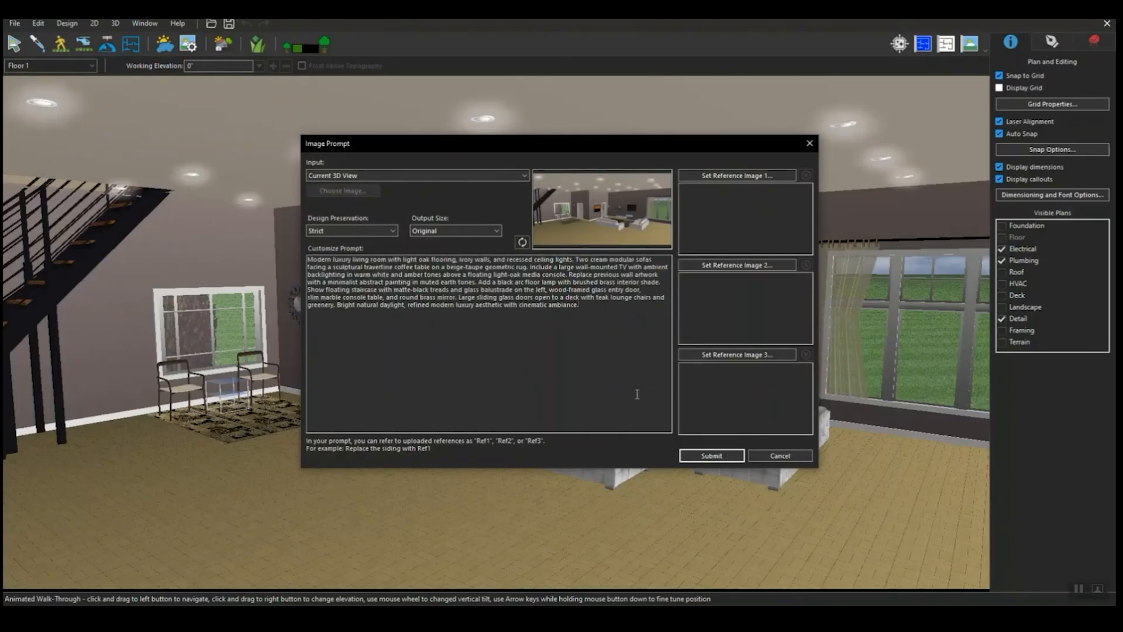
{"action": "left_click", "coordinate": [709, 456]}
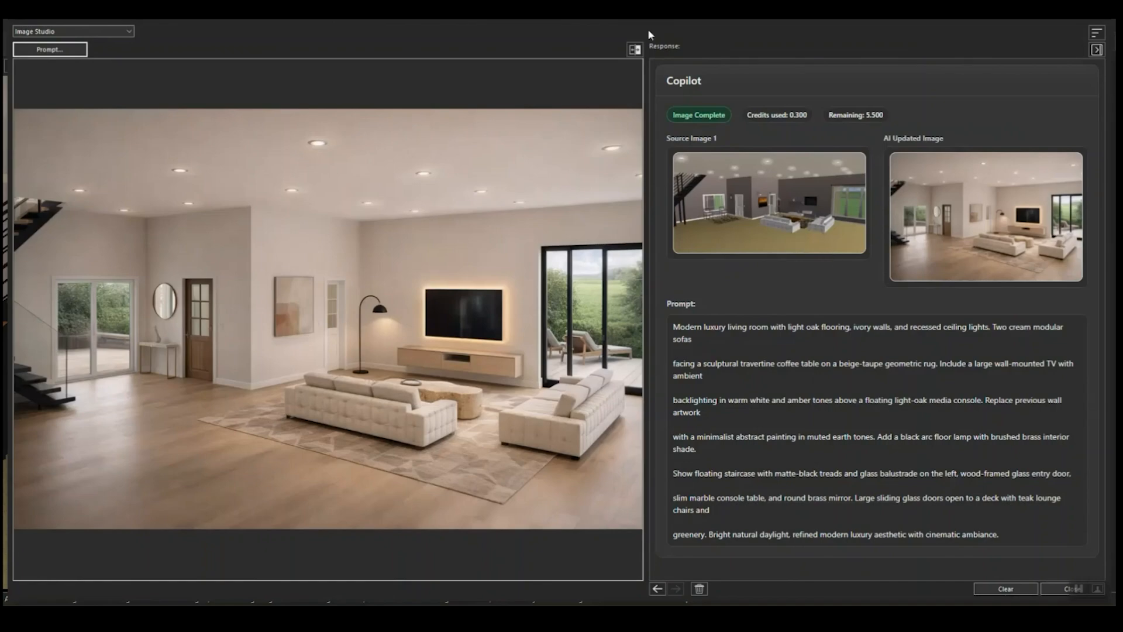
Step: Compare the luxury living-room rendering with its source image
{"action": "left_click", "coordinate": [634, 50]}
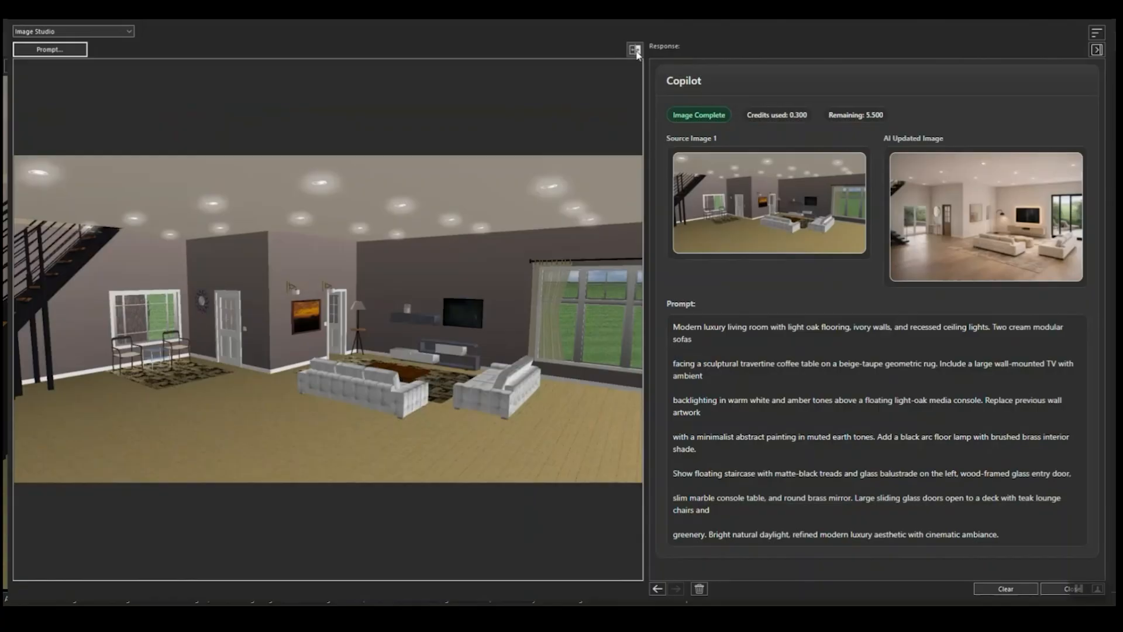
{"action": "left_click", "coordinate": [636, 52]}
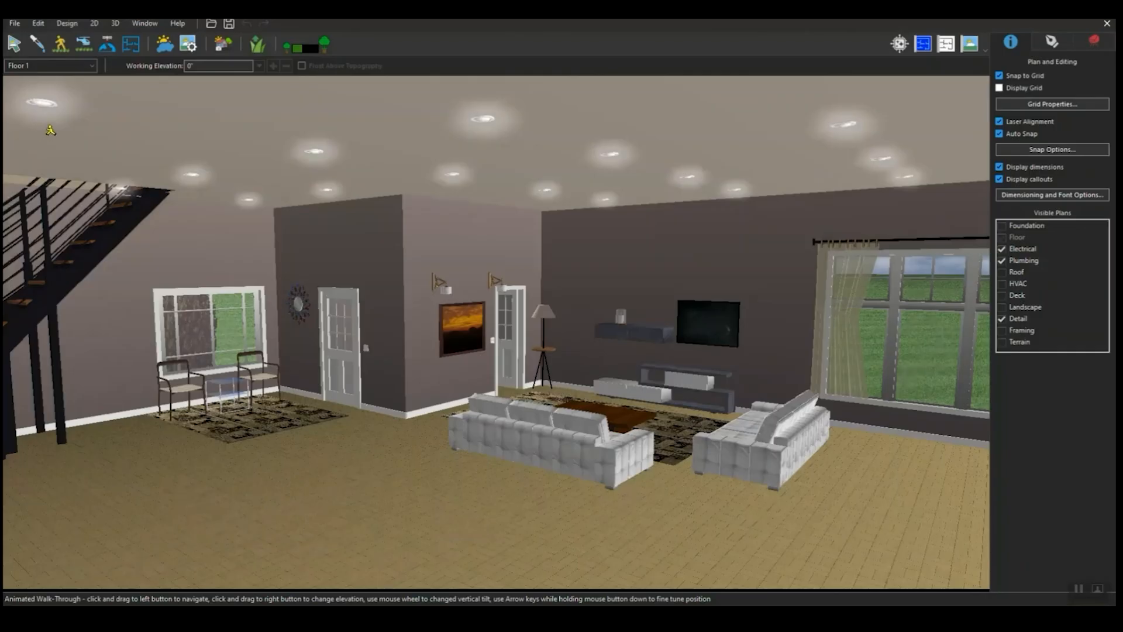
Step: Open the house design with the pool, patio and theatre and show its kitchen in Full 3D View
{"action": "left_click", "coordinate": [15, 23]}
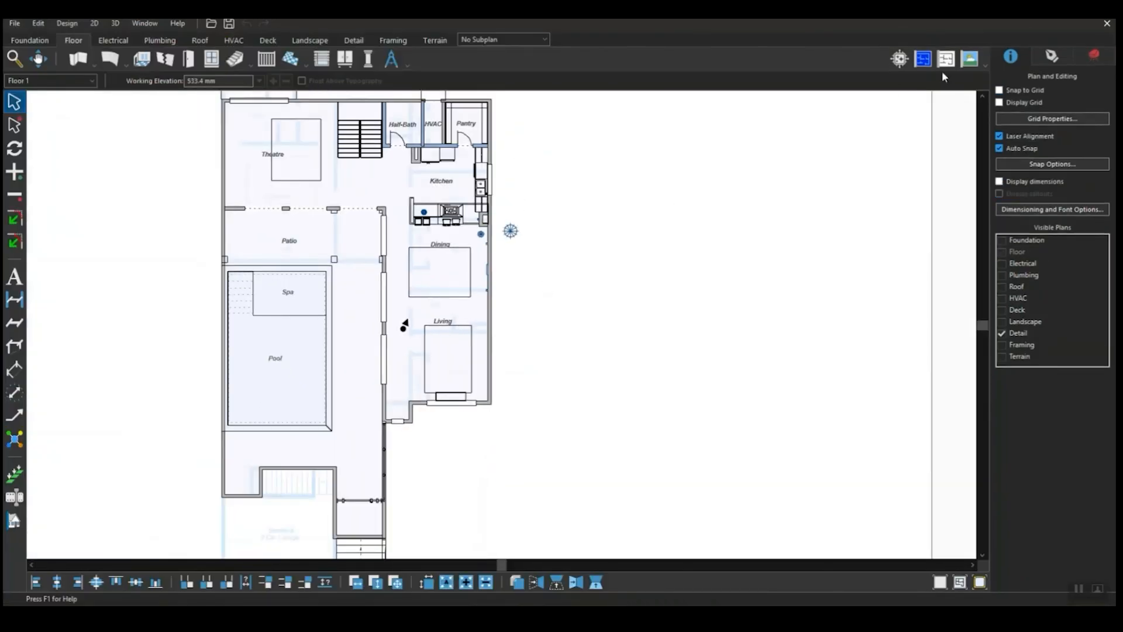
{"action": "left_click", "coordinate": [985, 69]}
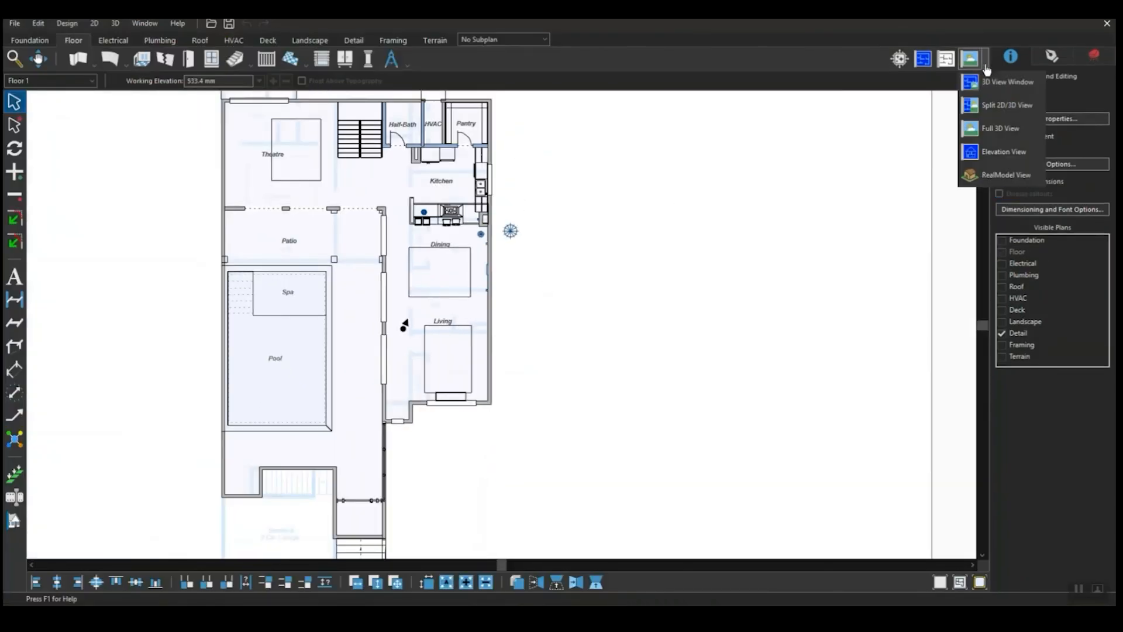
{"action": "left_click", "coordinate": [989, 123]}
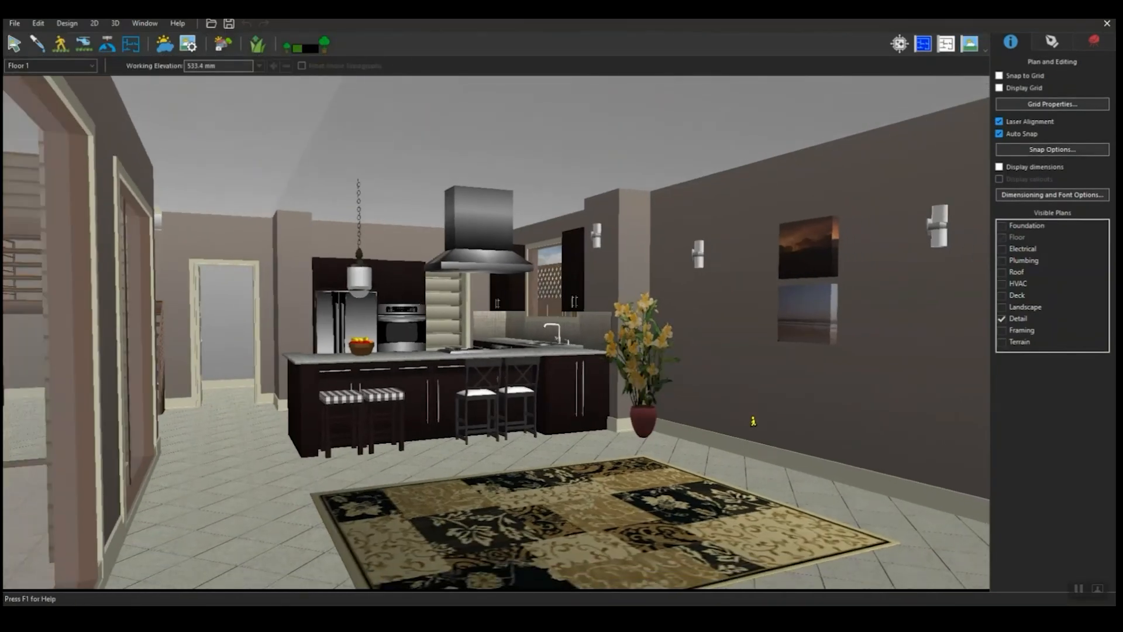
{"action": "left_click_drag", "start_coordinate": [753, 421], "coordinate": [724, 442]}
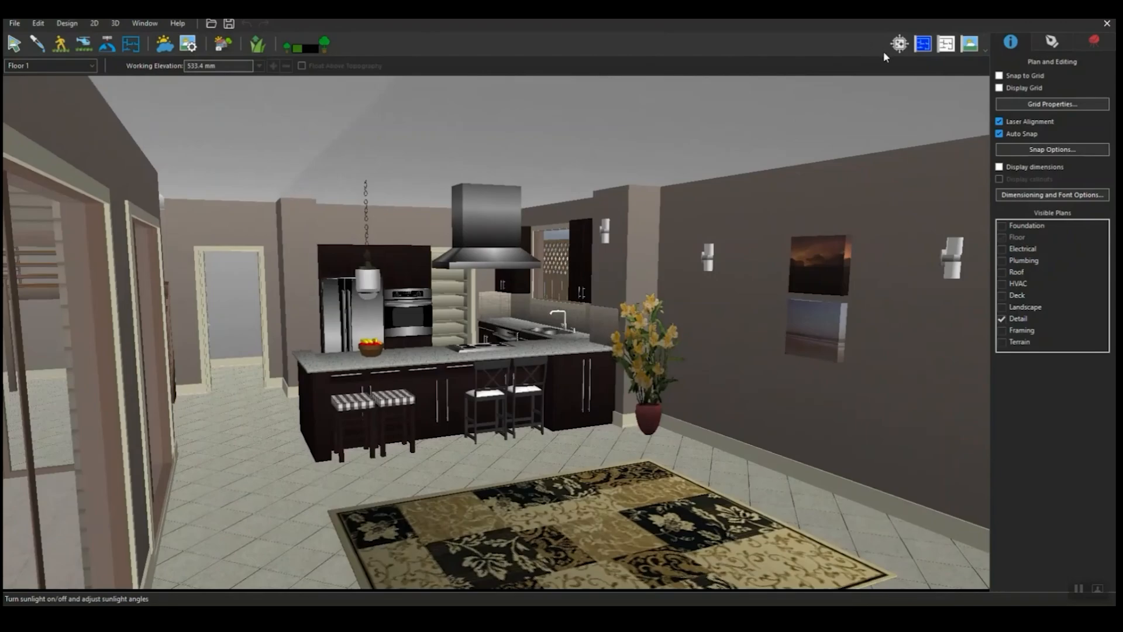
Step: Submit a new Image Studio prompt for a welcoming kitchen with soft white cabinetry, warm oak shelves and a geometric rug, and compare the rendering with its source
{"action": "left_click", "coordinate": [897, 42]}
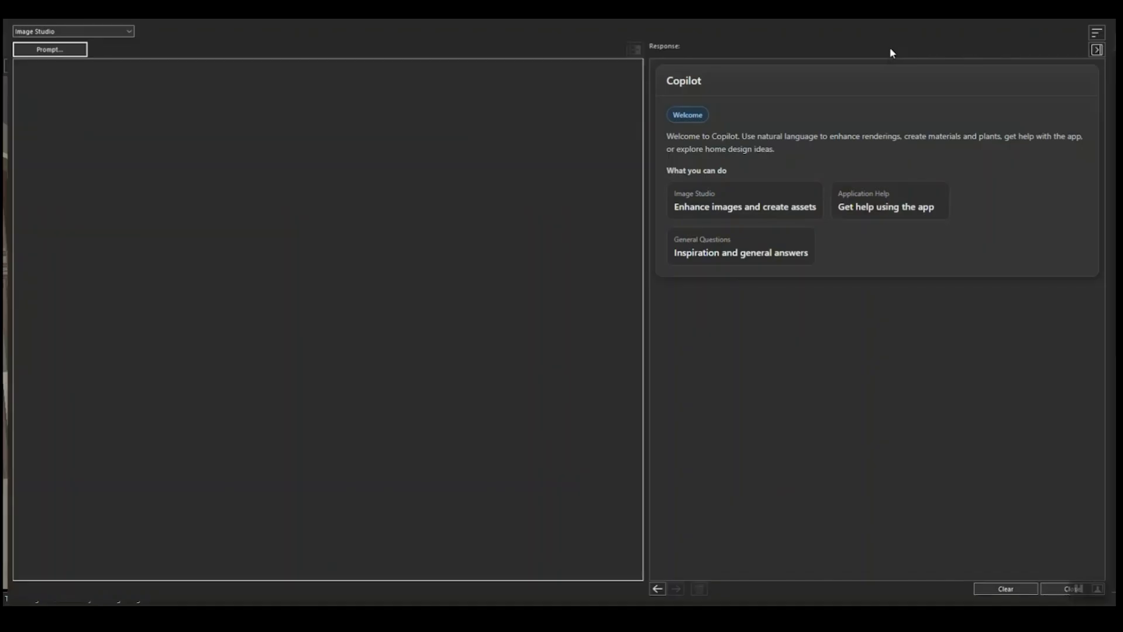
{"action": "left_click", "coordinate": [83, 51]}
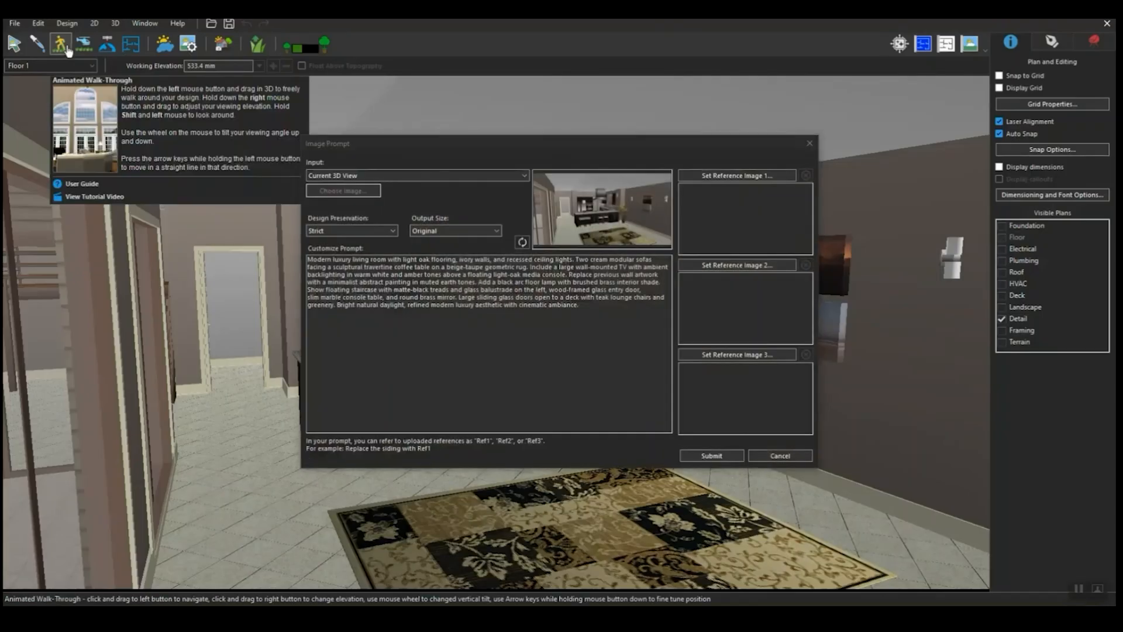
{"action": "left_click", "coordinate": [537, 319]}
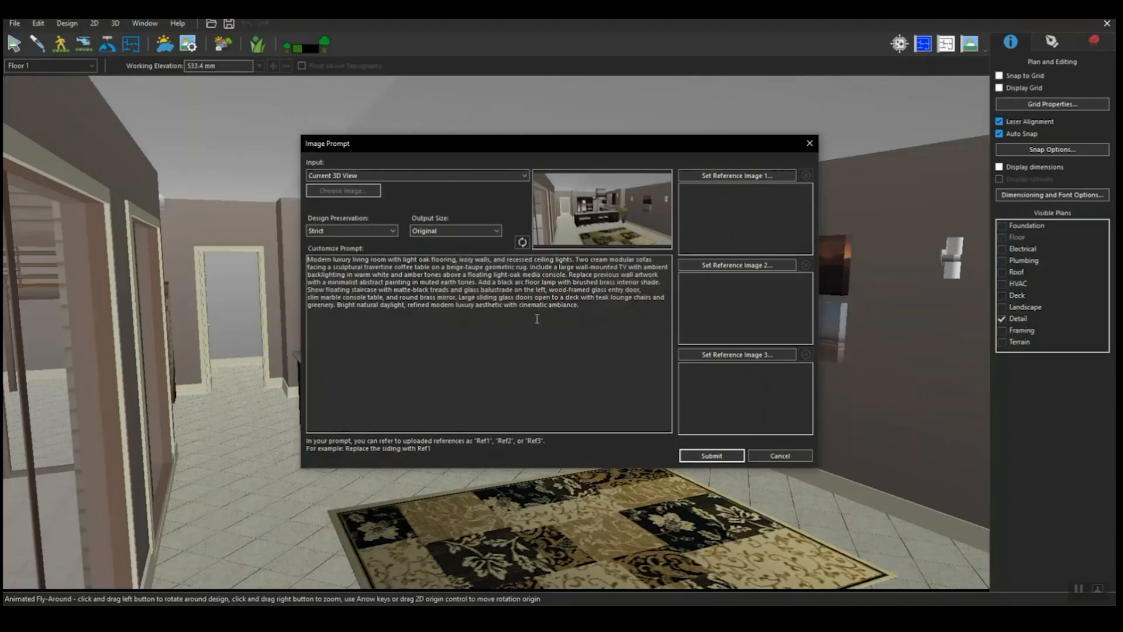
{"action": "key", "text": "ctrl+a"}
{"action": "key", "text": "BackSpace"}
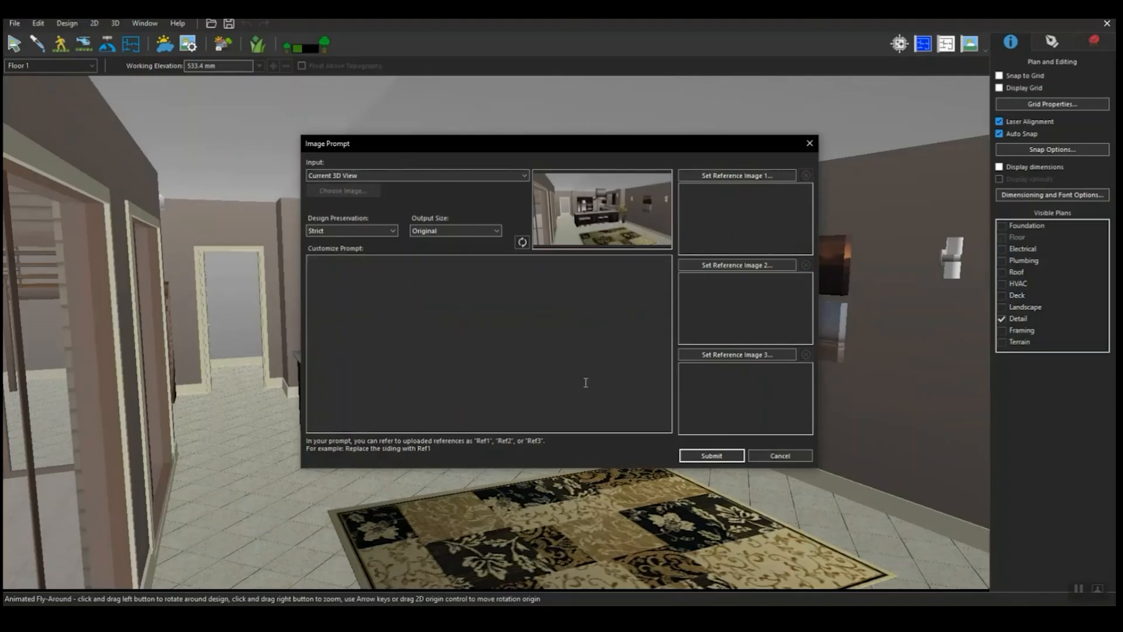
{"action": "type", "text": "Design a welcoming kitchen with soft white cabinetry, warm oak shelves, large windows, and gentle pendant lighting that creates an airy, family-friendly atmosphere. Replace the carpet with a modern one, A geometric-patterned rug in soft, neutral tones, featuring interlocking diamond shapes with subtle line accents. The texture is flat-woven and minimal, giving a clean, modern look. Colors stay within a muted beige-gray palette that blends naturally with bright cabinetry and tiled flooring. The rug sits centered in front of the kitchen island, adding gentle structure and visual warmth without dominating the space. and also change the plant with a bigger green plant. Update the wall painting with a Monet-like painting, and the left door, which appears to be open, should show outdoor greenery."}
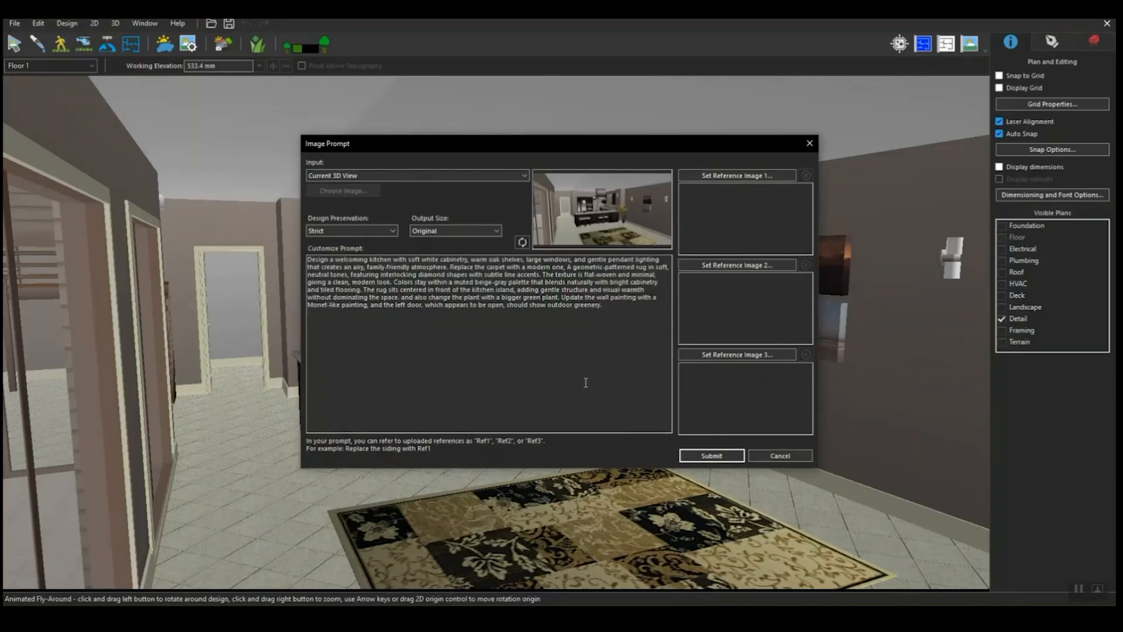
{"action": "left_click", "coordinate": [713, 457]}
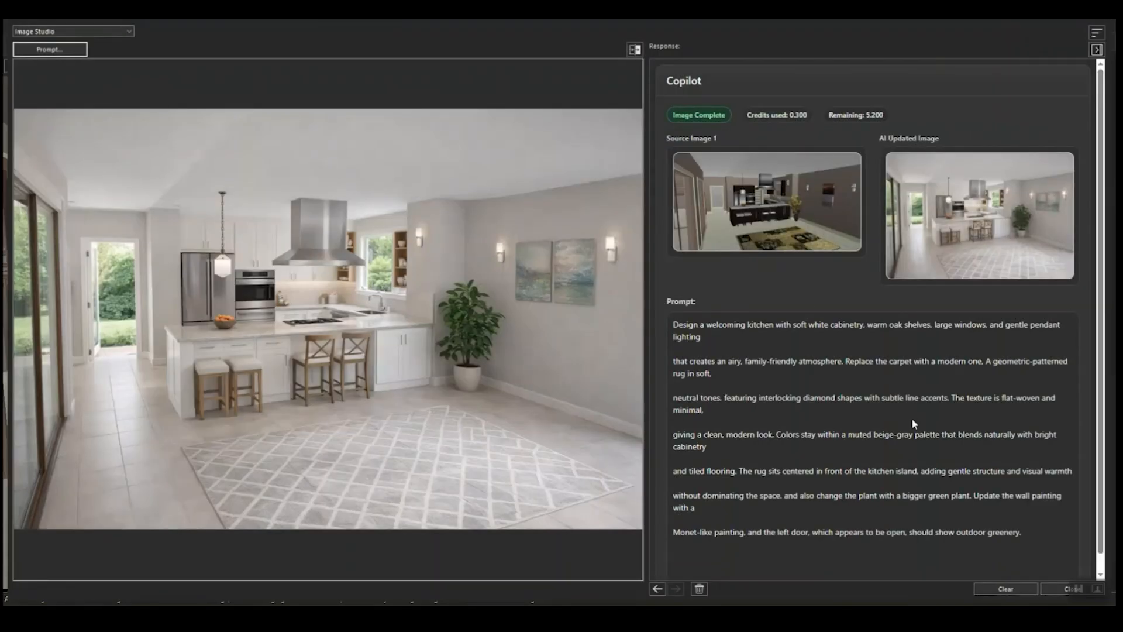
{"action": "left_click", "coordinate": [636, 50]}
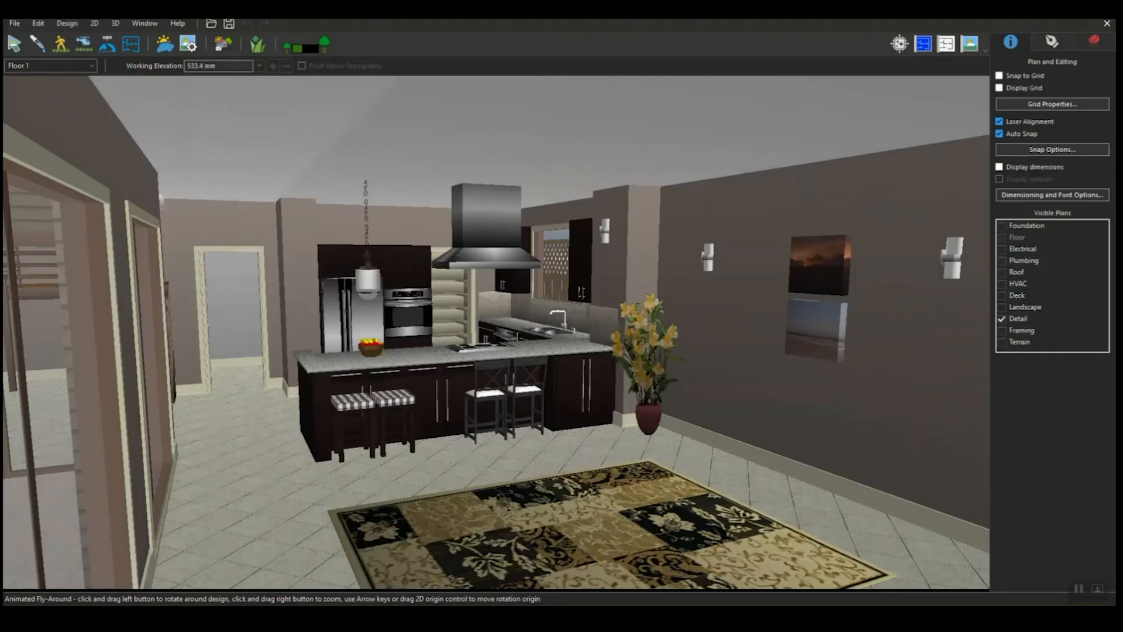
Step: Open the bathroom design with the double vanity and glass shower and show it in Full 3D View
{"action": "left_click", "coordinate": [15, 23]}
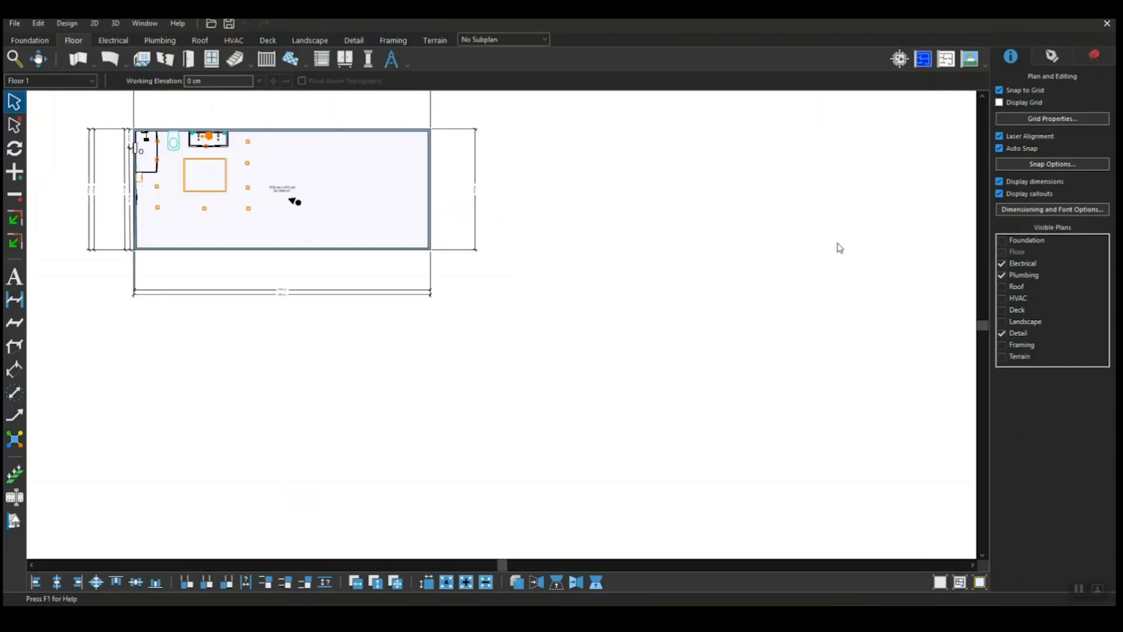
{"action": "left_click", "coordinate": [986, 66]}
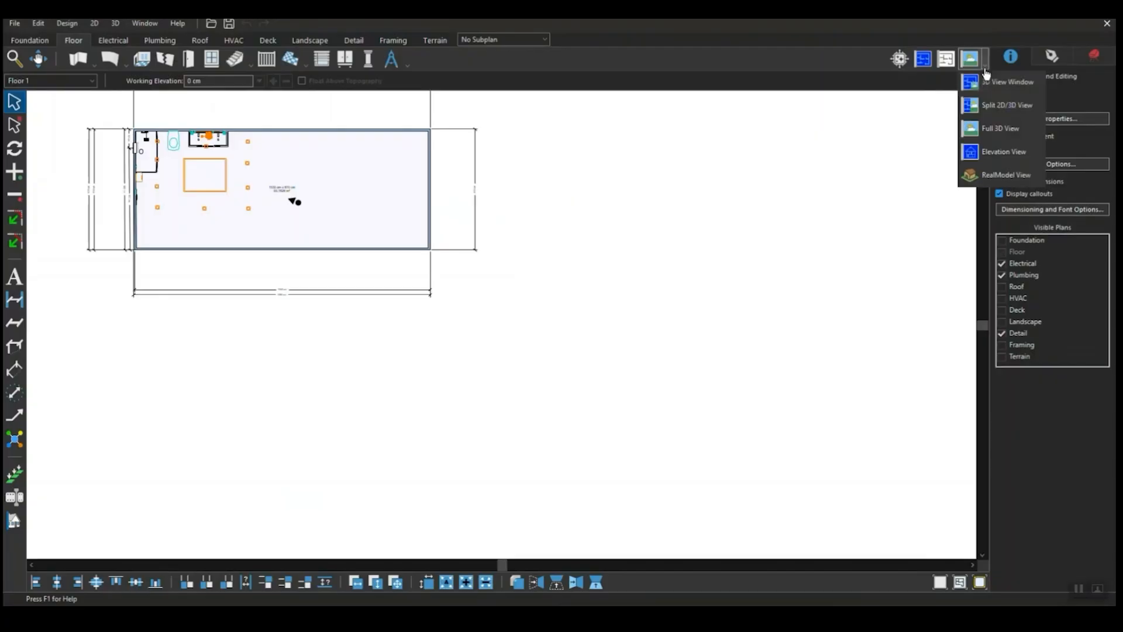
{"action": "left_click", "coordinate": [1000, 128]}
Step: Replace the Image Studio prompt with one for matte white surfaces, pale oak accents, a floating vanity, oversized mirrors and a modern bathtub, and submit it
{"action": "left_click", "coordinate": [904, 50]}
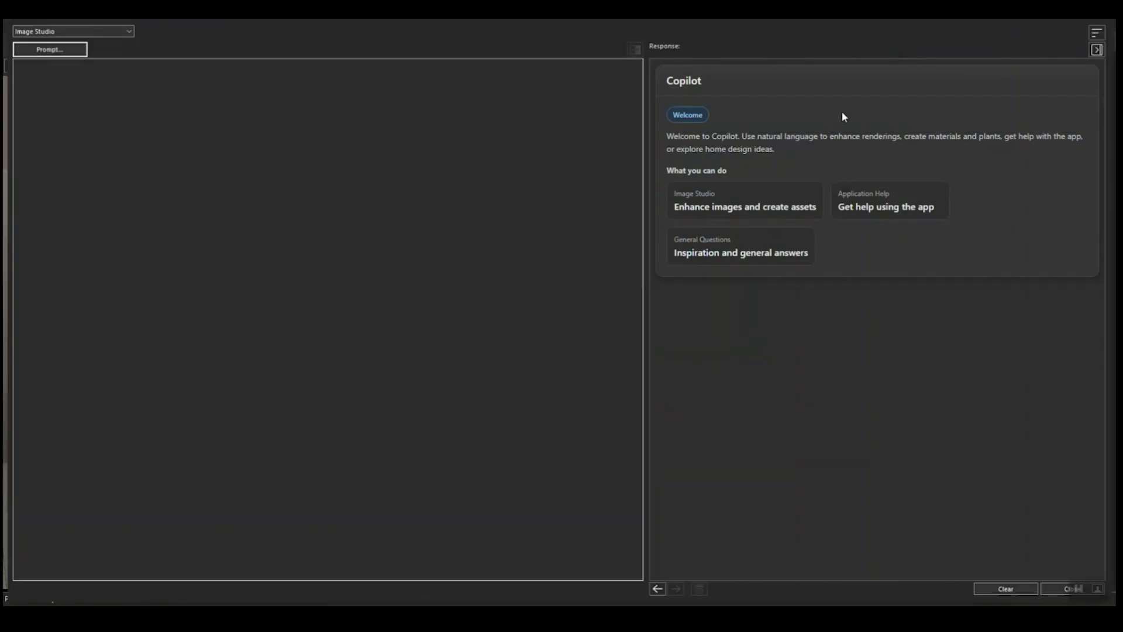
{"action": "left_click", "coordinate": [82, 51]}
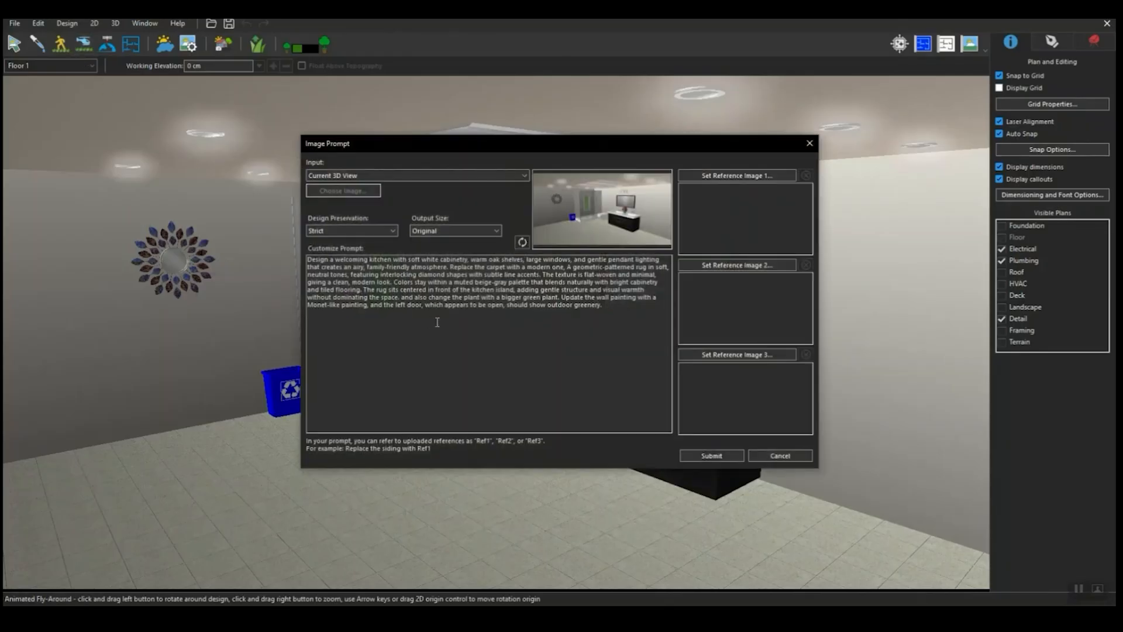
{"action": "key", "text": "ctrl+a"}
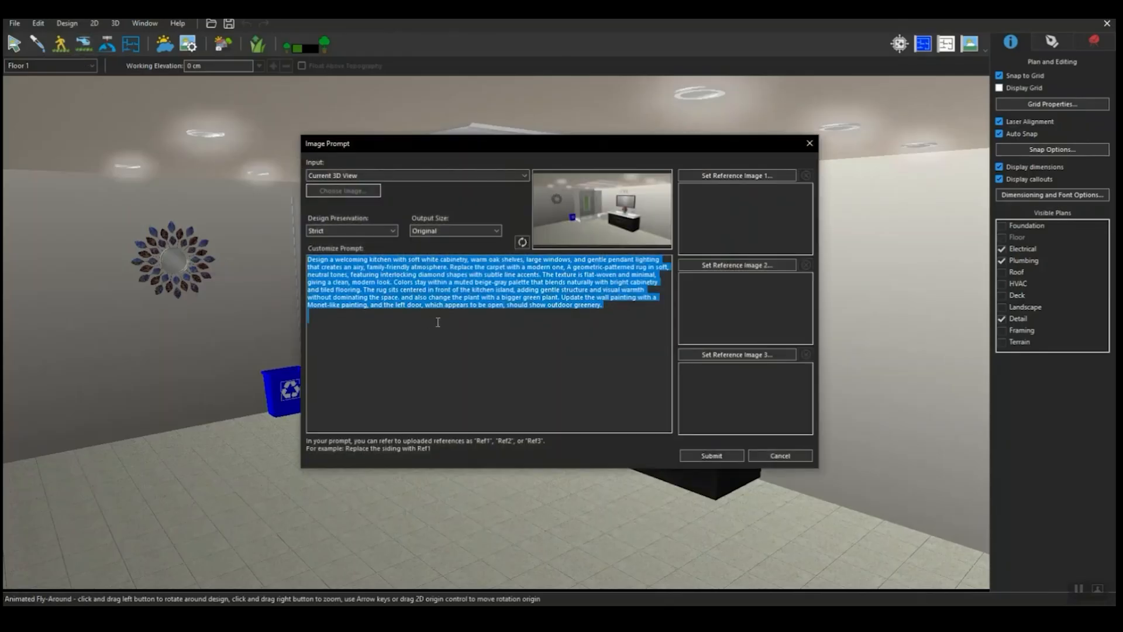
{"action": "key", "text": "BackSpace"}
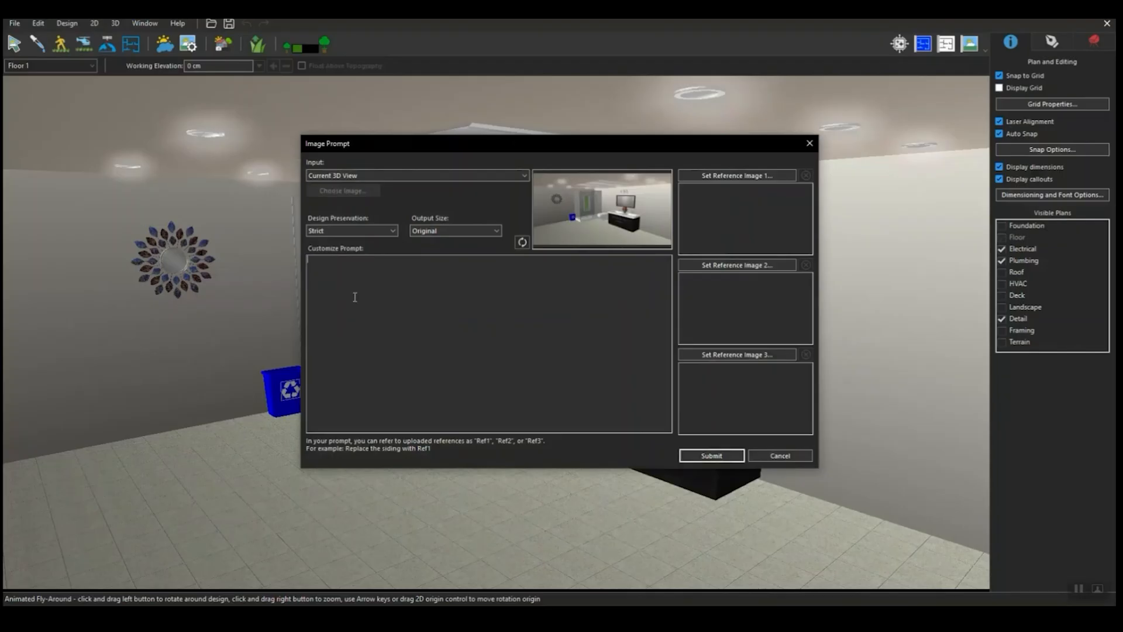
{"action": "type", "text": "Redesign the space with matte white surfaces, pale oak accents, a floating vanity, and oversized mirrors that brighten the room with gentle, natural light and add modern bathtub here in place of blue dustbin, change the dustbin position, place it at right side and replace it with modern dustbin."}
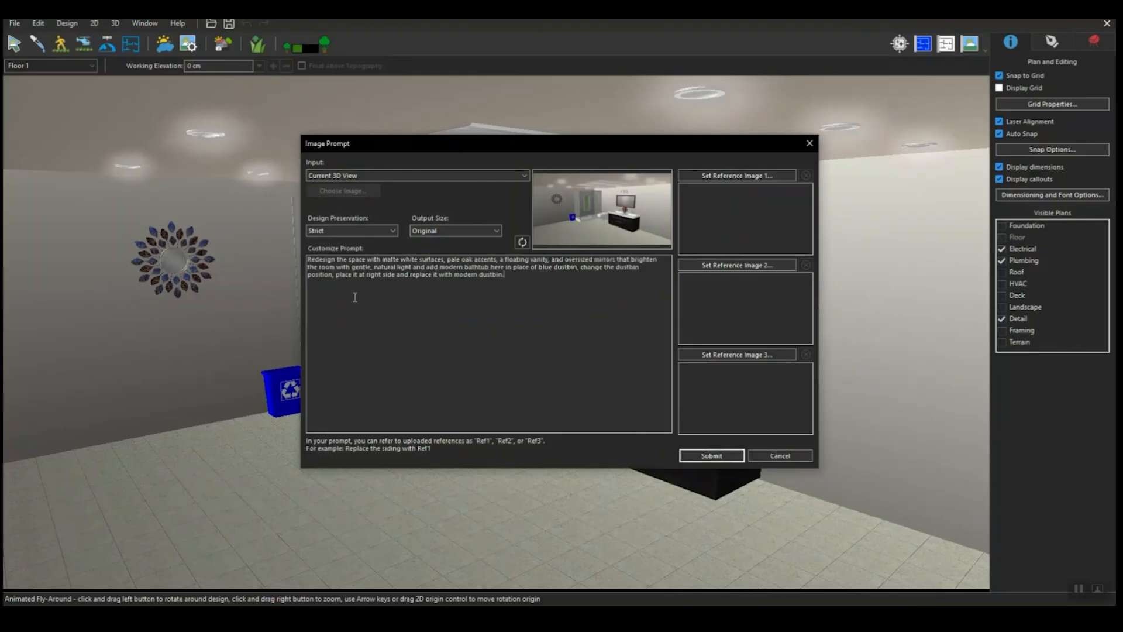
{"action": "left_click", "coordinate": [730, 461]}
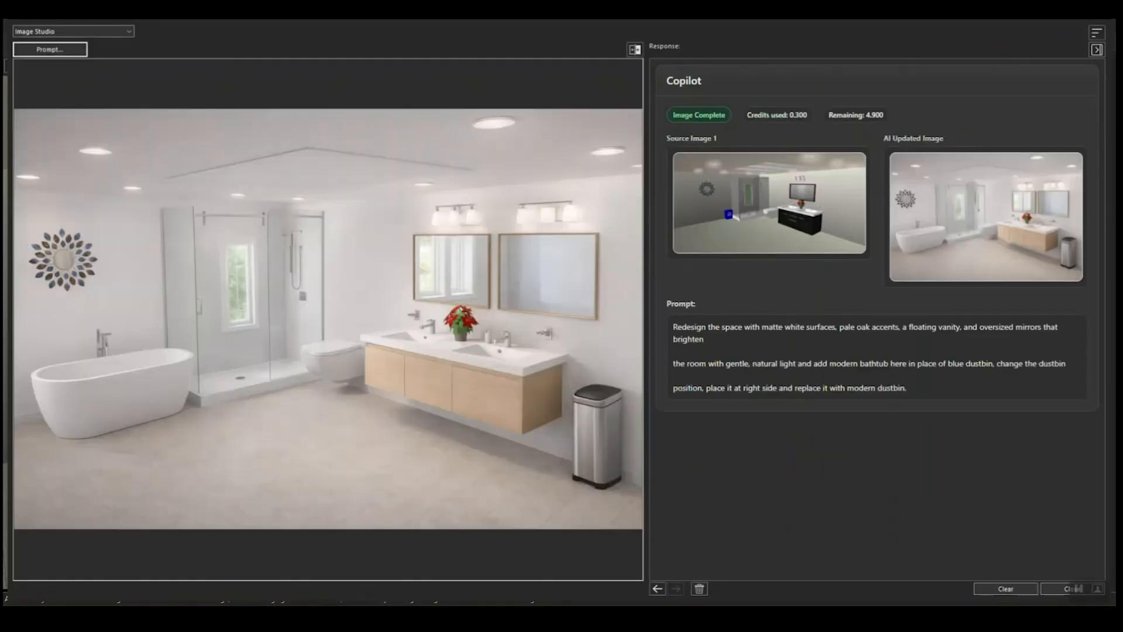
Step: Compare the redesigned bathroom rendering with its source image and close Copilot
{"action": "left_click", "coordinate": [632, 51]}
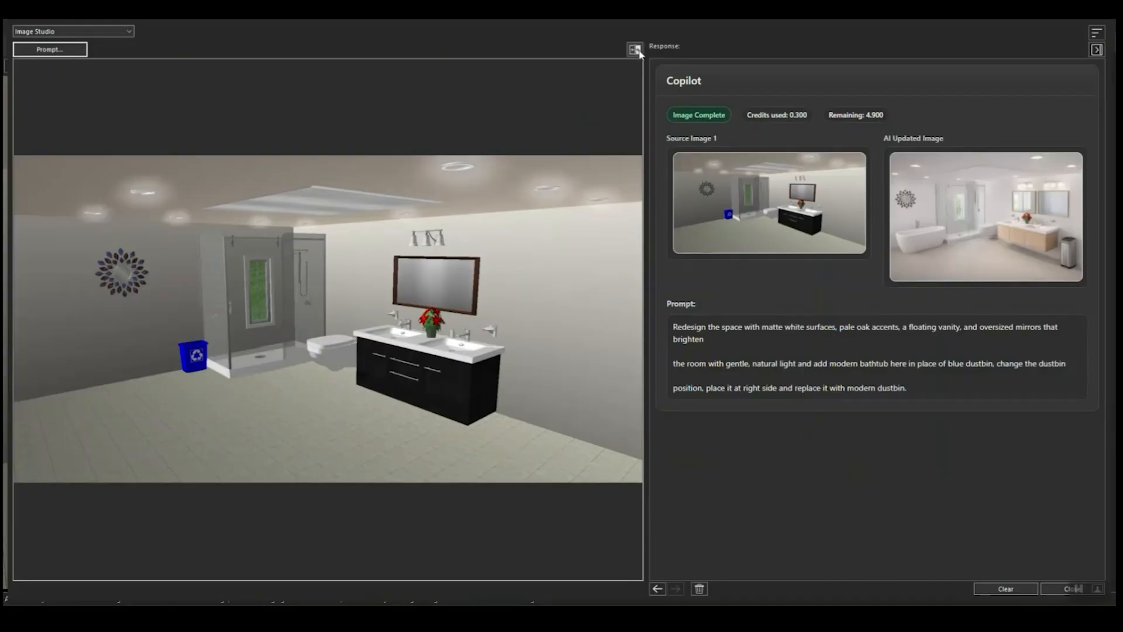
{"action": "left_click", "coordinate": [638, 52]}
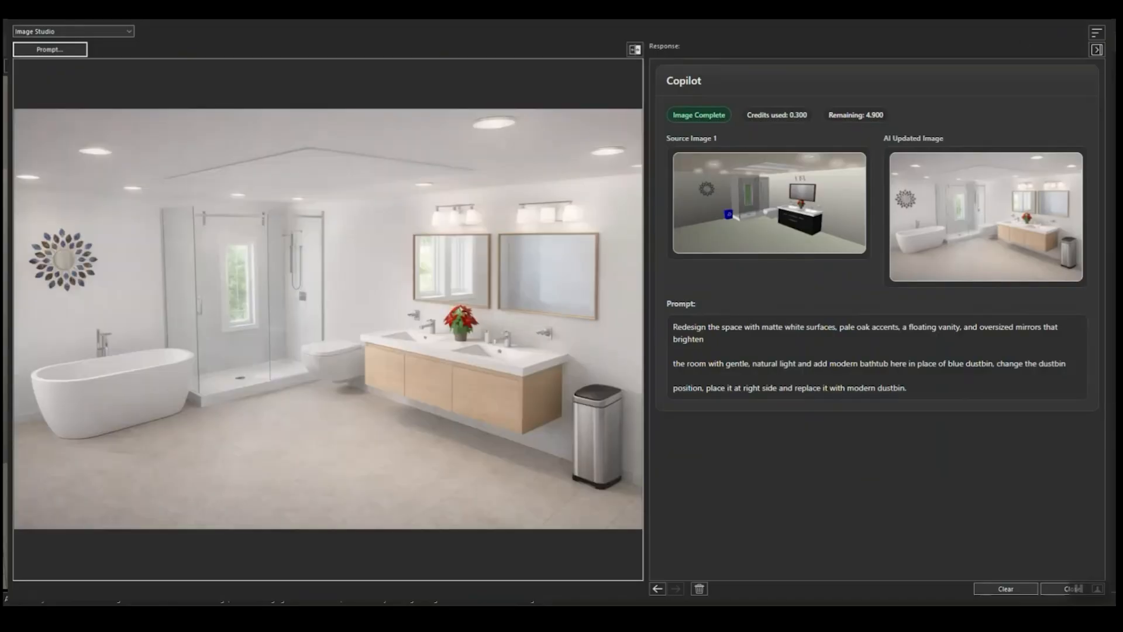
{"action": "left_click", "coordinate": [1074, 588]}
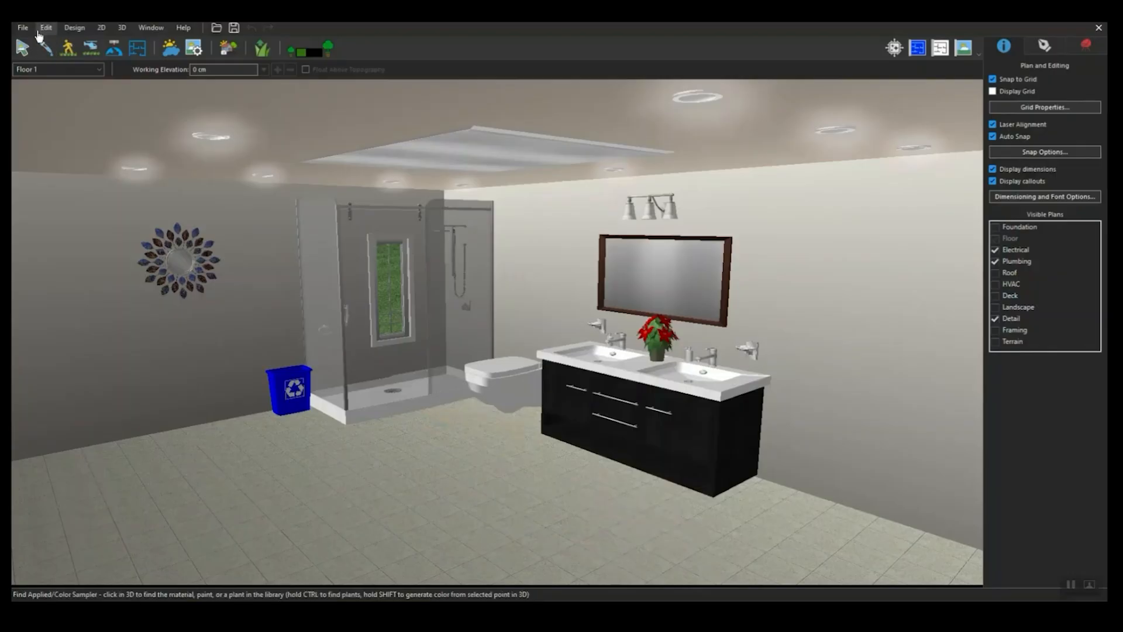
Step: Open the stone house design with the garage, deck and front flower bed and show it in Full 3D View
{"action": "left_click", "coordinate": [23, 27]}
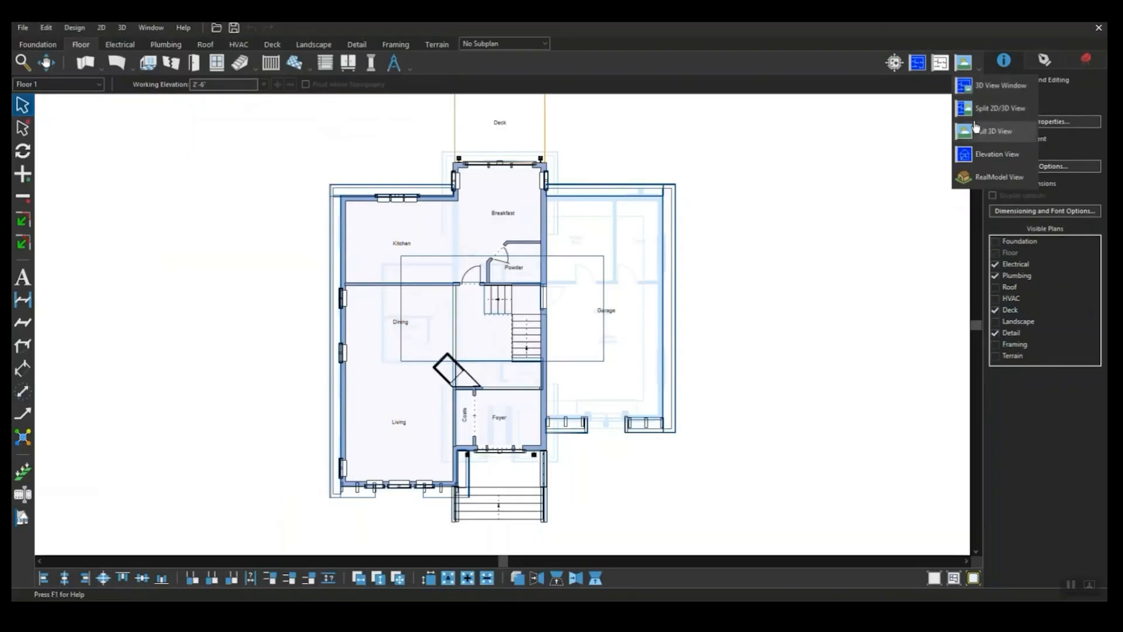
{"action": "left_click", "coordinate": [976, 134]}
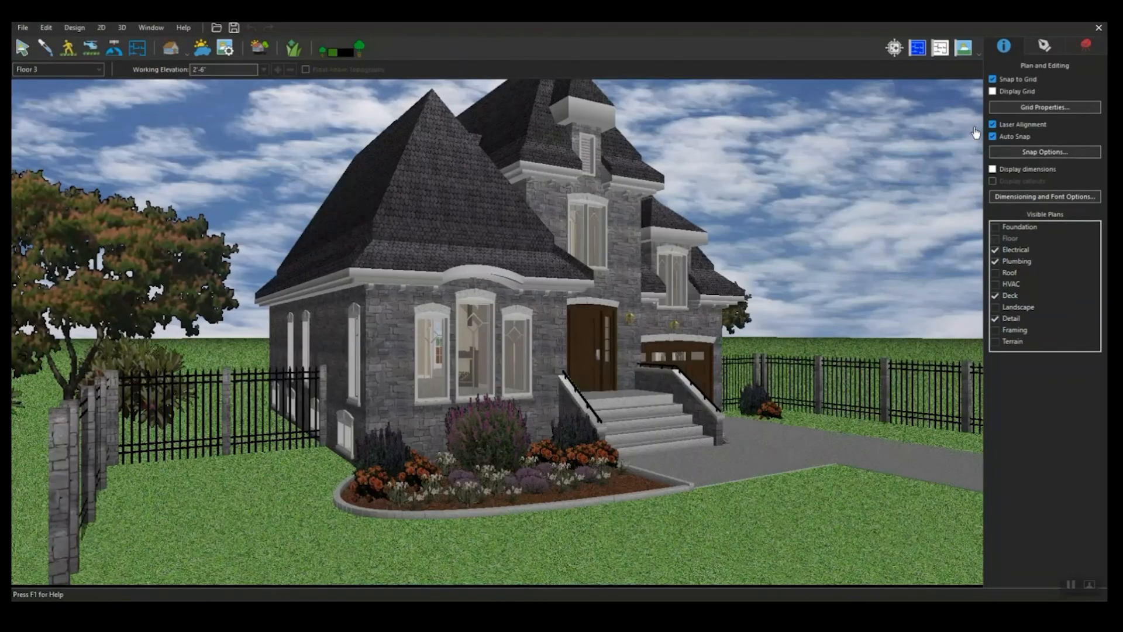
Step: Submit an Image Studio prompt turning the stone house into a contemporary residence with lush garden beds, and compare the rendering with its source
{"action": "left_click", "coordinate": [894, 48]}
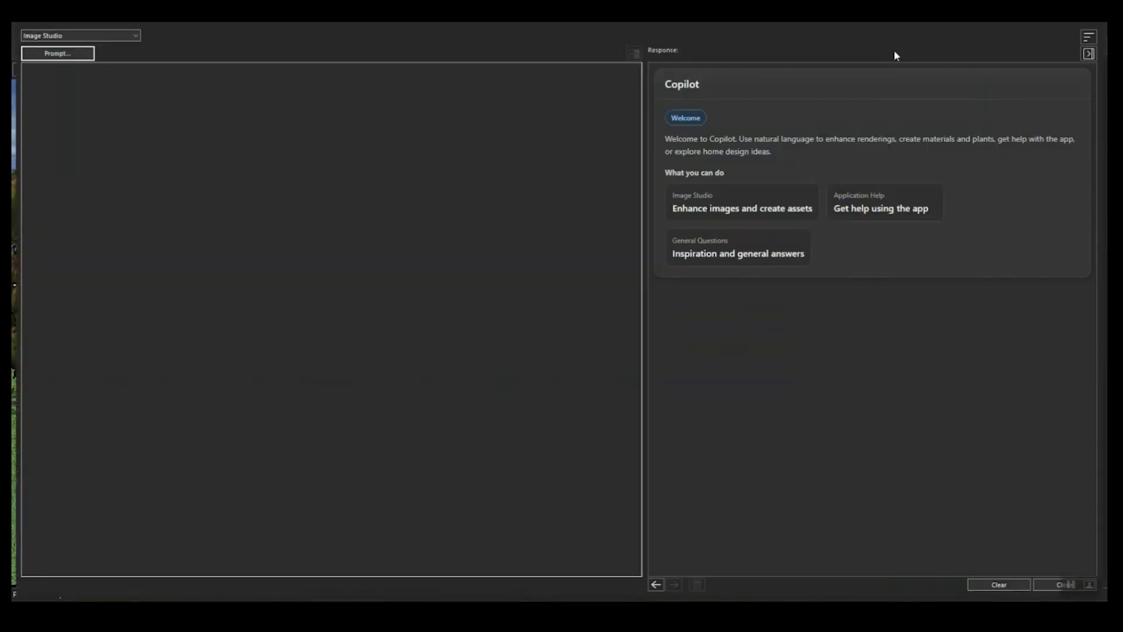
{"action": "left_click", "coordinate": [78, 54]}
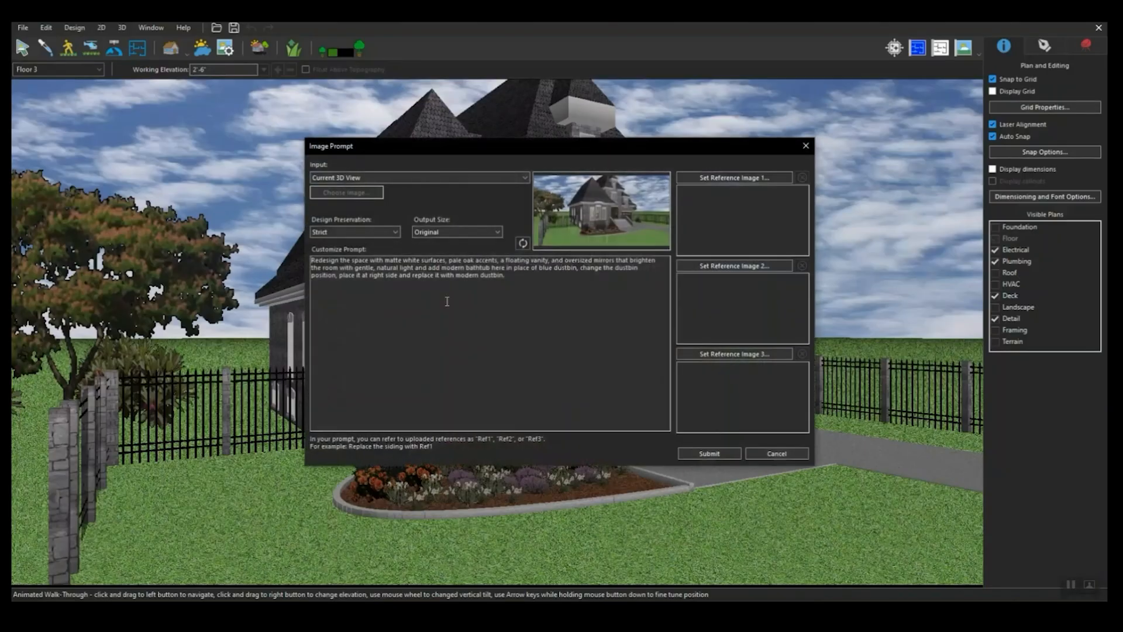
{"action": "key", "text": "ctrl+a"}
{"action": "key", "text": "BackSpace"}
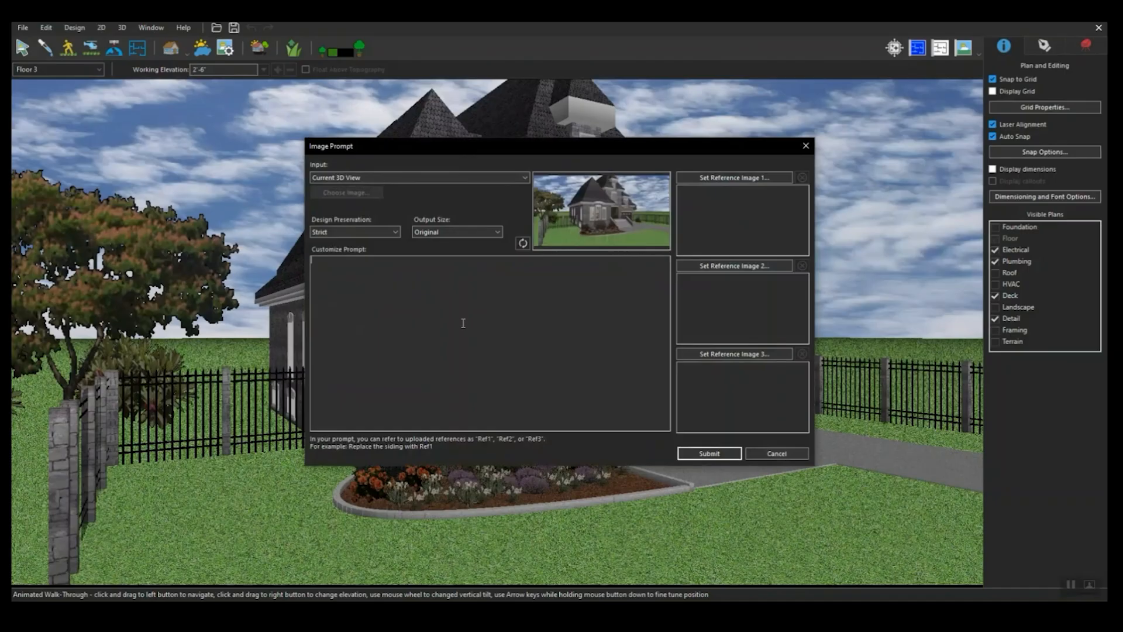
{"action": "type", "text": "Transform this stone house into a contemporary, inviting residence surrounded by lush, beautifully designed garden beds. Modernize the exterior with soft neutral tones - warm gray stone, smooth white plaster, and elegant black accents for trim and railings. Replace the roof with sleek dark tiles and update the garage door to a minimalist horizontal-panel design in matte charcoal. Add a stylish black metal fence with clean lines and subtle lighting along the pathway. Create vibrant, layered garden beds around the home with lavender, ornamental grasses, wild herbs, and seasonal flowers in harmonious color palettes - purple, white, and soft orange. Include small decorative stones and natural edging for a polished look. Add cozy outdoor lighting, a few lanterns, and a welcoming atmosphere. Place a friendly dog near the entrance and a modern car parked in front of the garage. The overall composition should feel warm, modern, and livable - a place you'd love to come home to. Use soft evening light, realistic reflections in windows, and a balanced mix of greenery and architecture."}
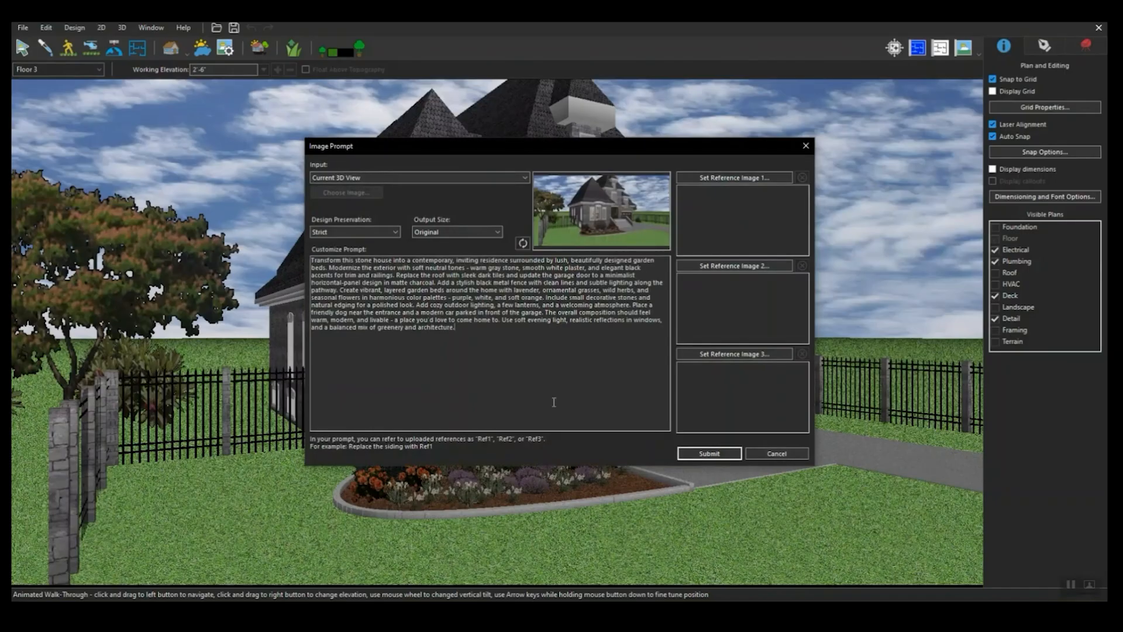
{"action": "left_click", "coordinate": [702, 453]}
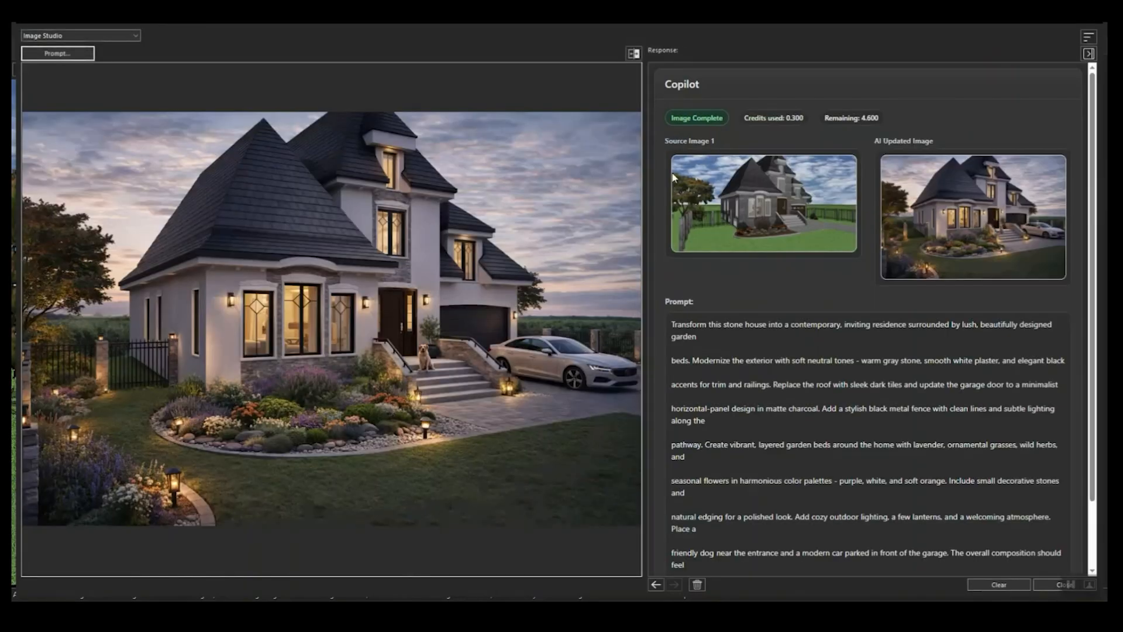
{"action": "left_click", "coordinate": [633, 54]}
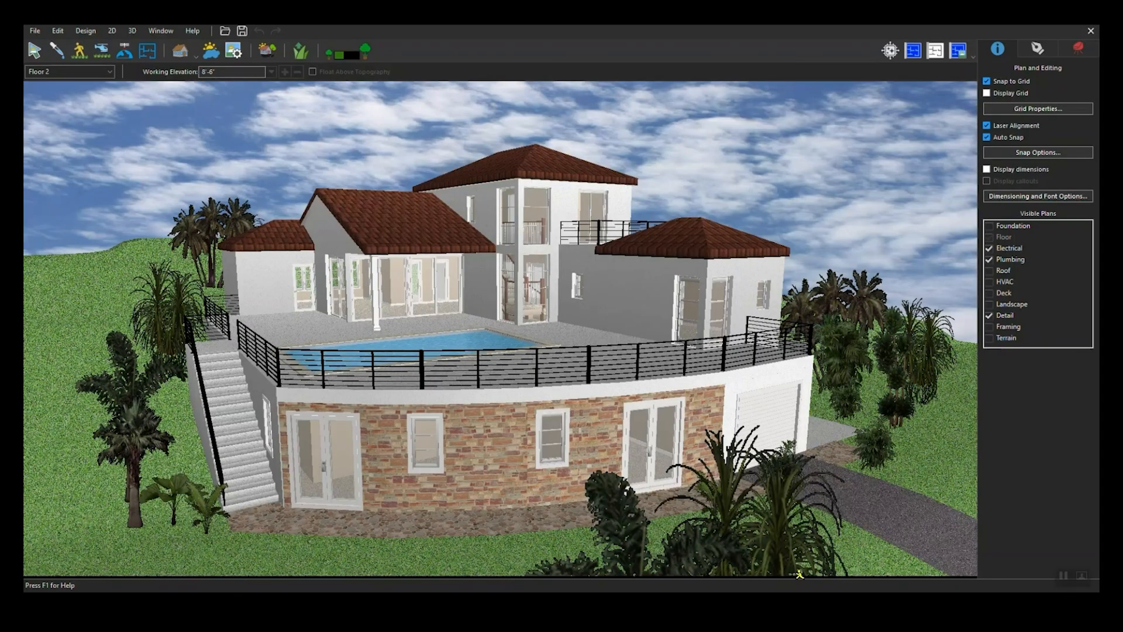
Step: Open an Image Studio prompt for the hillside pool villa and try Last Source Image, followed by Last Copilot Image, as its input
{"action": "left_click", "coordinate": [889, 51]}
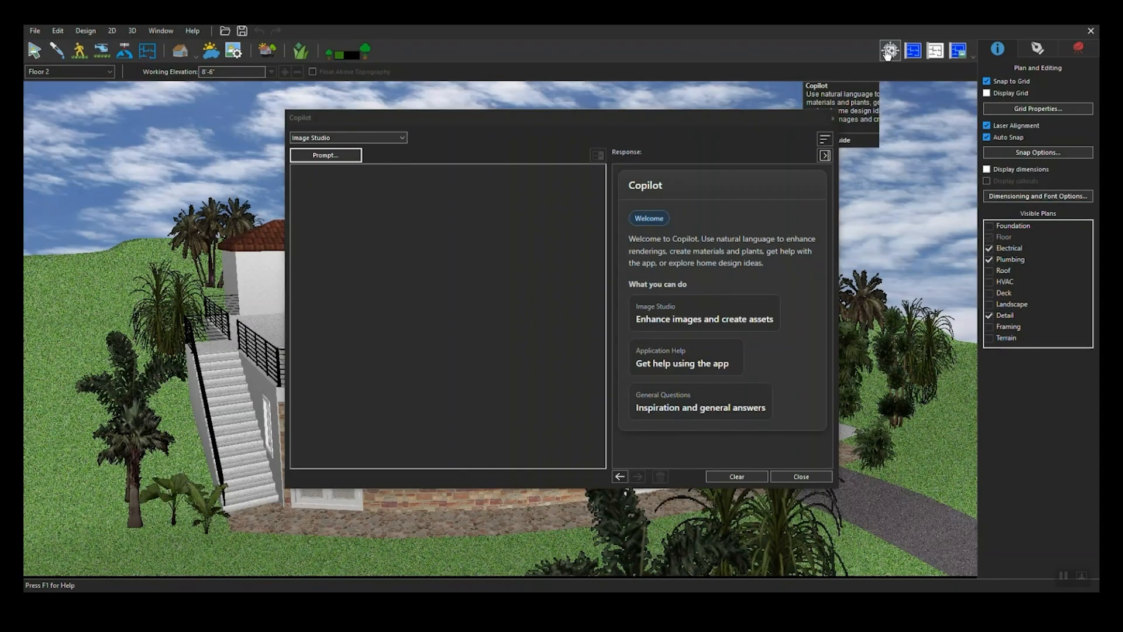
{"action": "left_click", "coordinate": [341, 156]}
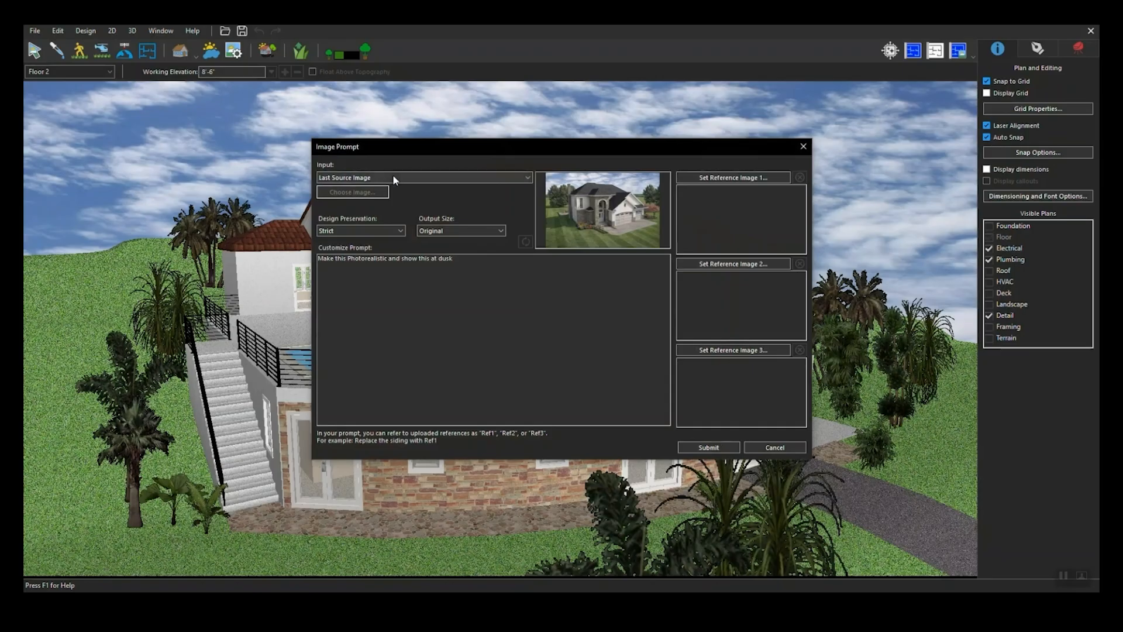
{"action": "left_click", "coordinate": [394, 177]}
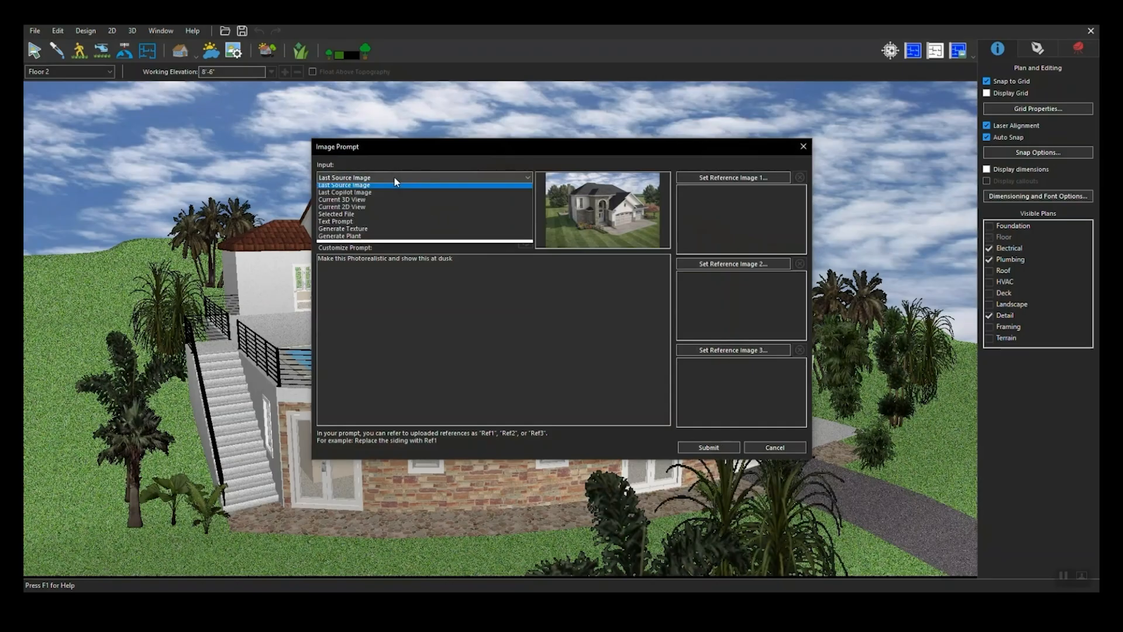
{"action": "left_click", "coordinate": [349, 188]}
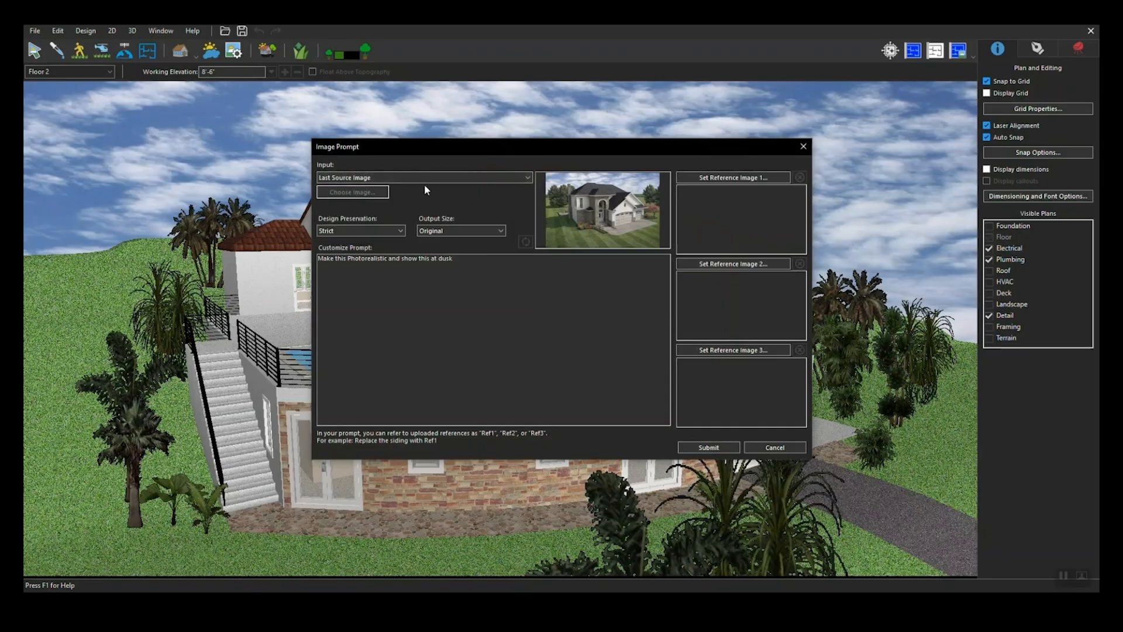
{"action": "left_click", "coordinate": [418, 177]}
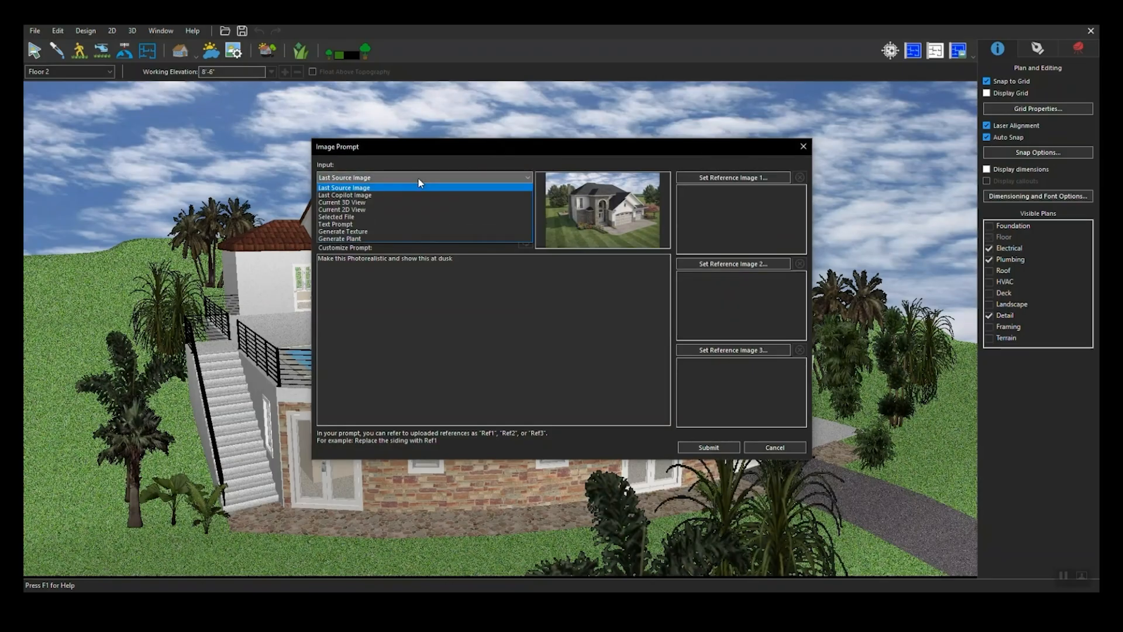
{"action": "left_click", "coordinate": [363, 195]}
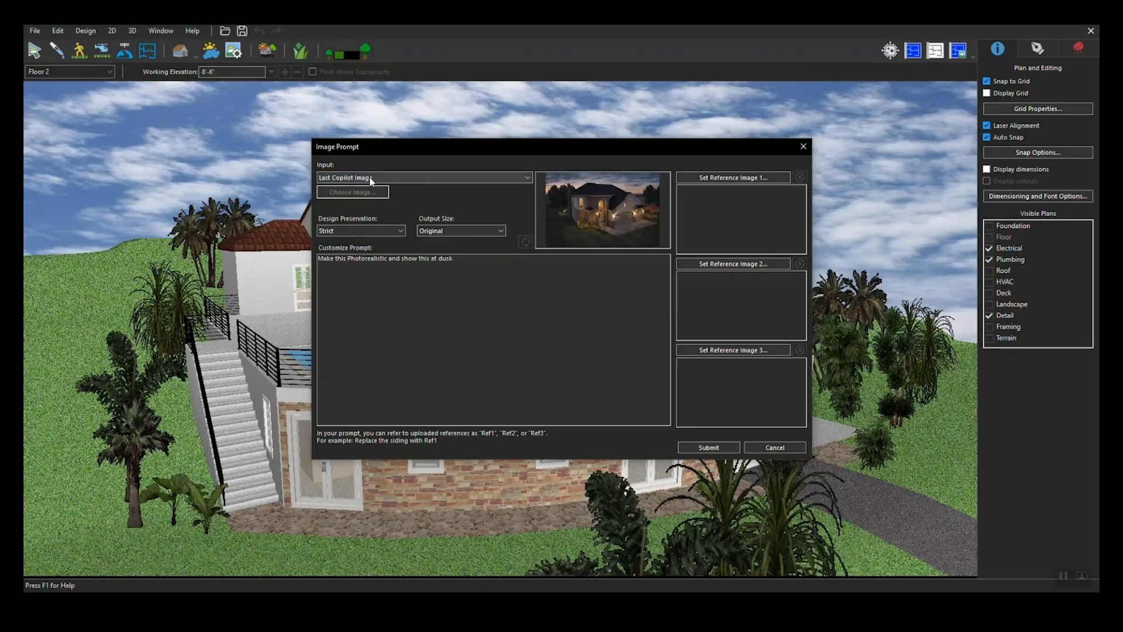
Step: Switch the image prompt's input to Current 3D View and after that to Current 2D View to preview each source
{"action": "left_click", "coordinate": [370, 177]}
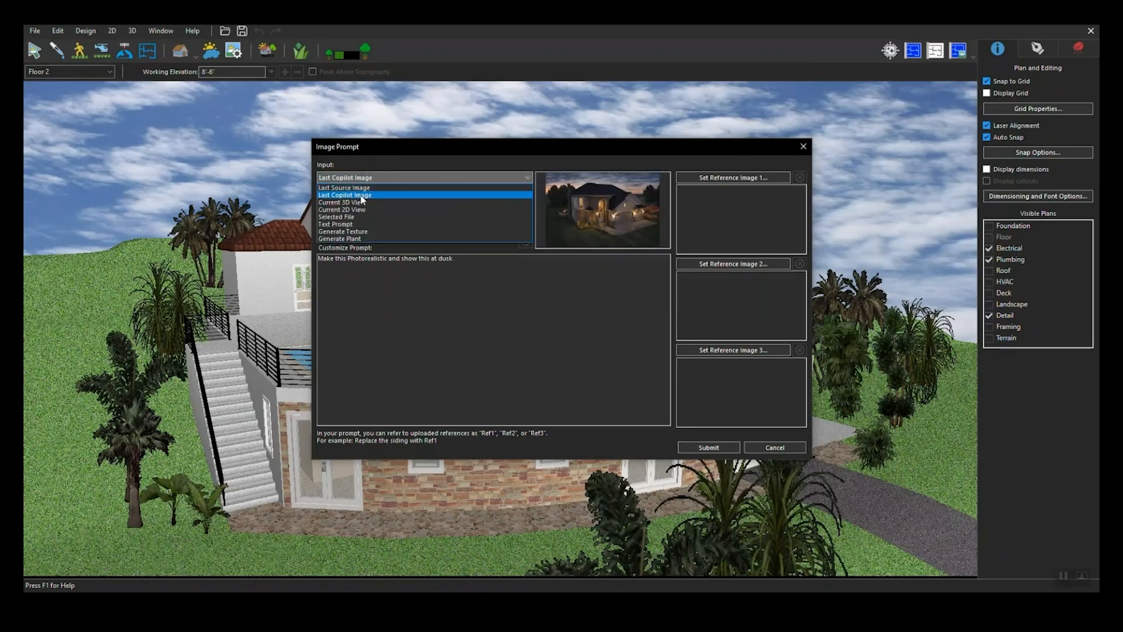
{"action": "left_click", "coordinate": [360, 202]}
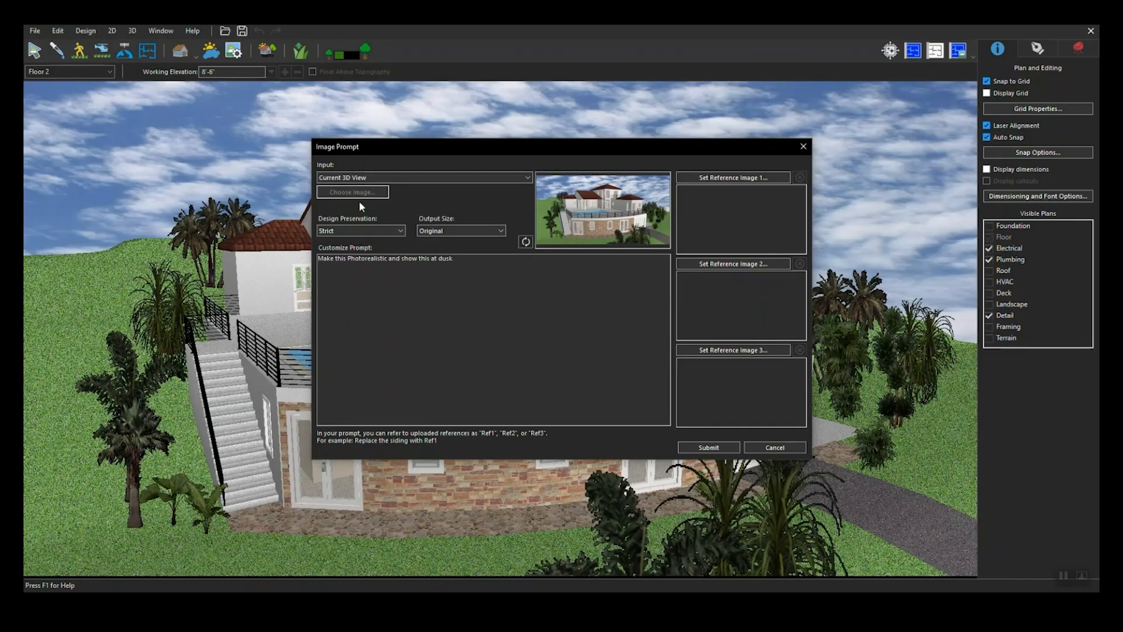
{"action": "left_click", "coordinate": [371, 177]}
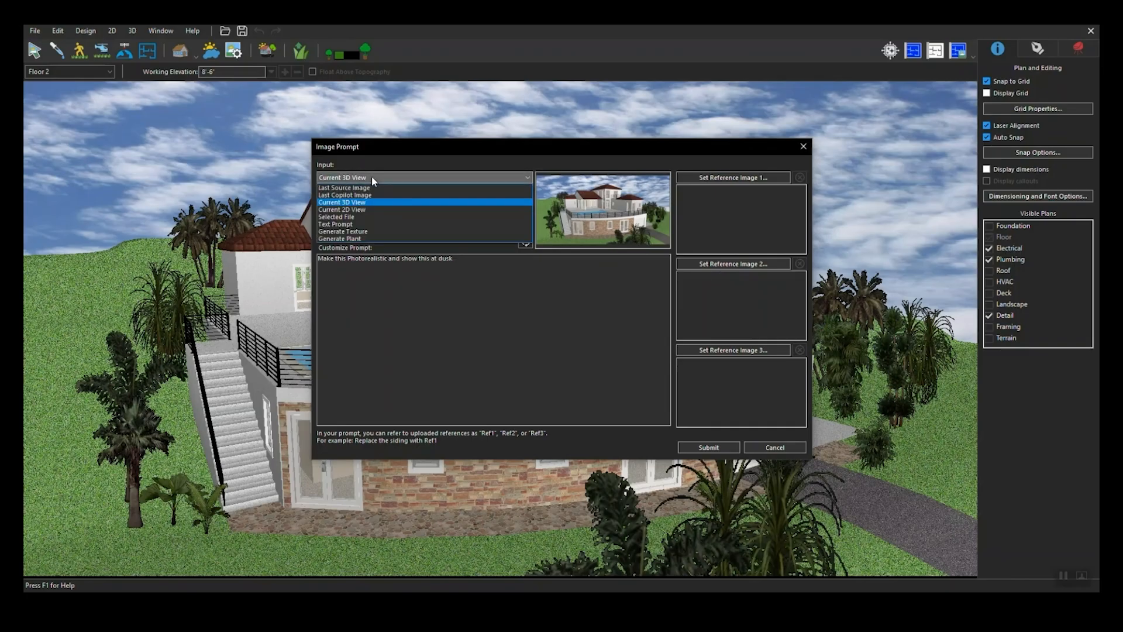
{"action": "left_click", "coordinate": [353, 210]}
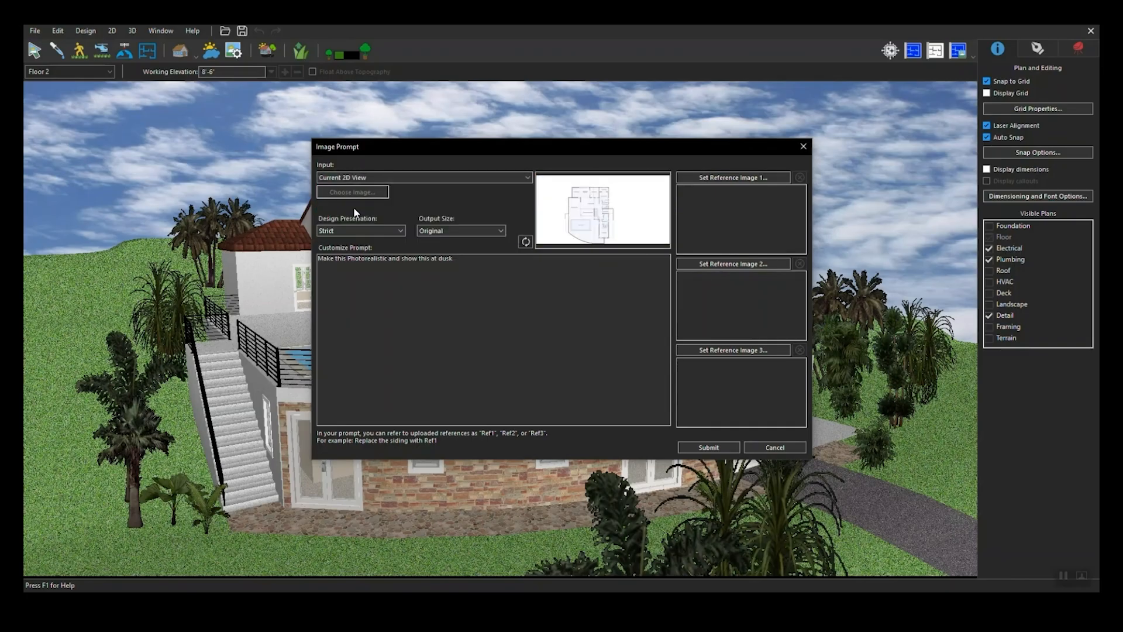
Step: Set the image prompt's input to Selected File and load the image house new 1
{"action": "left_click", "coordinate": [381, 178]}
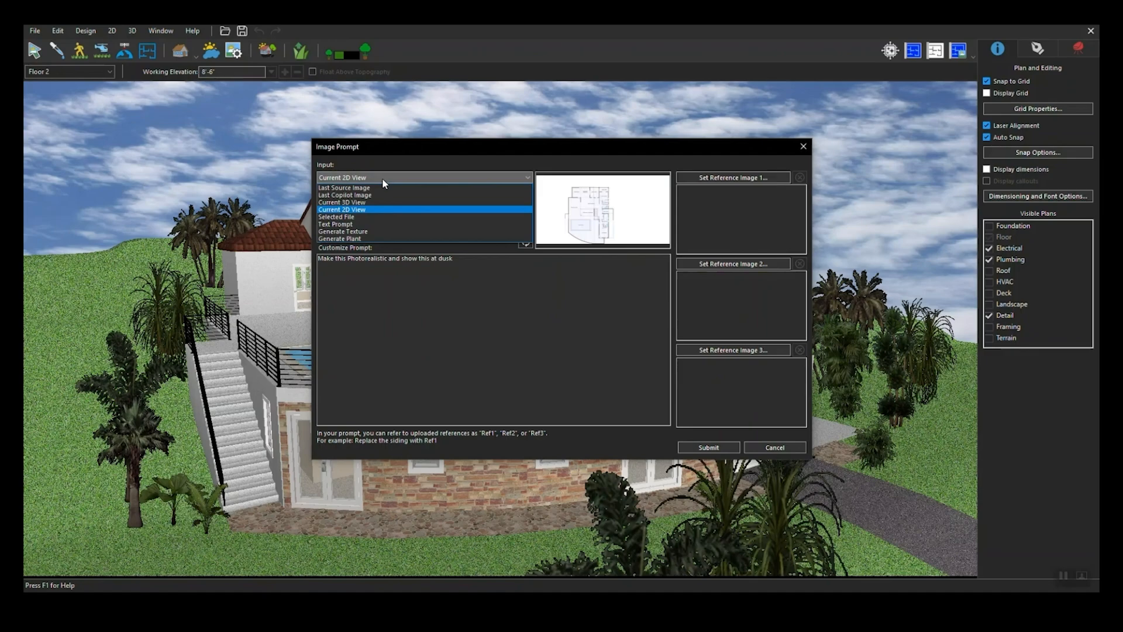
{"action": "left_click", "coordinate": [363, 217]}
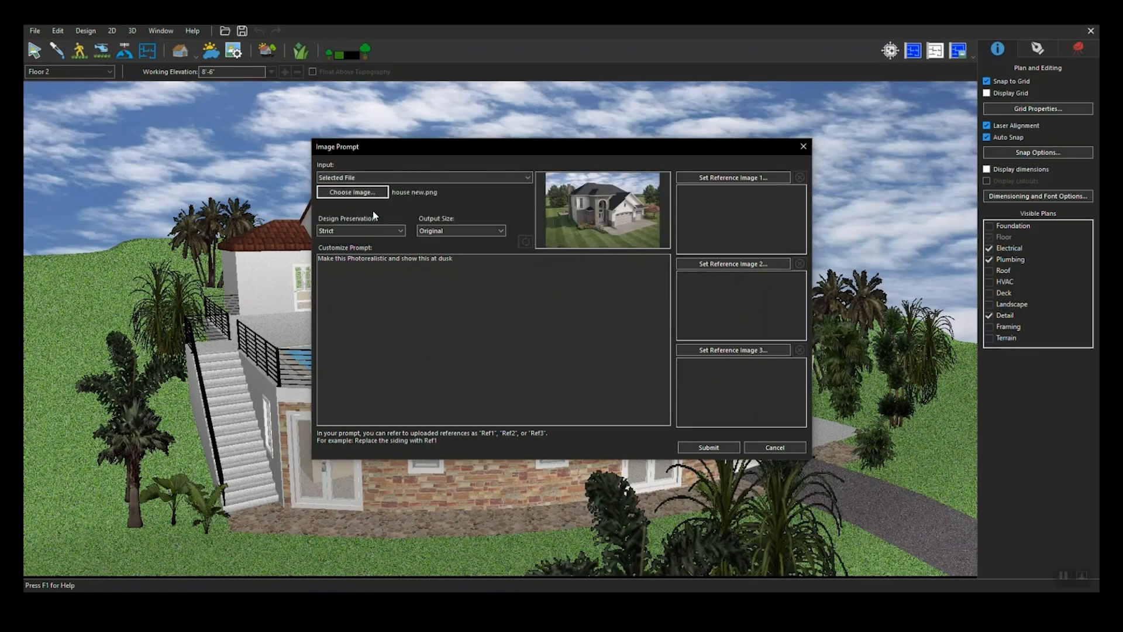
{"action": "left_click", "coordinate": [379, 193]}
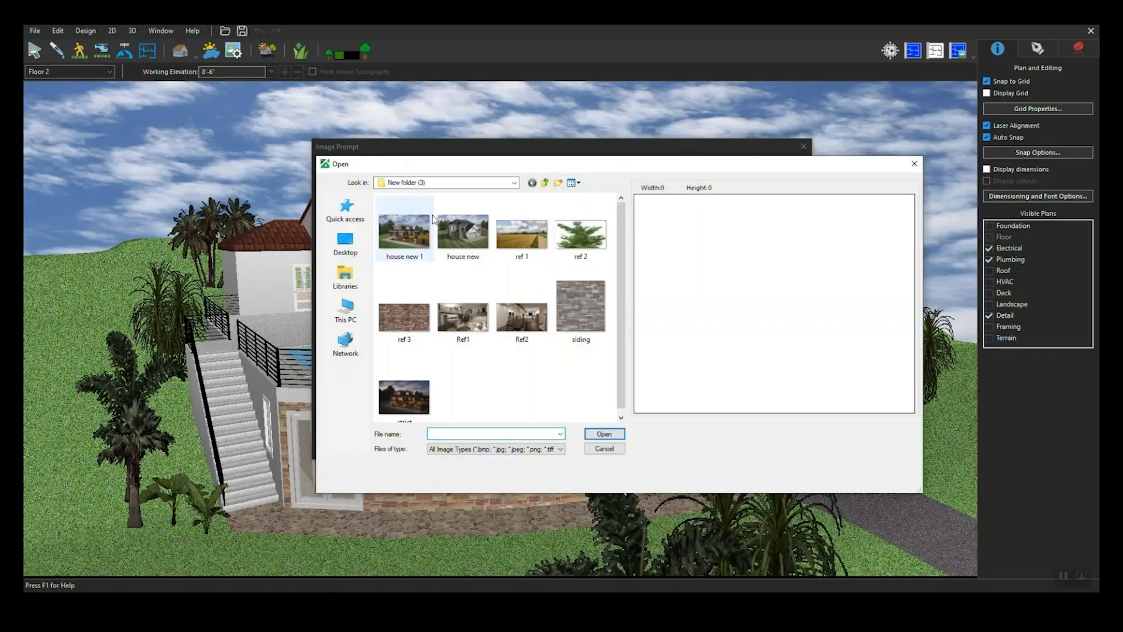
{"action": "left_click", "coordinate": [416, 231]}
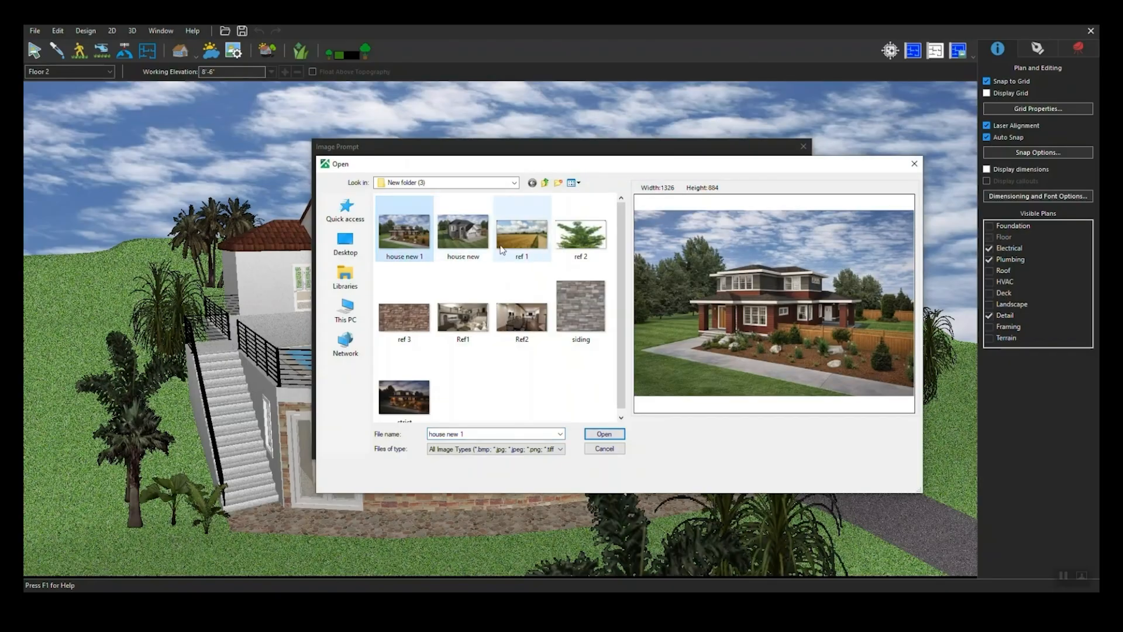
{"action": "left_click", "coordinate": [607, 437]}
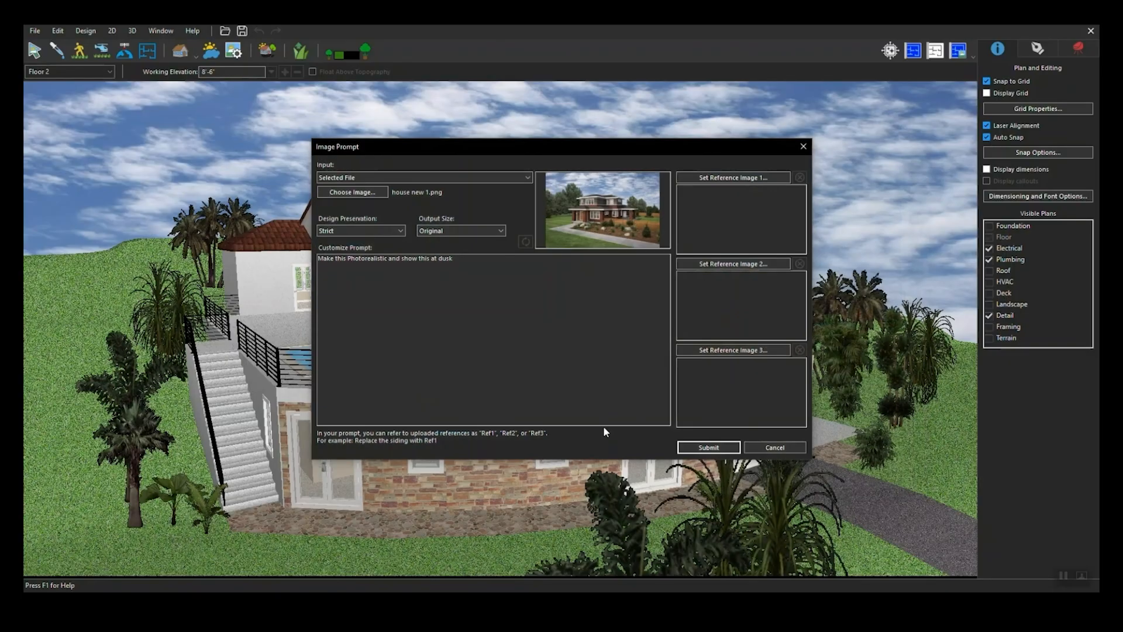
Step: Switch the input to Text Prompt and submit "Create a modern House with a pool and outdoor living." as the prompt
{"action": "left_click", "coordinate": [400, 178]}
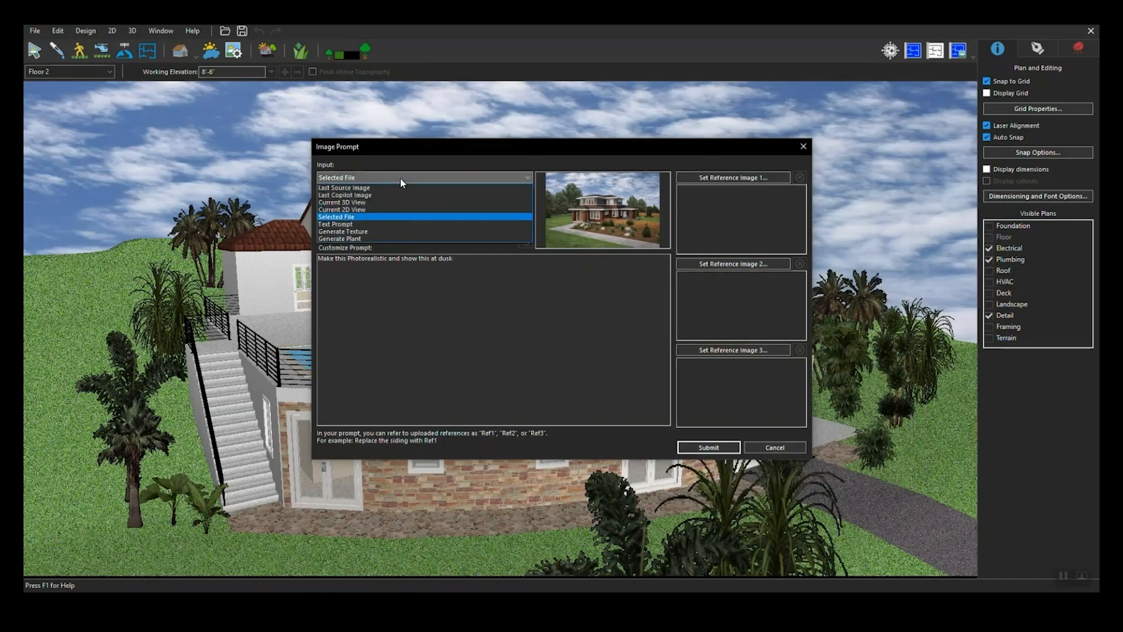
{"action": "left_click", "coordinate": [352, 226]}
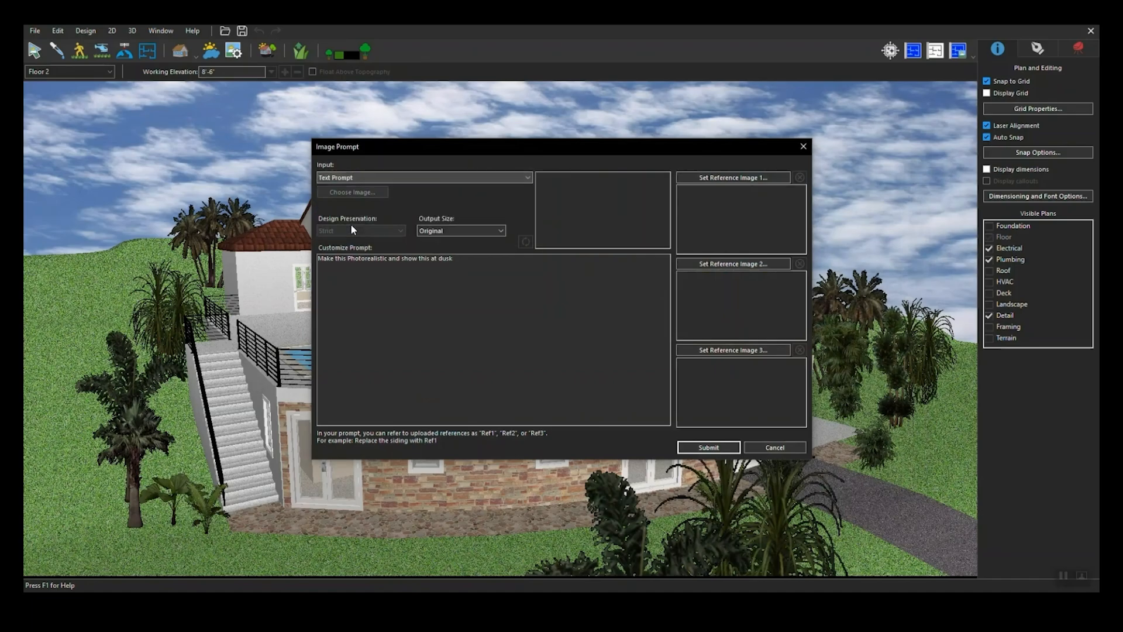
{"action": "left_click_drag", "start_coordinate": [461, 263], "coordinate": [328, 263]}
{"action": "left_click", "coordinate": [371, 262]}
{"action": "key", "text": "ctrl+a"}
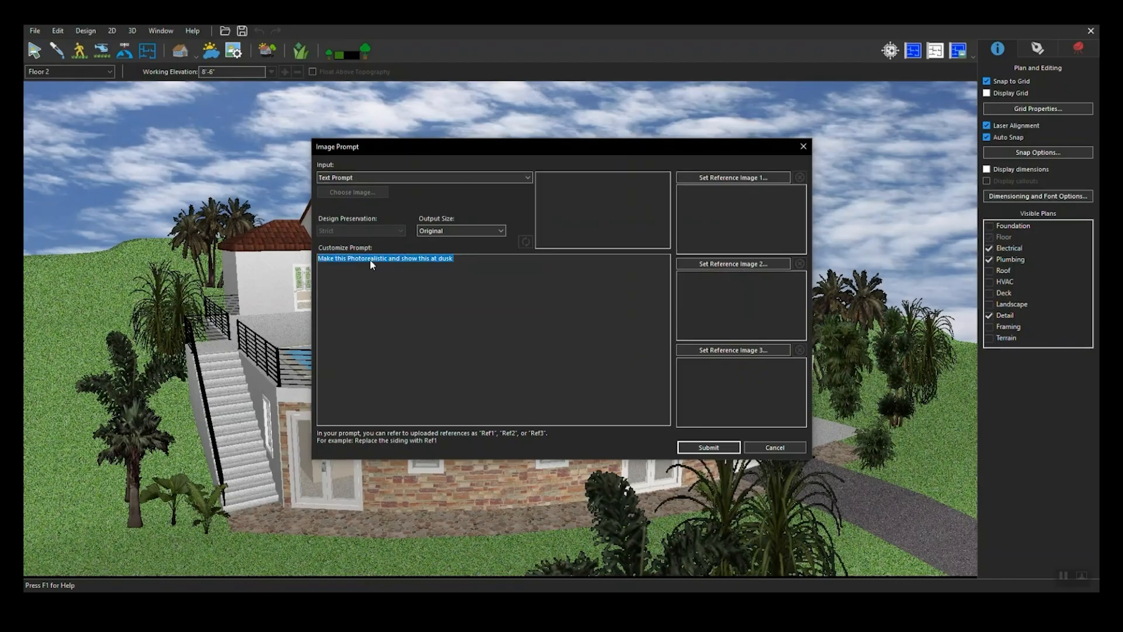
{"action": "key", "text": "Delete"}
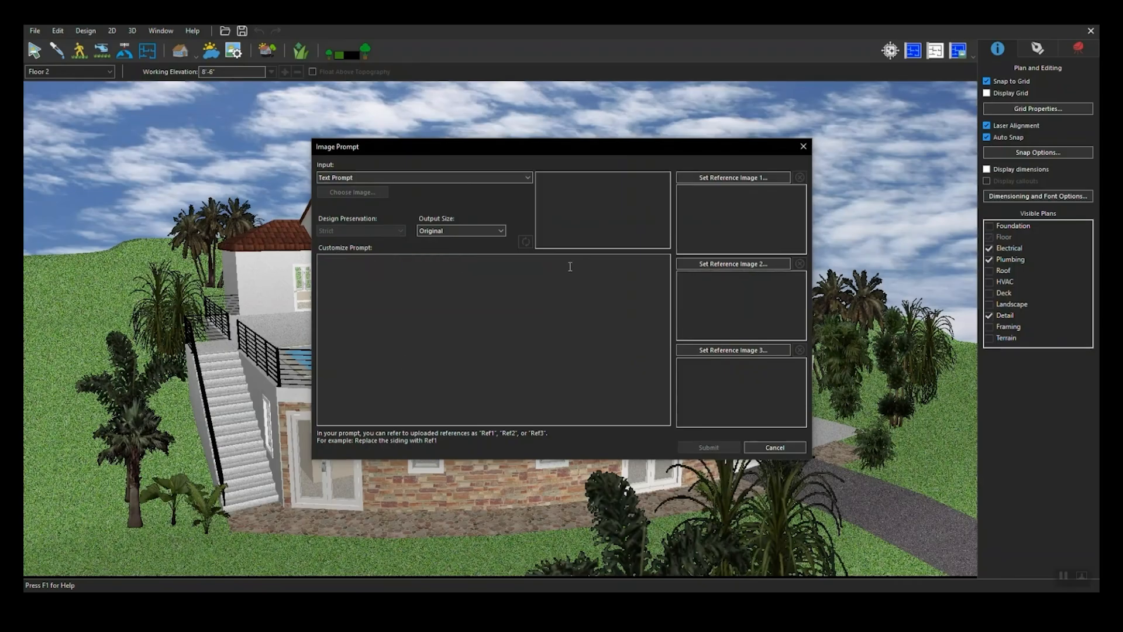
{"action": "type", "text": "Create a modern House with a pool and outdoor living"}
{"action": "type", "text": "."}
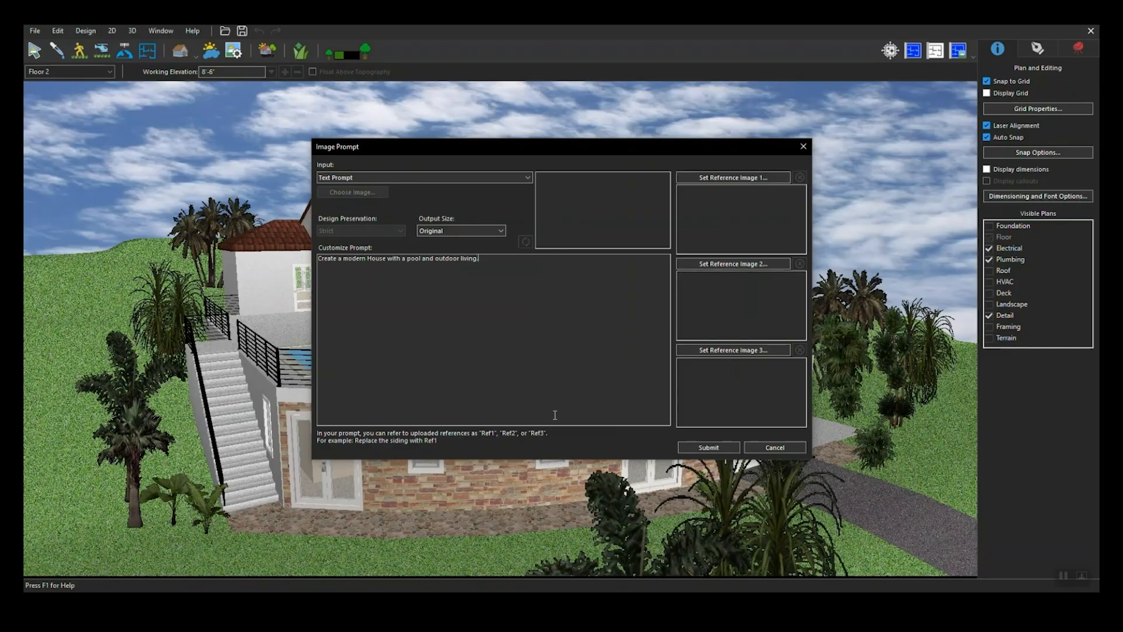
{"action": "left_click", "coordinate": [718, 446]}
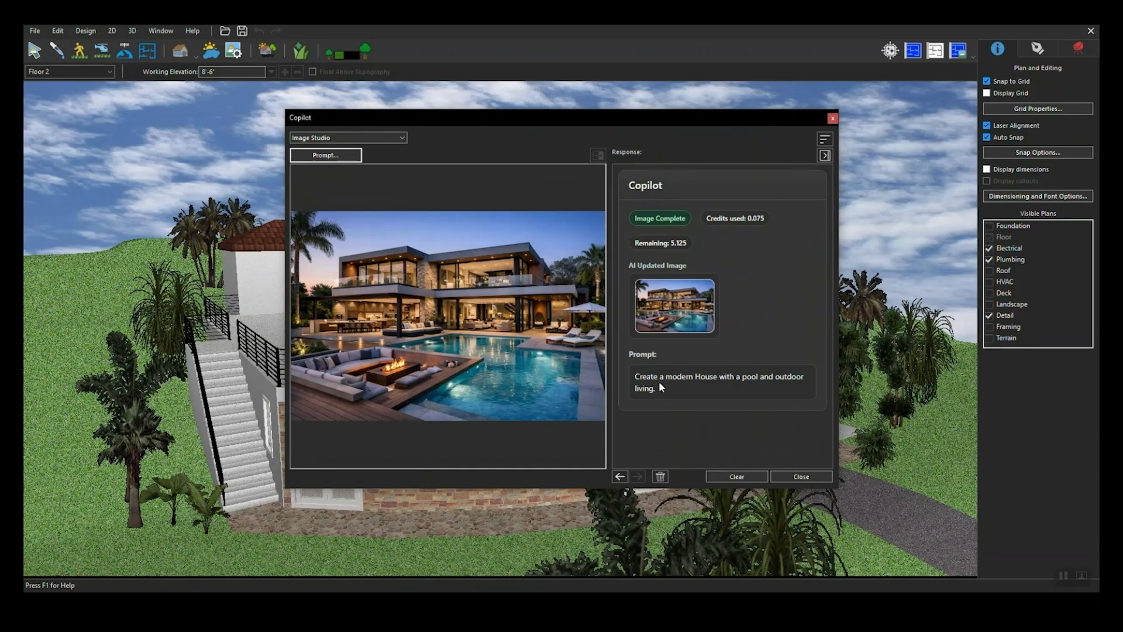
Step: Generate a texture from a new prompt for a seamless, tileable natural oak wood with realistic grain, fine pores and matte finish
{"action": "left_click", "coordinate": [341, 156]}
{"action": "left_click", "coordinate": [373, 178]}
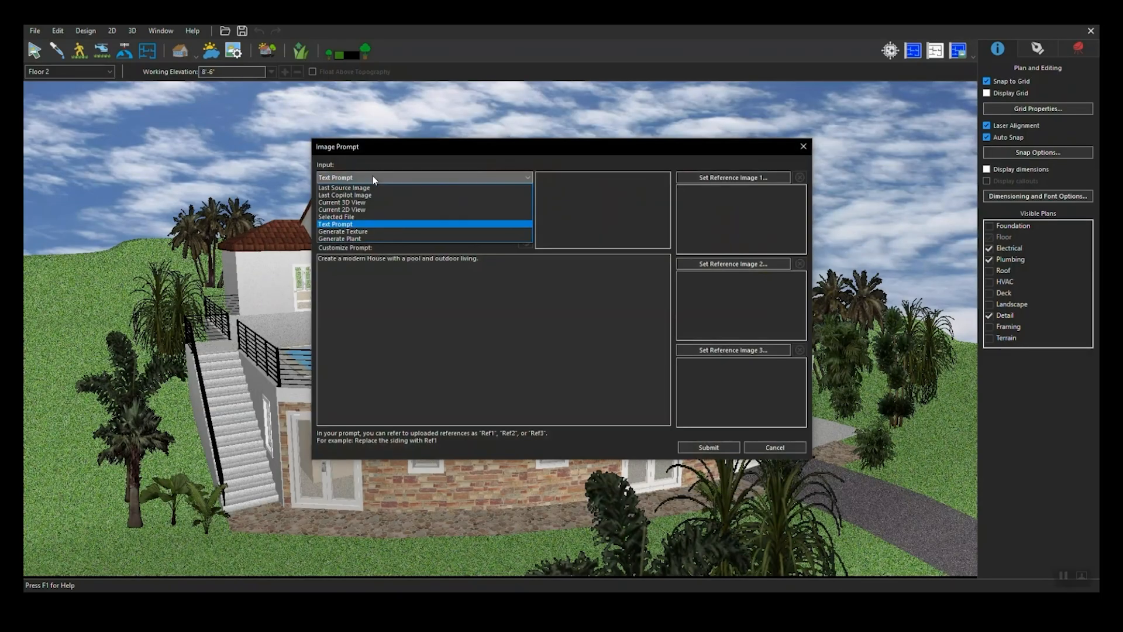
{"action": "left_click", "coordinate": [353, 233]}
{"action": "left_click_drag", "start_coordinate": [485, 260], "coordinate": [313, 257]}
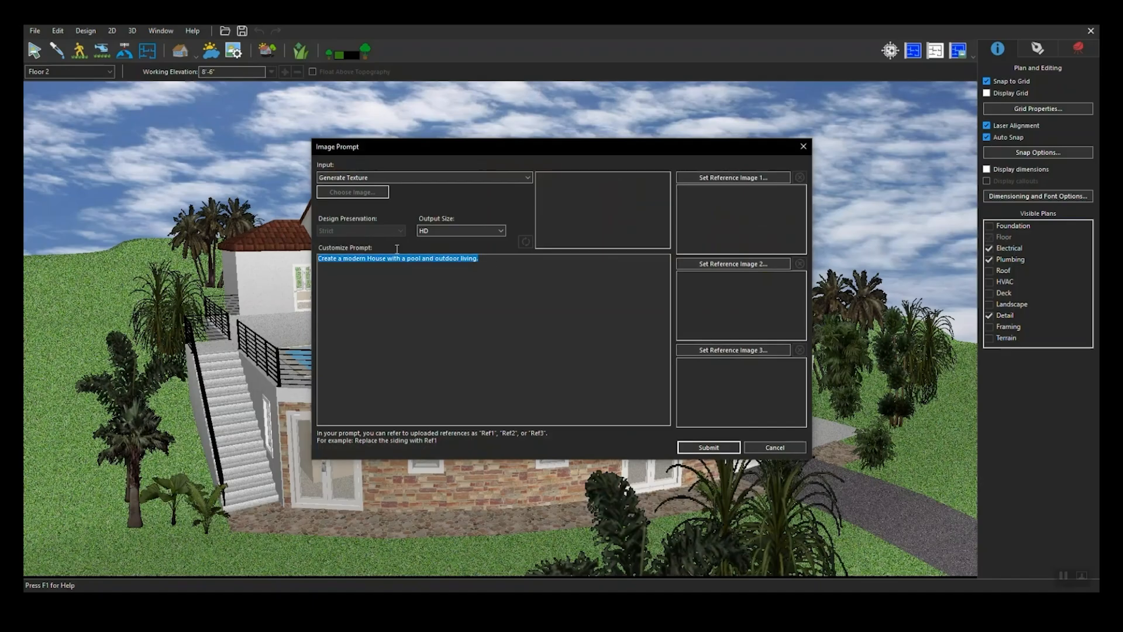
{"action": "key", "text": "BackSpace"}
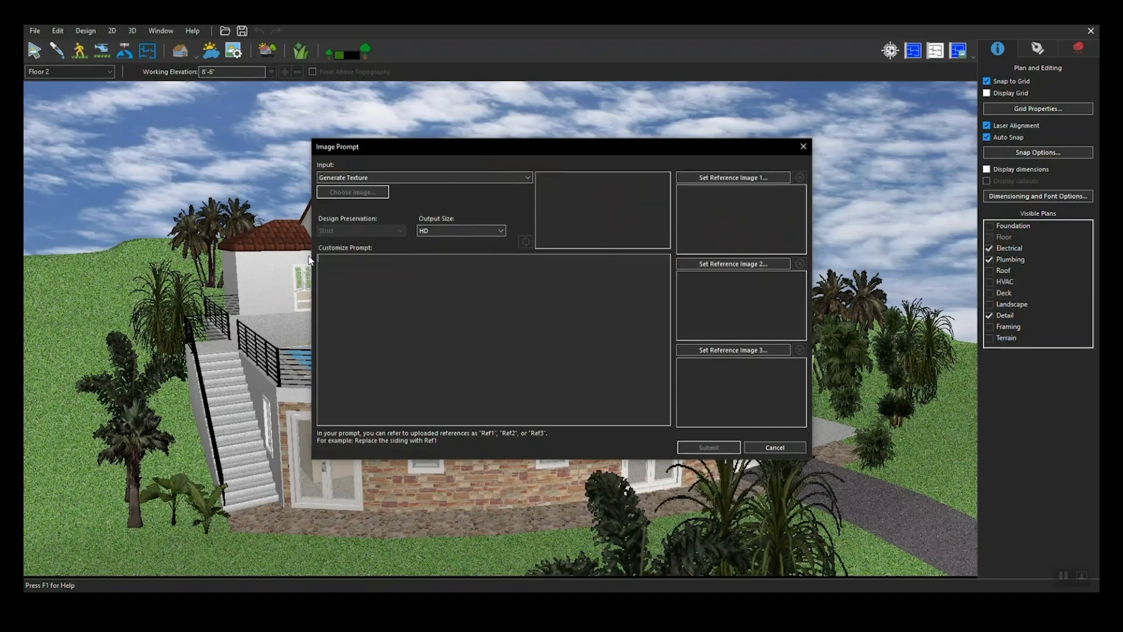
{"action": "key", "text": "ctrl+v"}
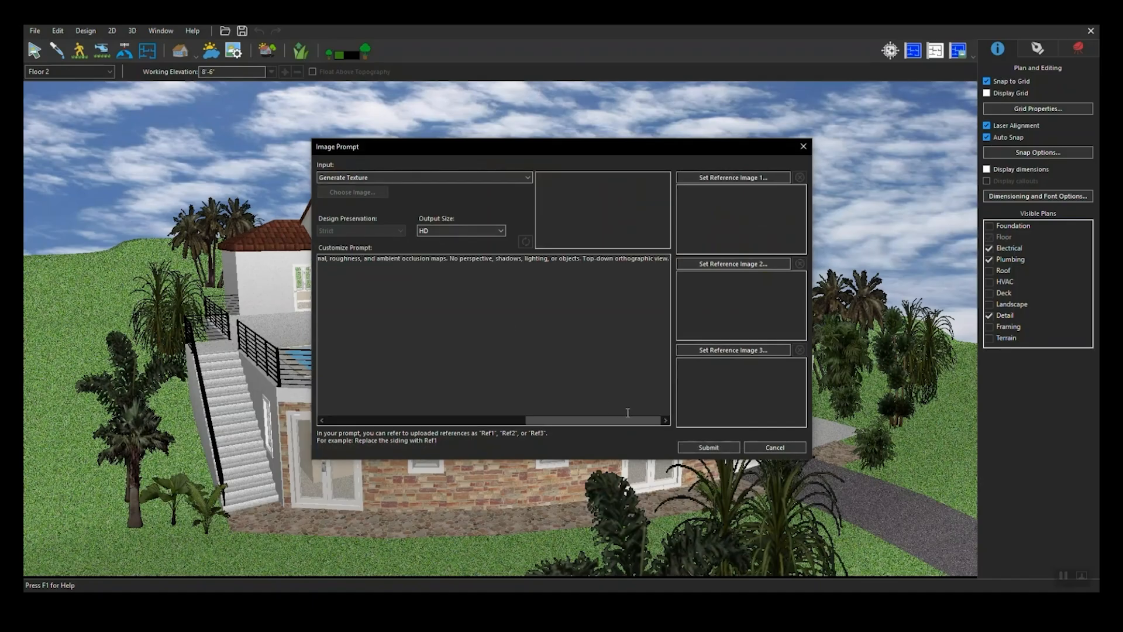
{"action": "left_click", "coordinate": [709, 448]}
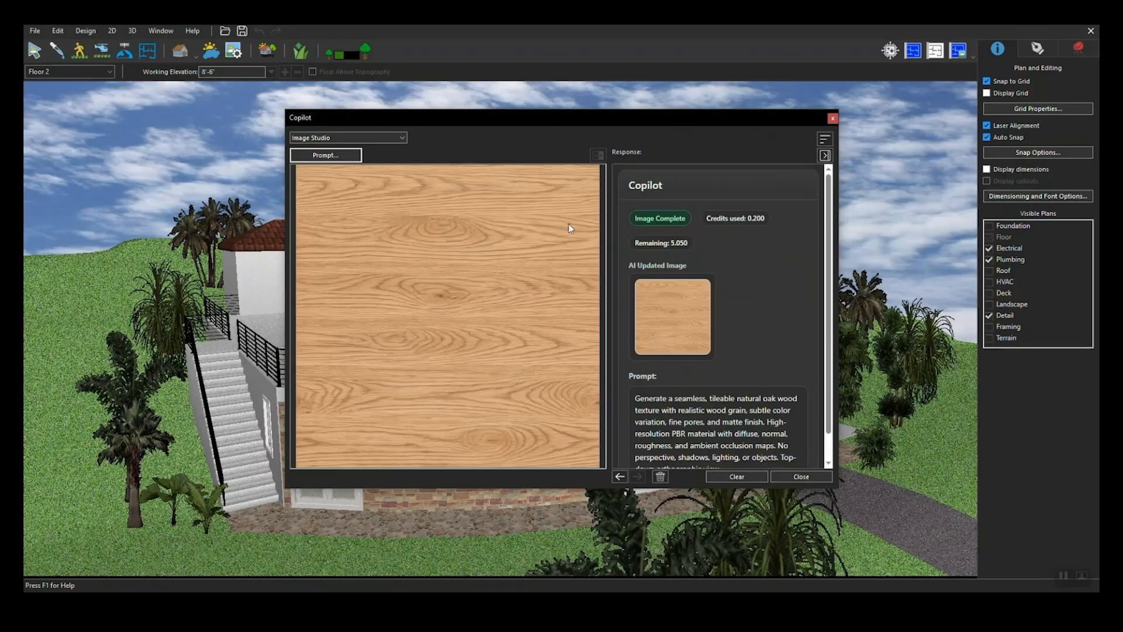
Step: Generate a plant from a new prompt for a photorealistic Snake Plant (Sansevieria) with upright variegated leaves, isolated on a transparent background
{"action": "left_click", "coordinate": [344, 159]}
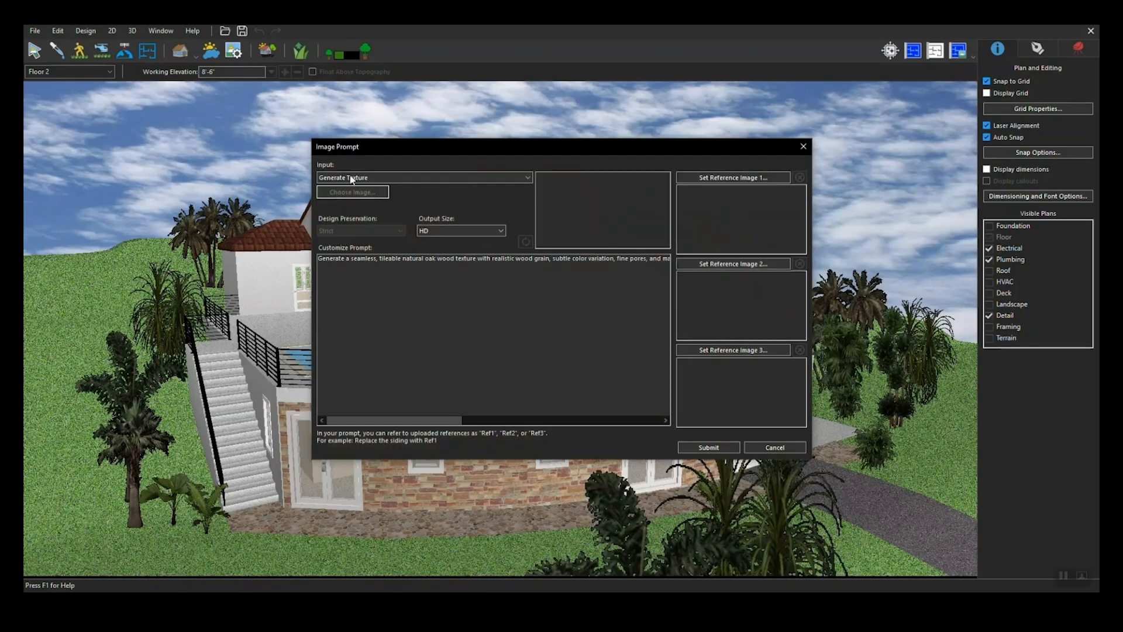
{"action": "left_click", "coordinate": [363, 177]}
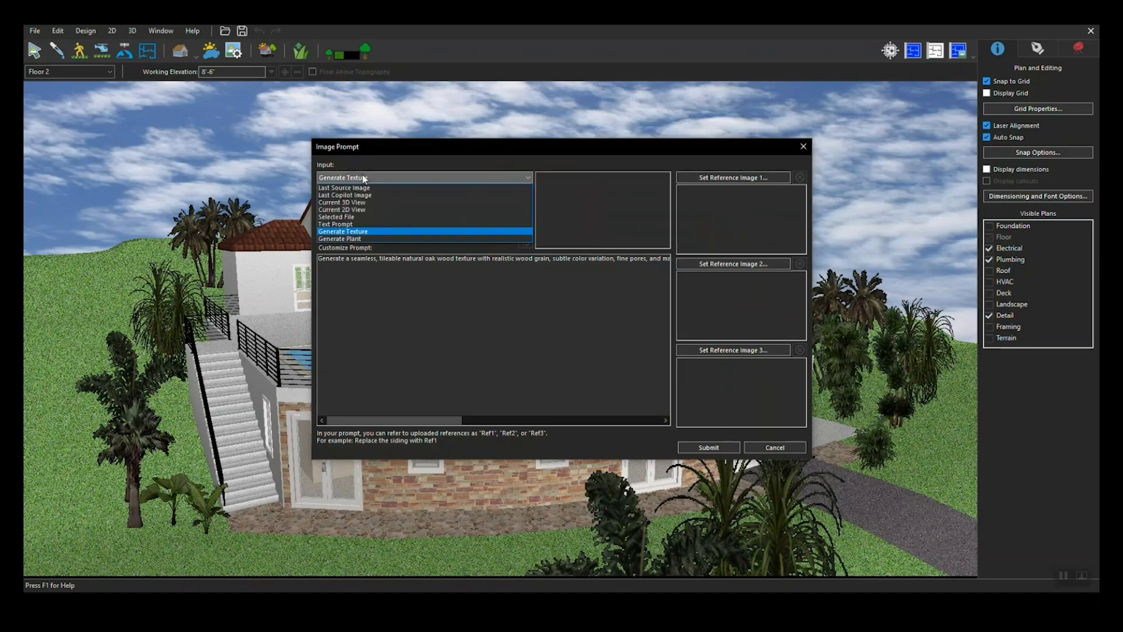
{"action": "left_click", "coordinate": [344, 239]}
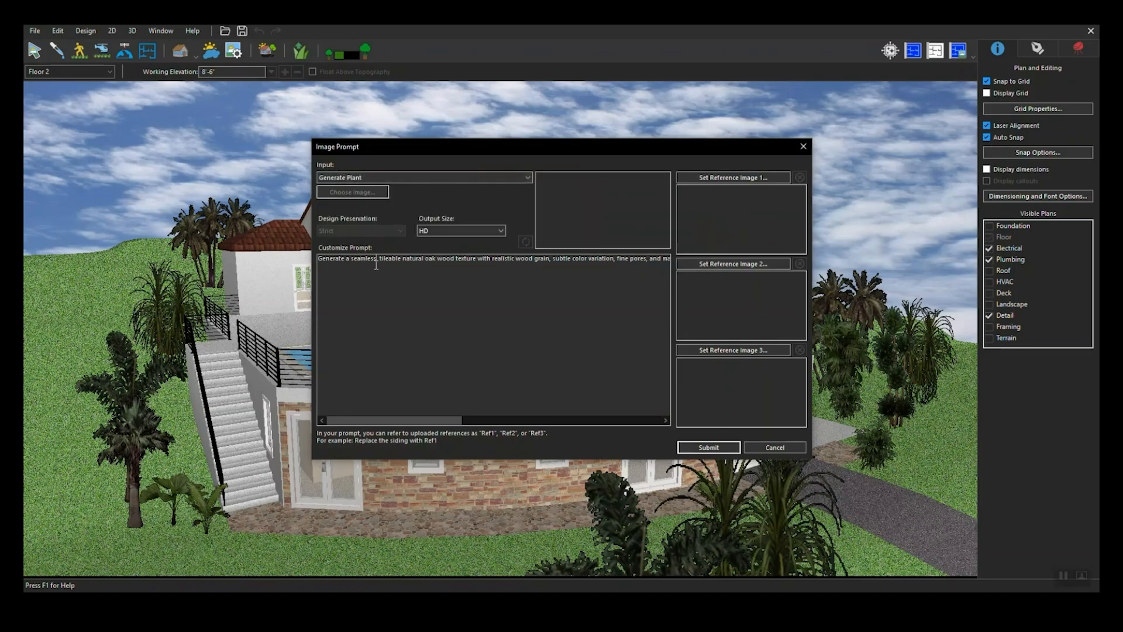
{"action": "key", "text": "ctrl+a"}
{"action": "key", "text": "Delete"}
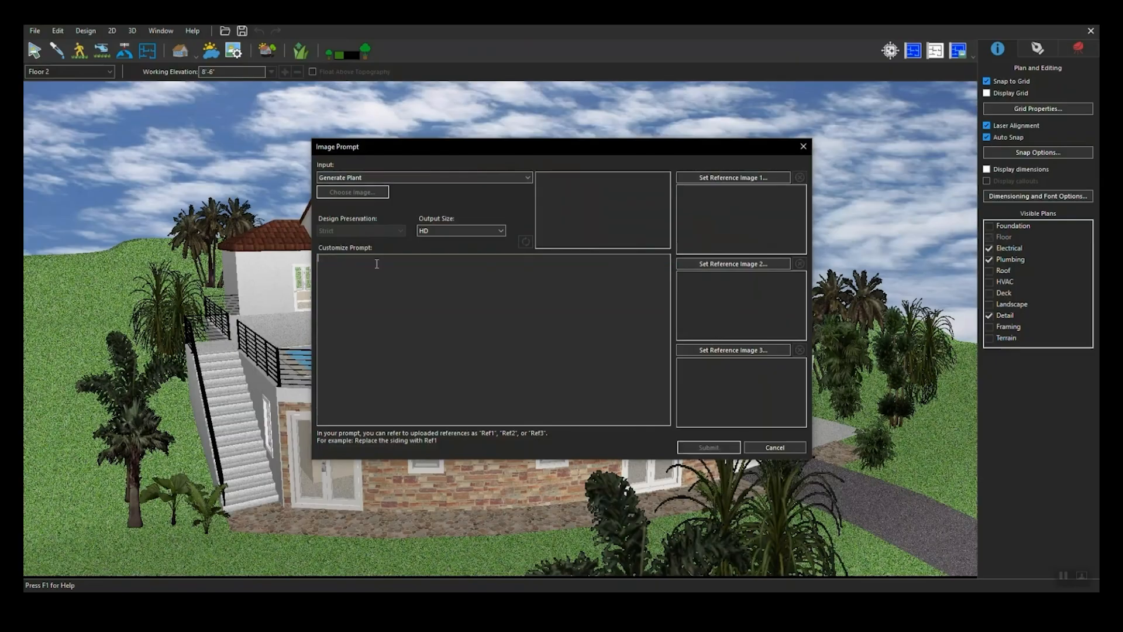
{"action": "key", "text": "ctrl+v"}
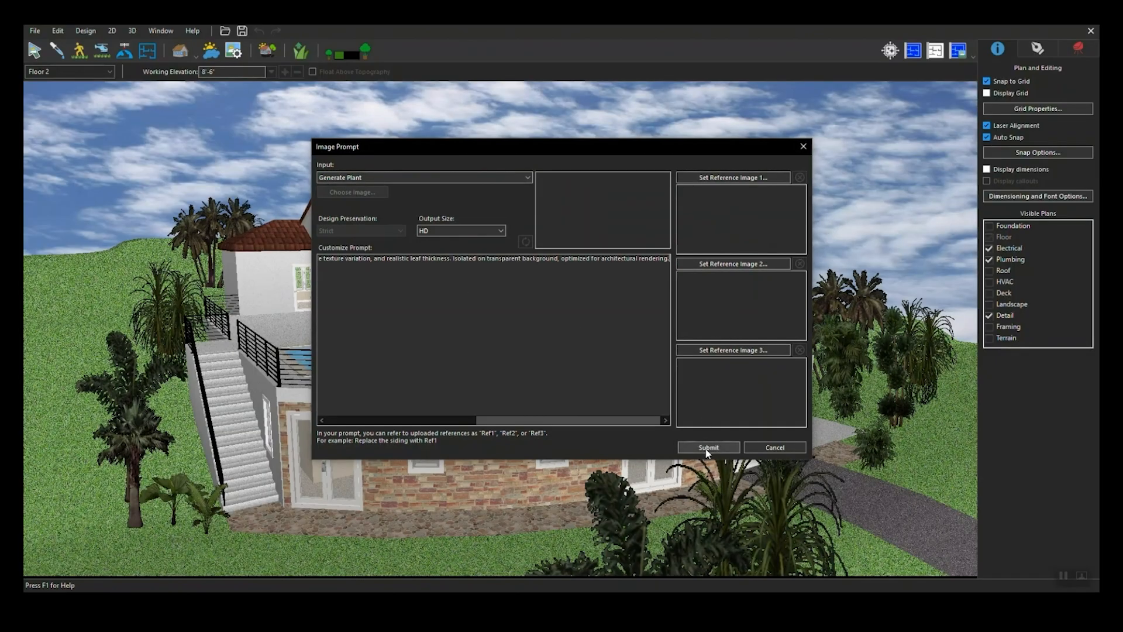
{"action": "left_click", "coordinate": [708, 447]}
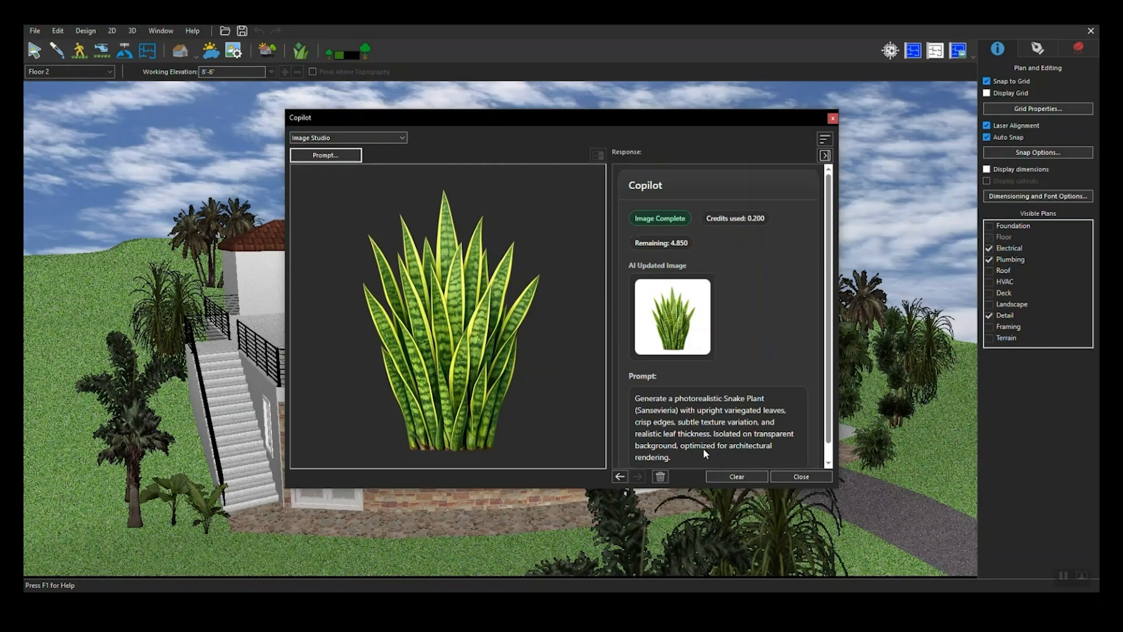
Step: Render the Current 3D View as a mountain cabin retreat with timber, exposed wooden beams and rugged stone, and compare it with the source image
{"action": "left_click", "coordinate": [326, 156]}
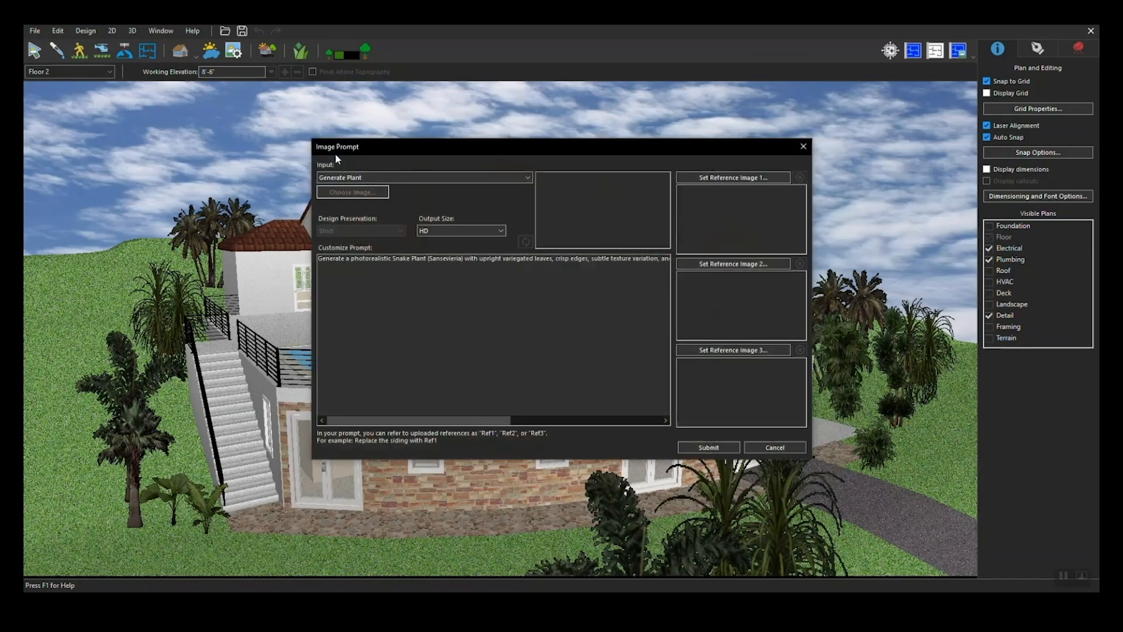
{"action": "left_click", "coordinate": [358, 178]}
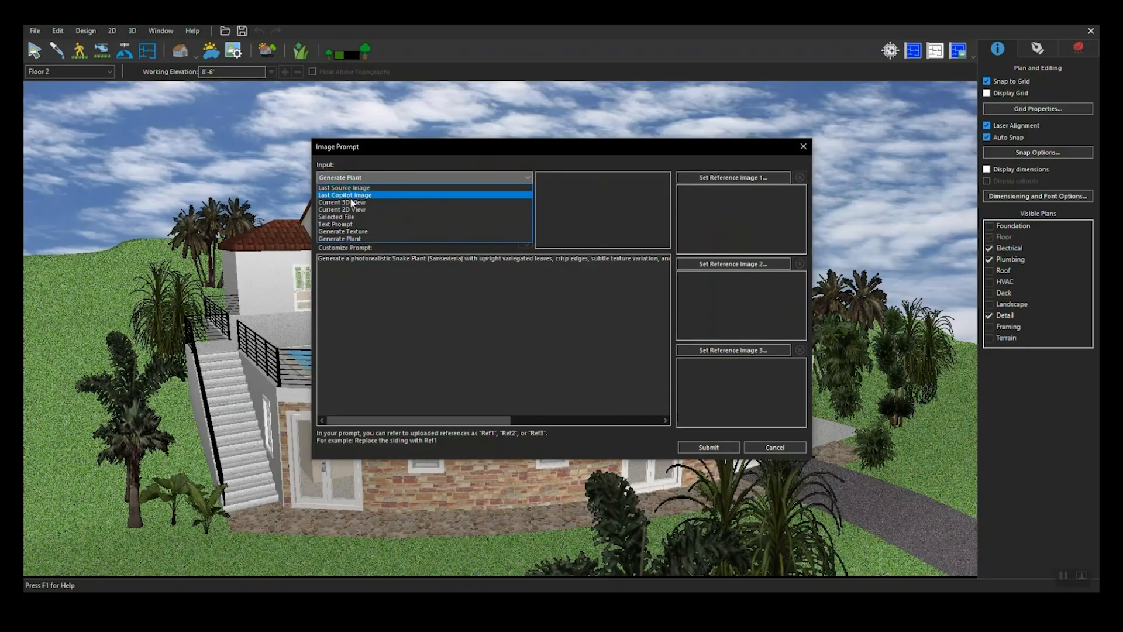
{"action": "left_click", "coordinate": [354, 203]}
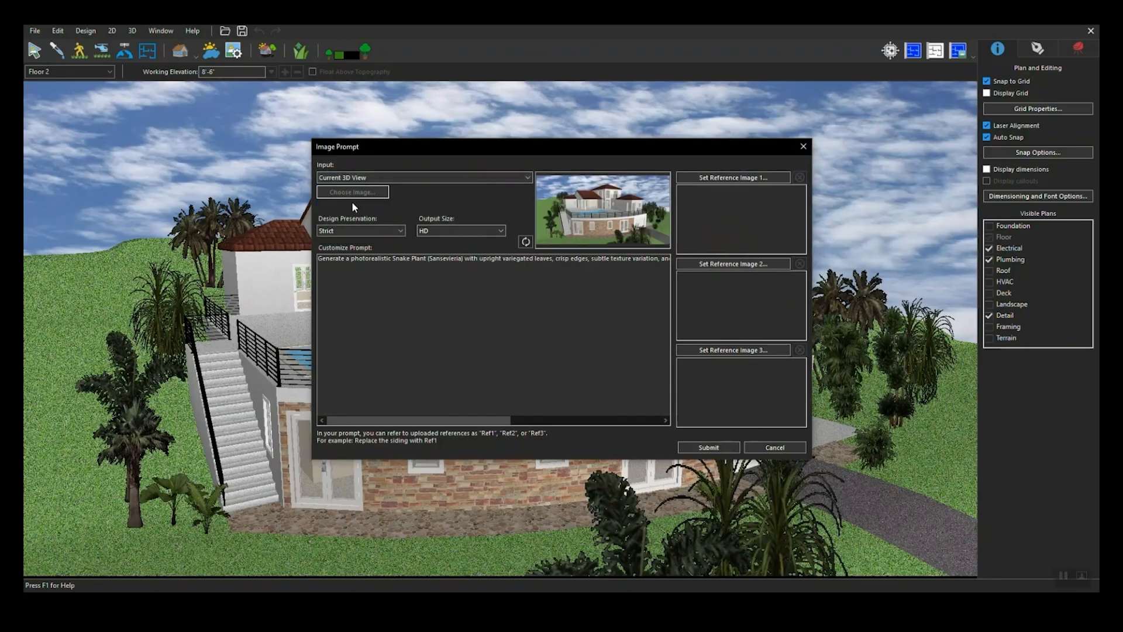
{"action": "left_click", "coordinate": [547, 258]}
{"action": "key", "text": "ctrl+v"}
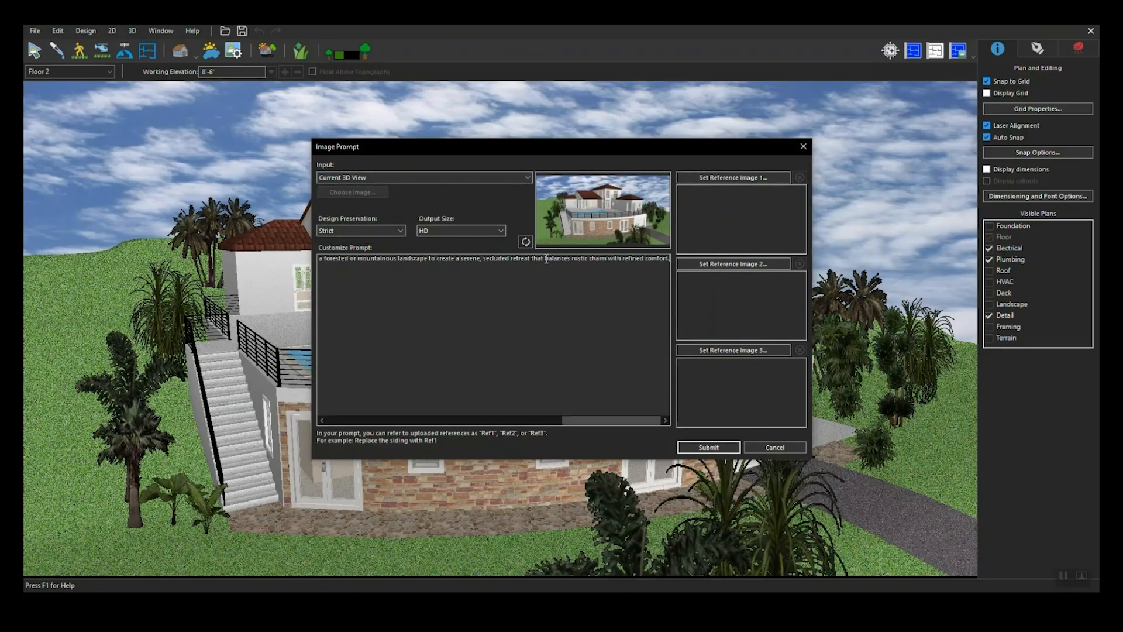
{"action": "left_click", "coordinate": [699, 446]}
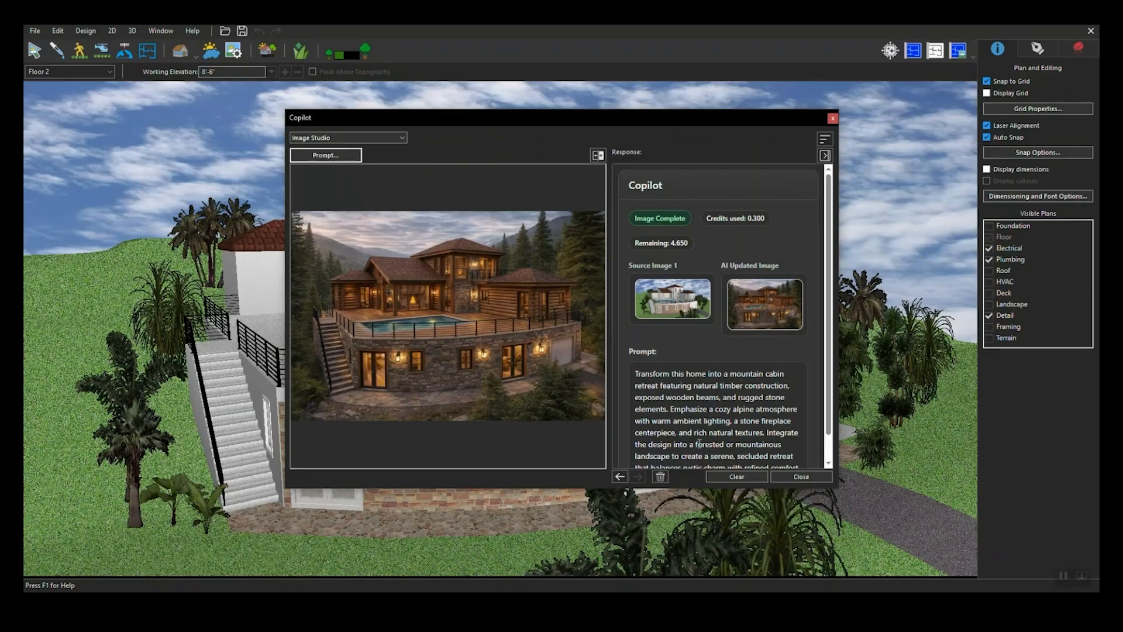
{"action": "left_click", "coordinate": [597, 156]}
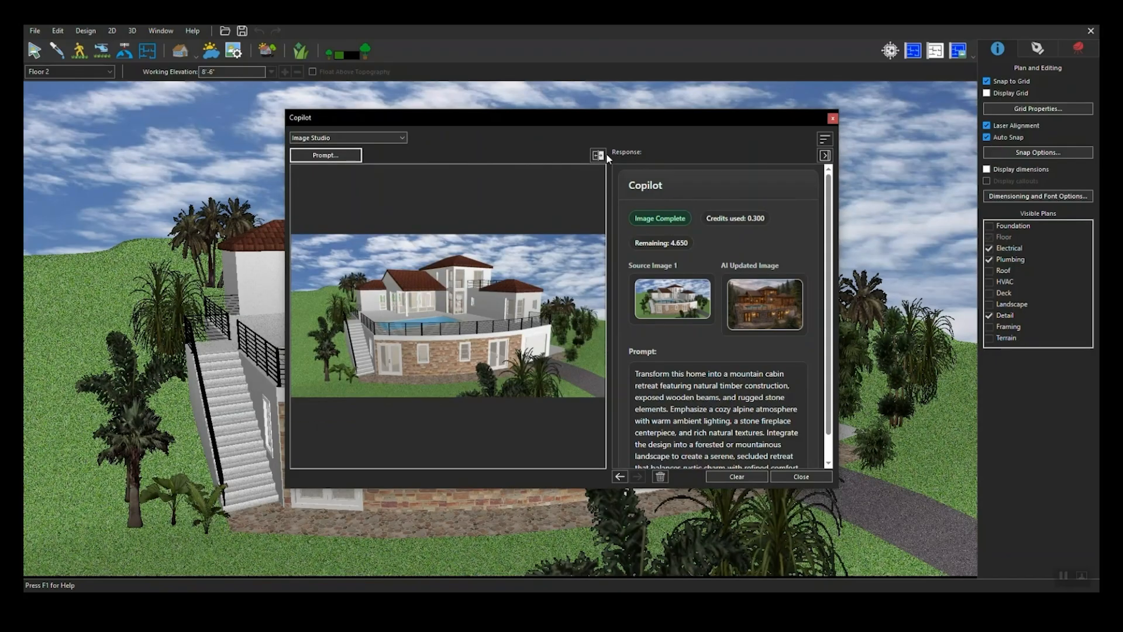
{"action": "left_click", "coordinate": [605, 154]}
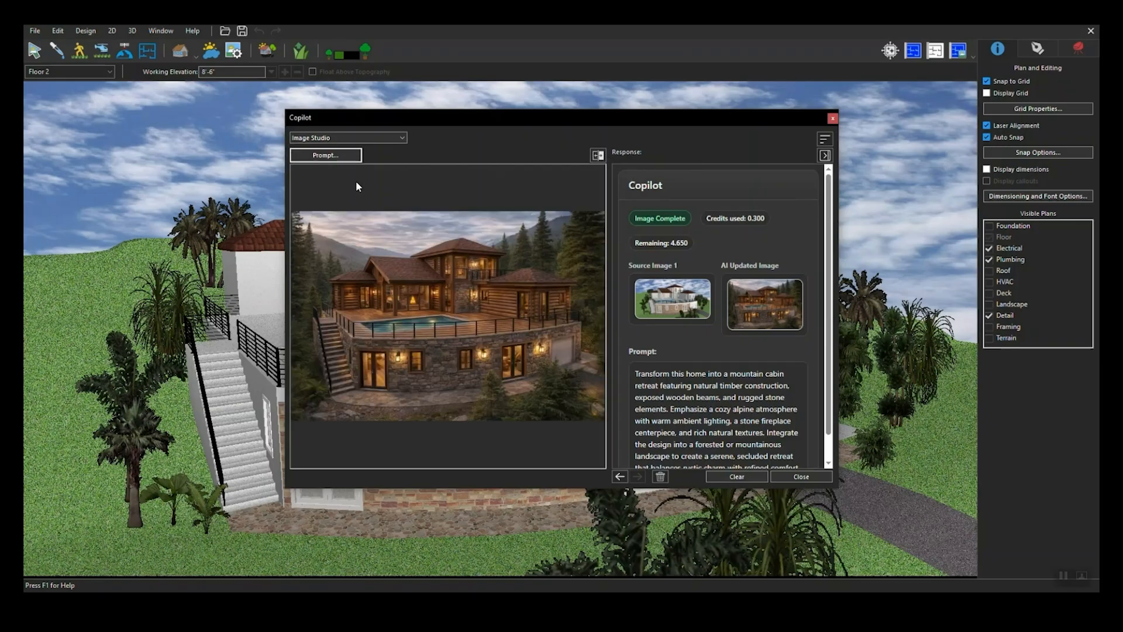
Step: Render the Current 2D View with the prompt "Create a 3D top down view of this floor Plan. [quality=high]" and compare it with the source
{"action": "left_click", "coordinate": [329, 156]}
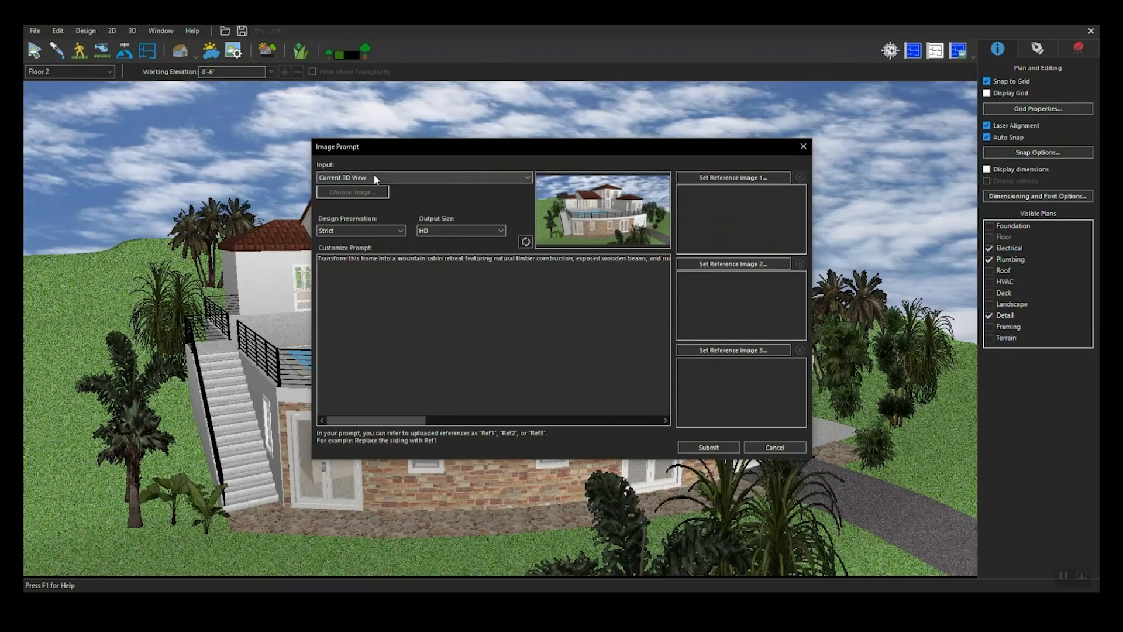
{"action": "left_click", "coordinate": [376, 178]}
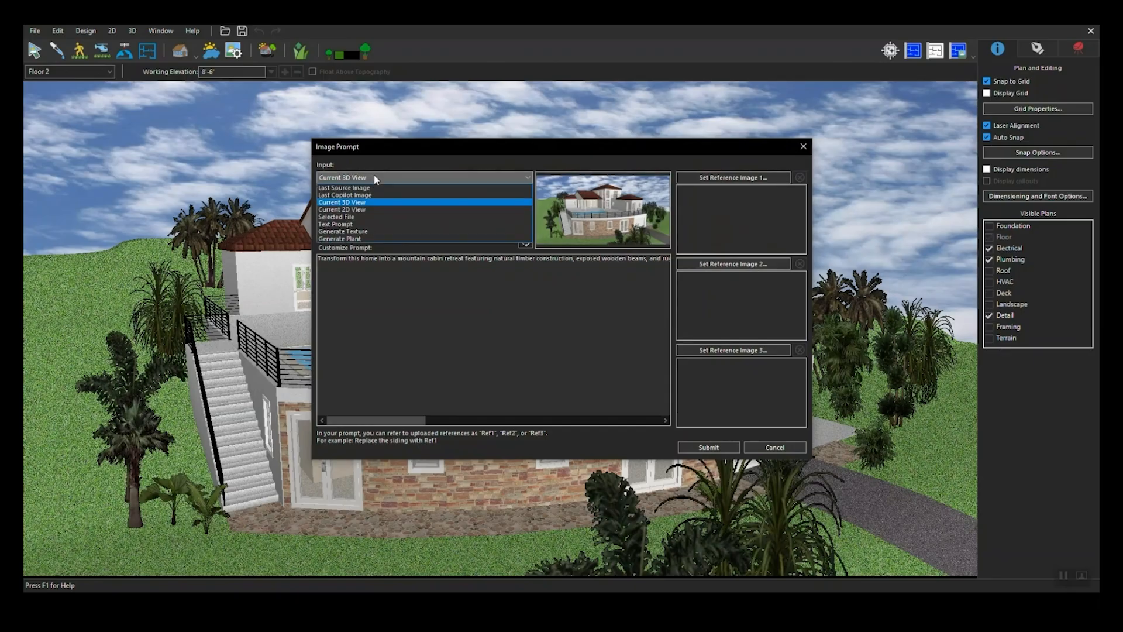
{"action": "left_click", "coordinate": [362, 209]}
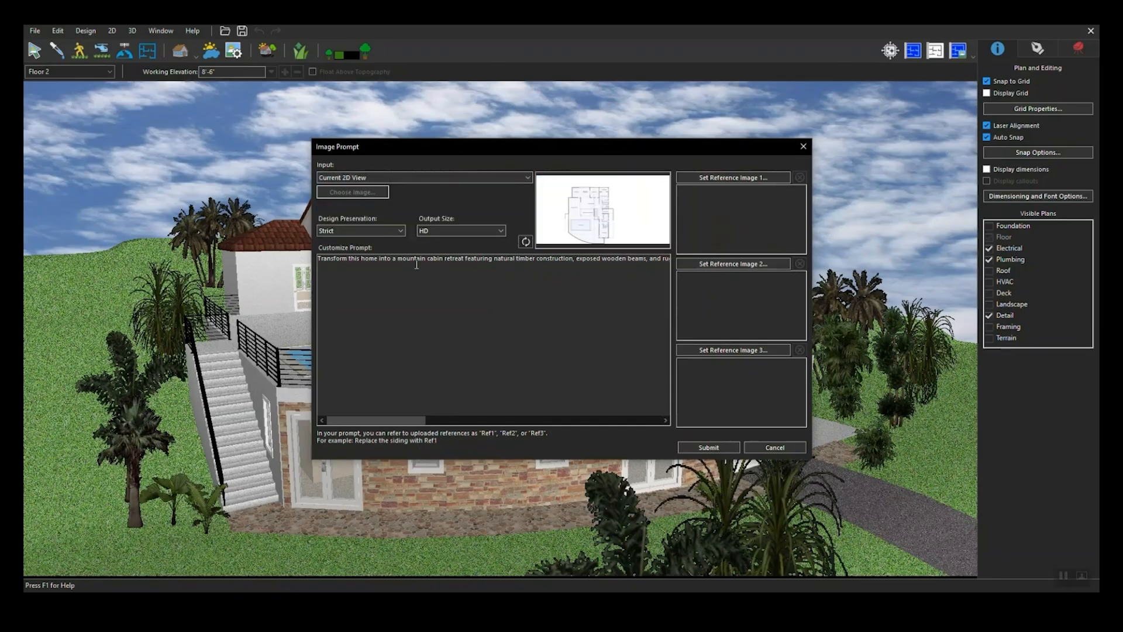
{"action": "key", "text": "ctrl+a"}
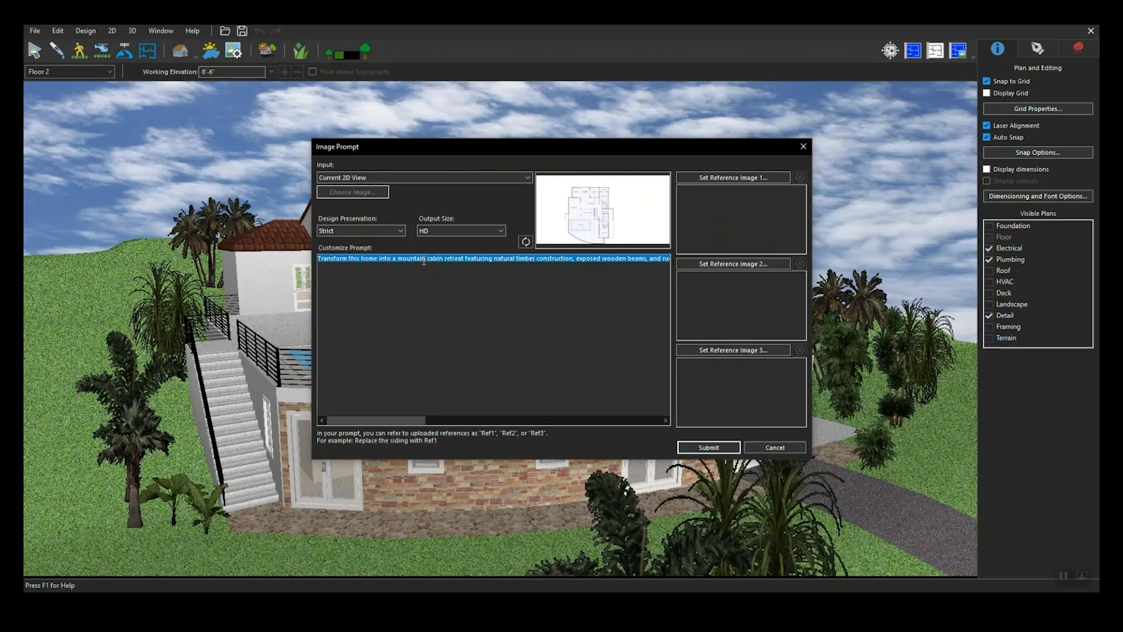
{"action": "key", "text": "BackSpace"}
{"action": "type", "text": "Create a 3D top down view of this floor Plan. [quality=high]"}
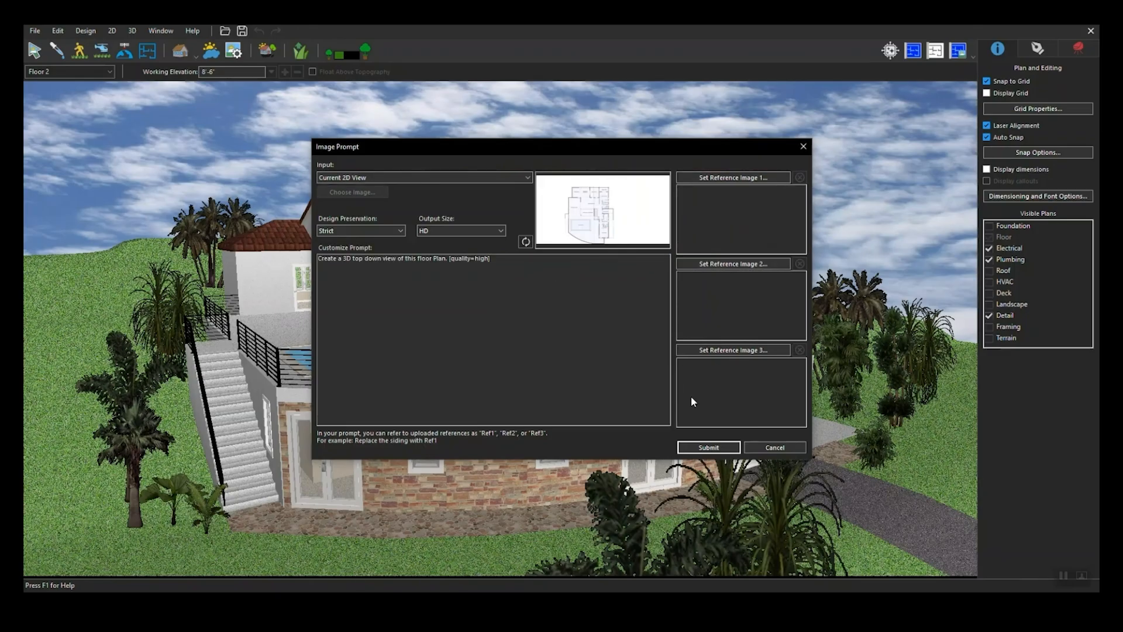
{"action": "left_click", "coordinate": [711, 447]}
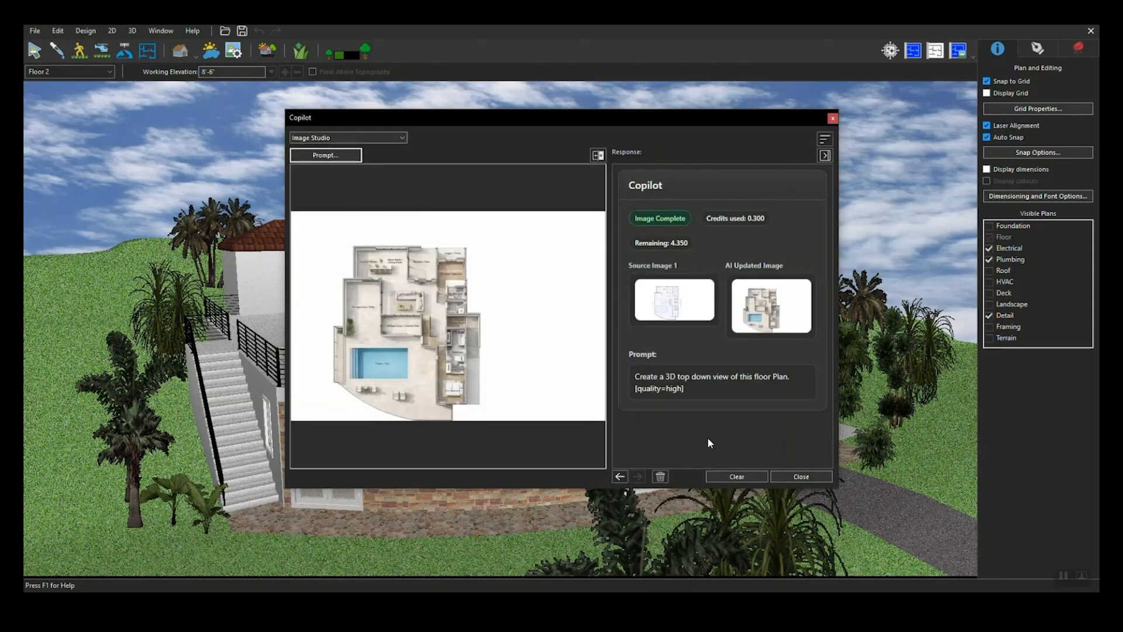
{"action": "left_click", "coordinate": [596, 157]}
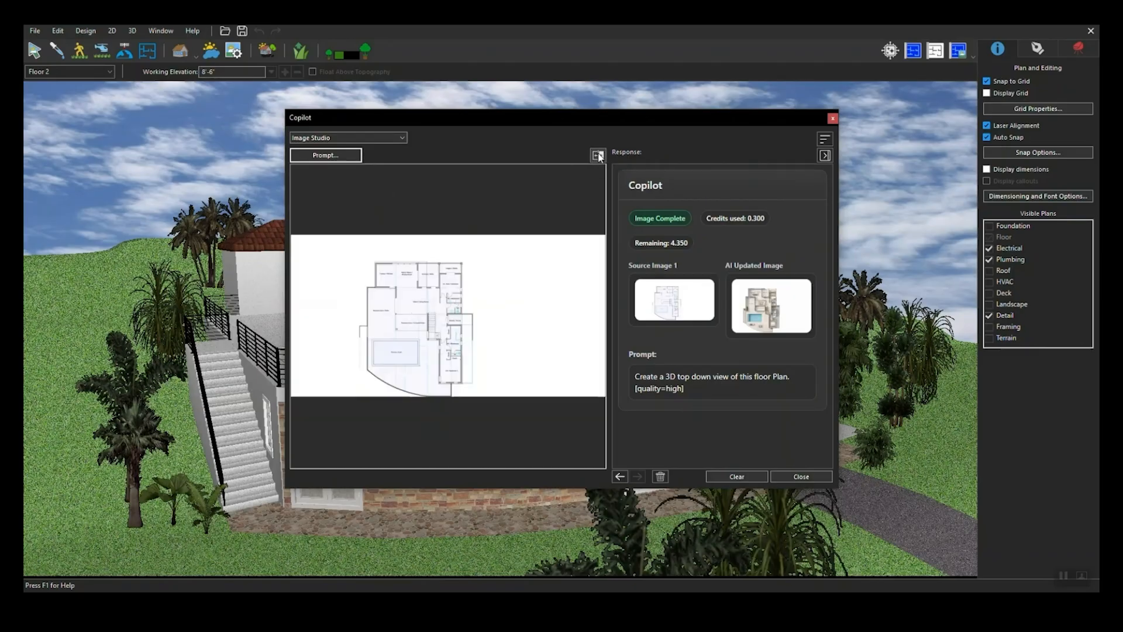
{"action": "left_click", "coordinate": [601, 156]}
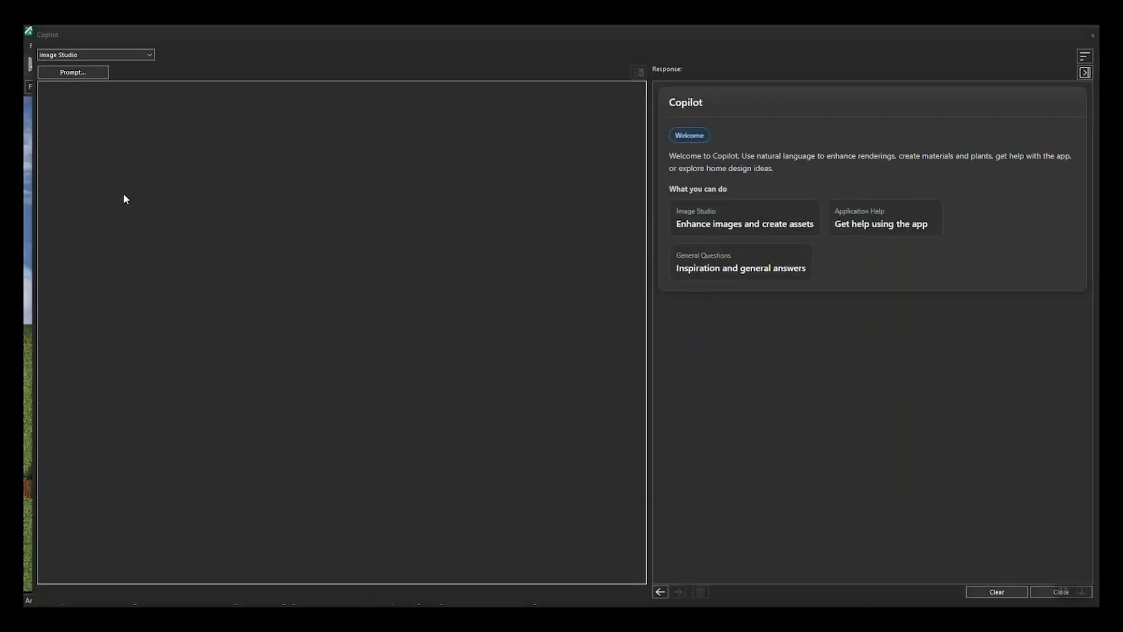
Step: In a new image prompt, preview the Current 2D View as input and return the input to Current 3D View
{"action": "left_click", "coordinate": [82, 72]}
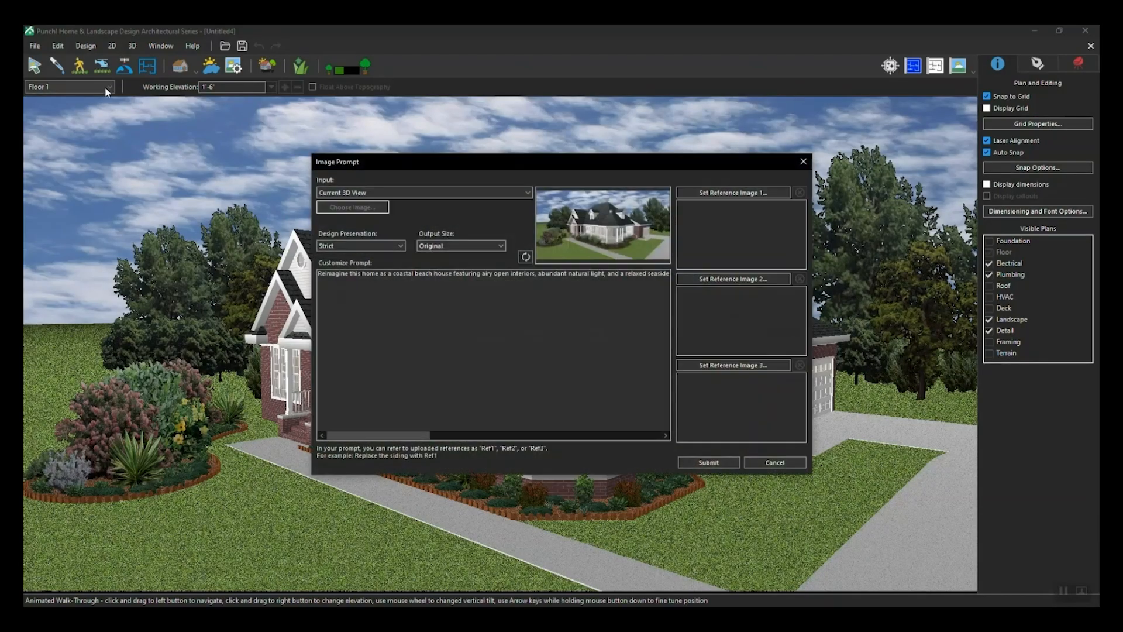
{"action": "left_click", "coordinate": [394, 192]}
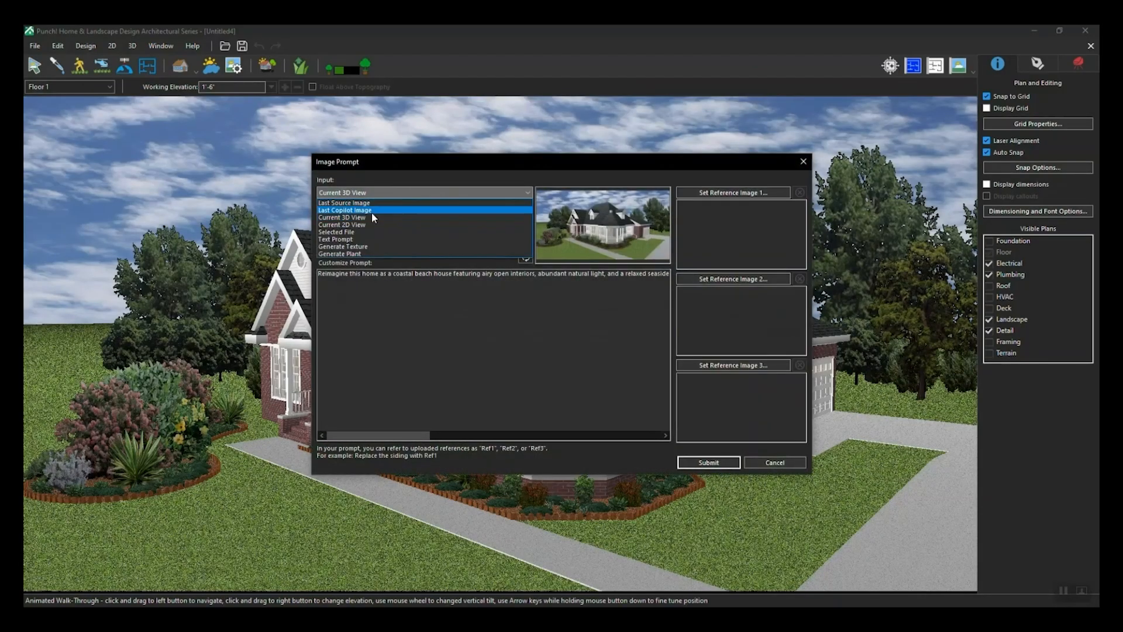
{"action": "left_click", "coordinate": [364, 224]}
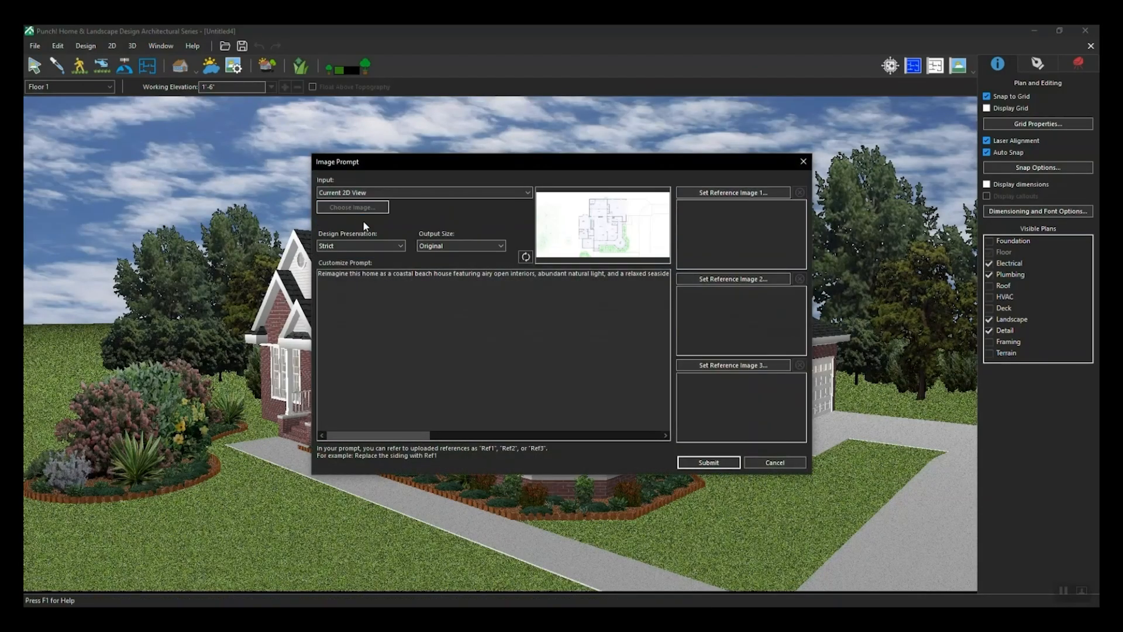
{"action": "left_click", "coordinate": [385, 192]}
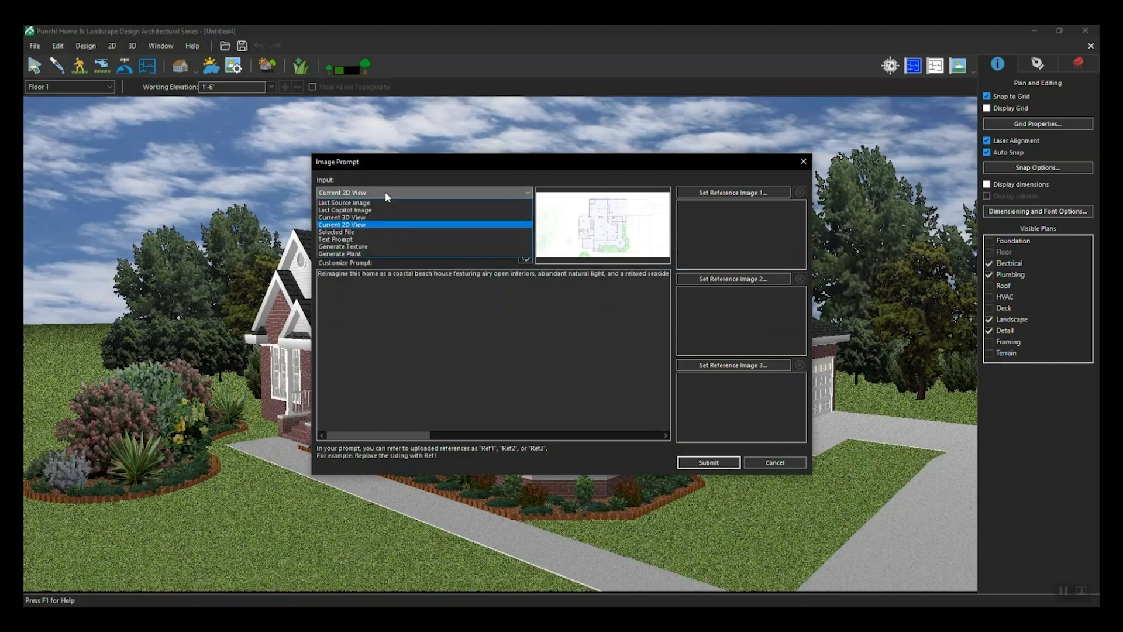
{"action": "left_click", "coordinate": [364, 218]}
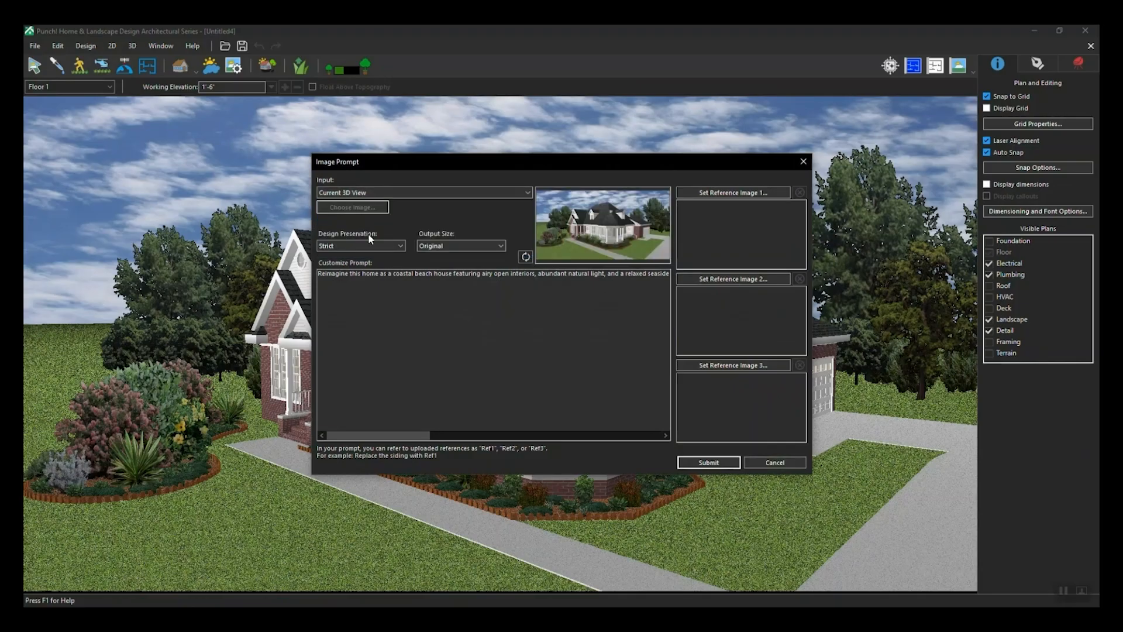
Step: Submit the prompt "Generate a photorealistic version of this image." and compare the rendering with its source image
{"action": "triple_click", "coordinate": [380, 276]}
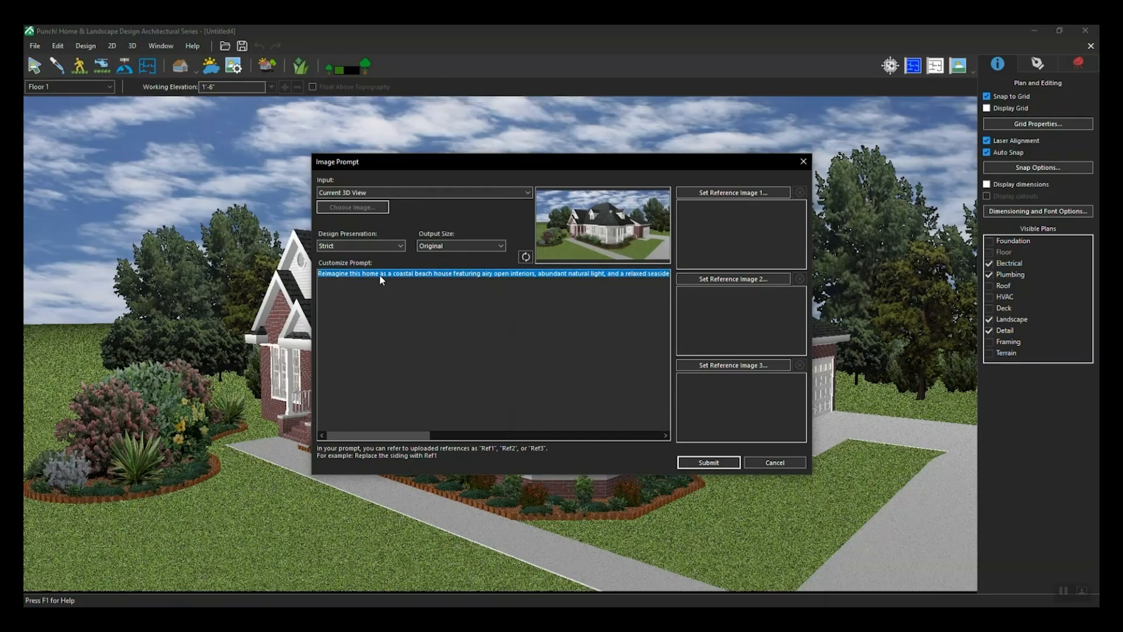
{"action": "type", "text": "Generate a photorealistic version of this image."}
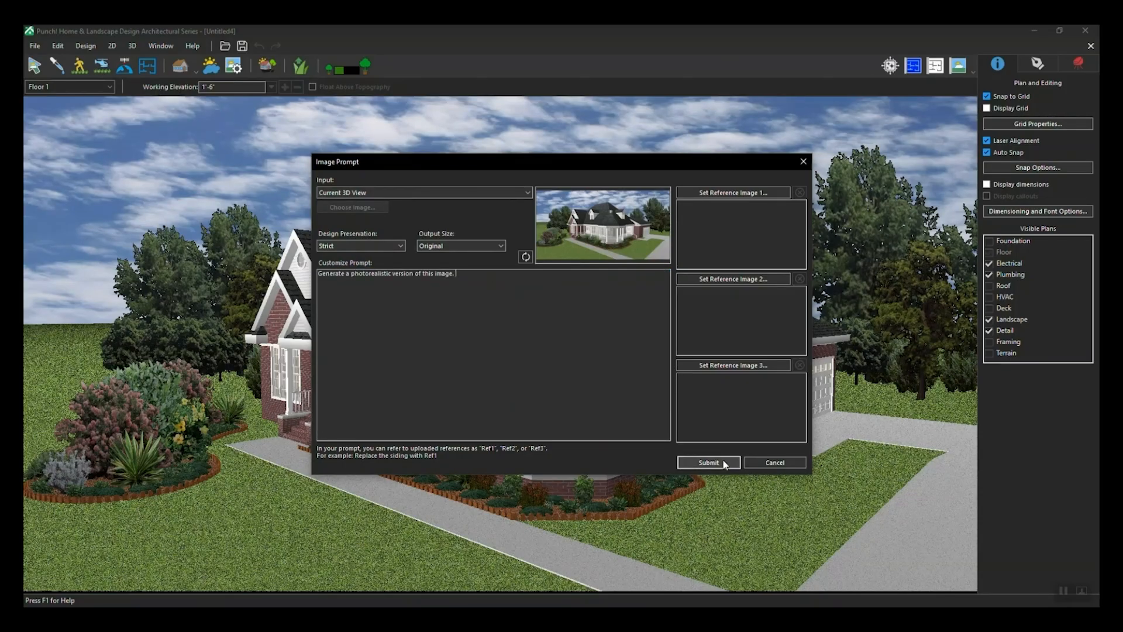
{"action": "left_click", "coordinate": [709, 462]}
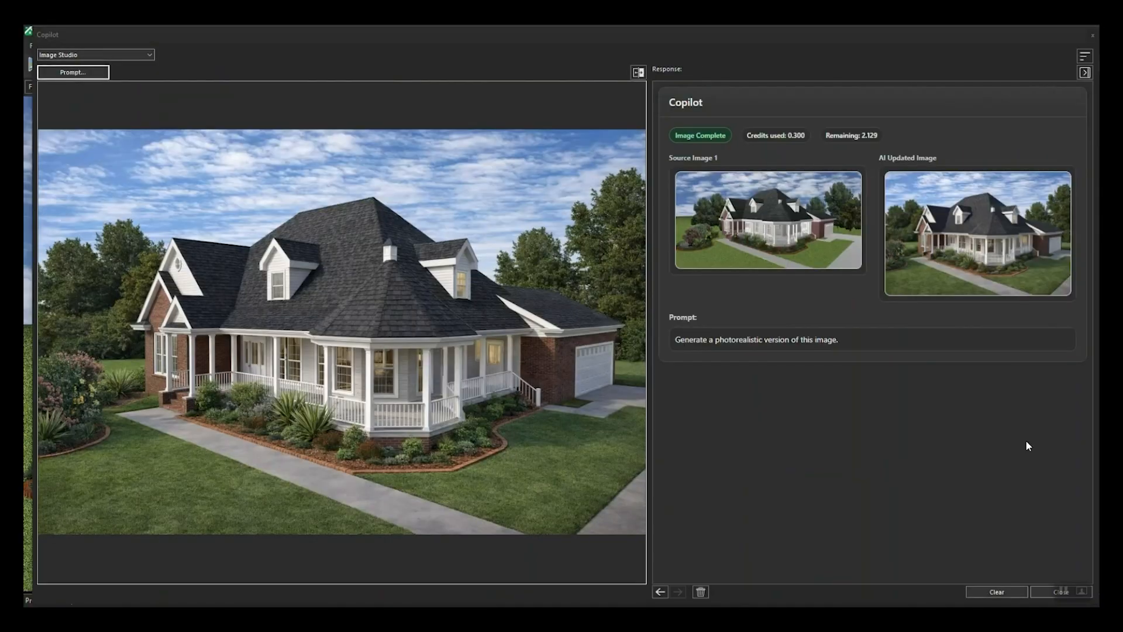
{"action": "left_click", "coordinate": [638, 72]}
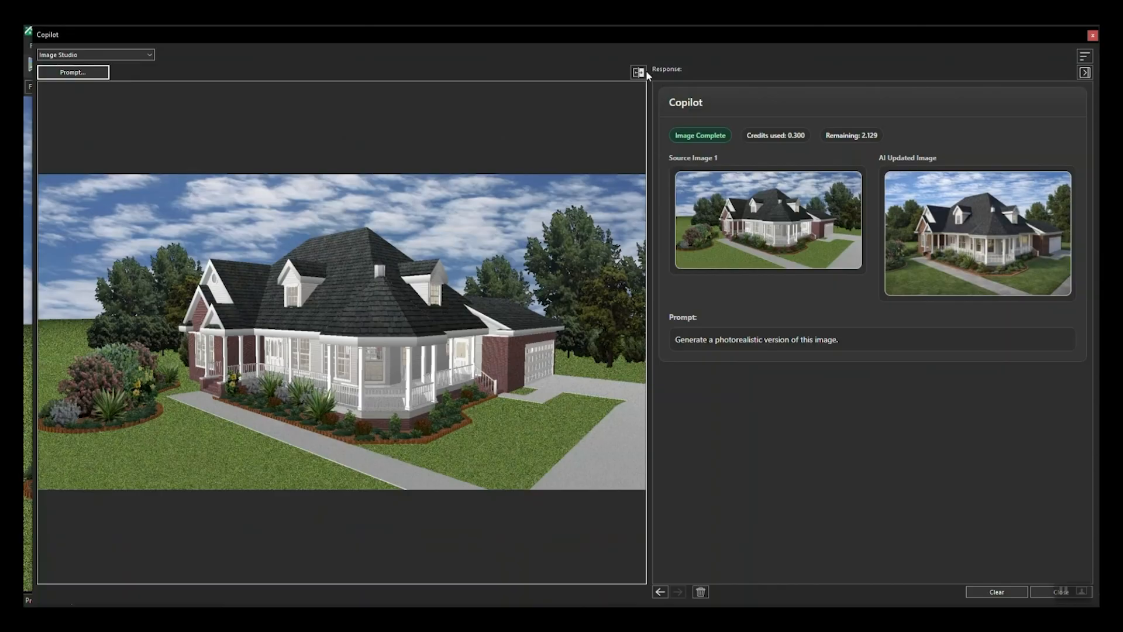
{"action": "left_click", "coordinate": [641, 72]}
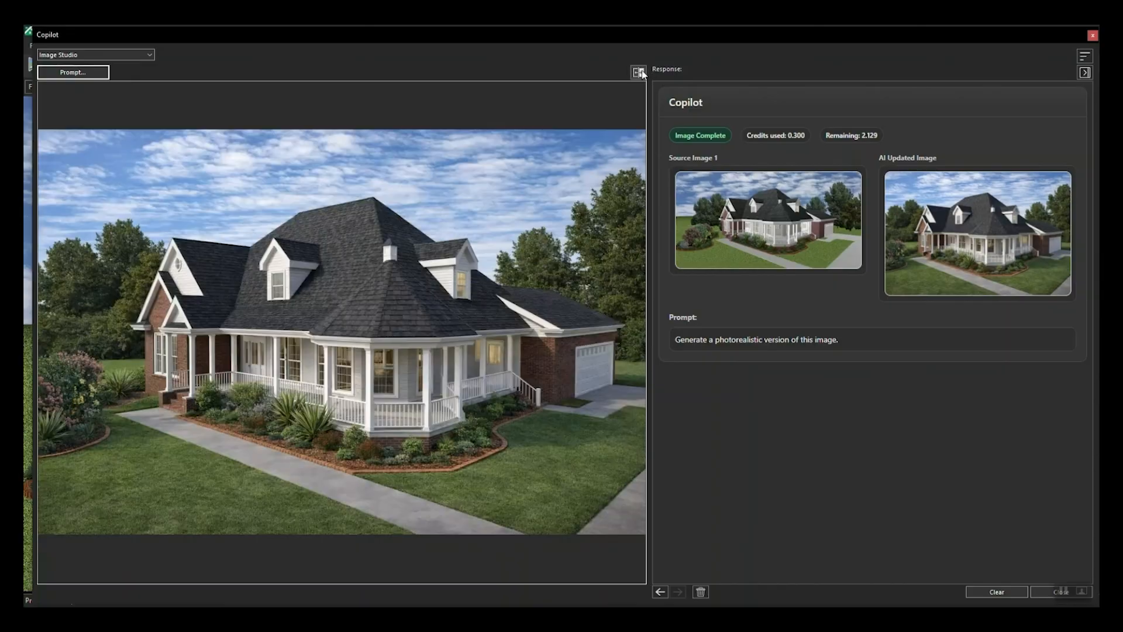
Step: Save the photorealistic house rendering as a PNG file in the Downloads folder under the suggested name
{"action": "left_click", "coordinate": [1084, 56]}
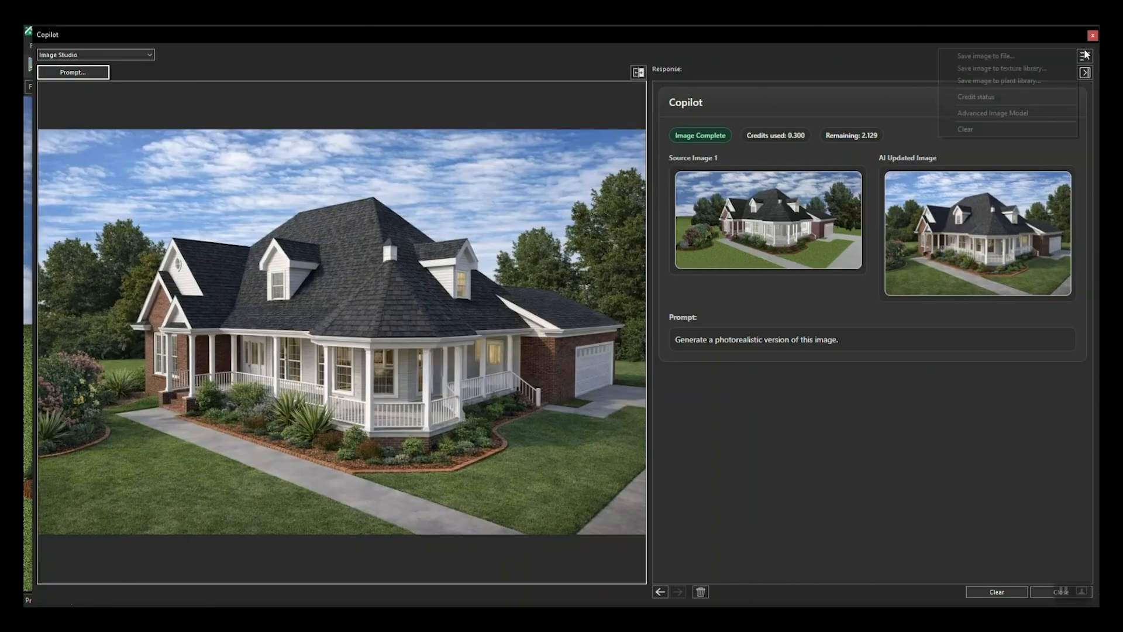
{"action": "left_click", "coordinate": [986, 56]}
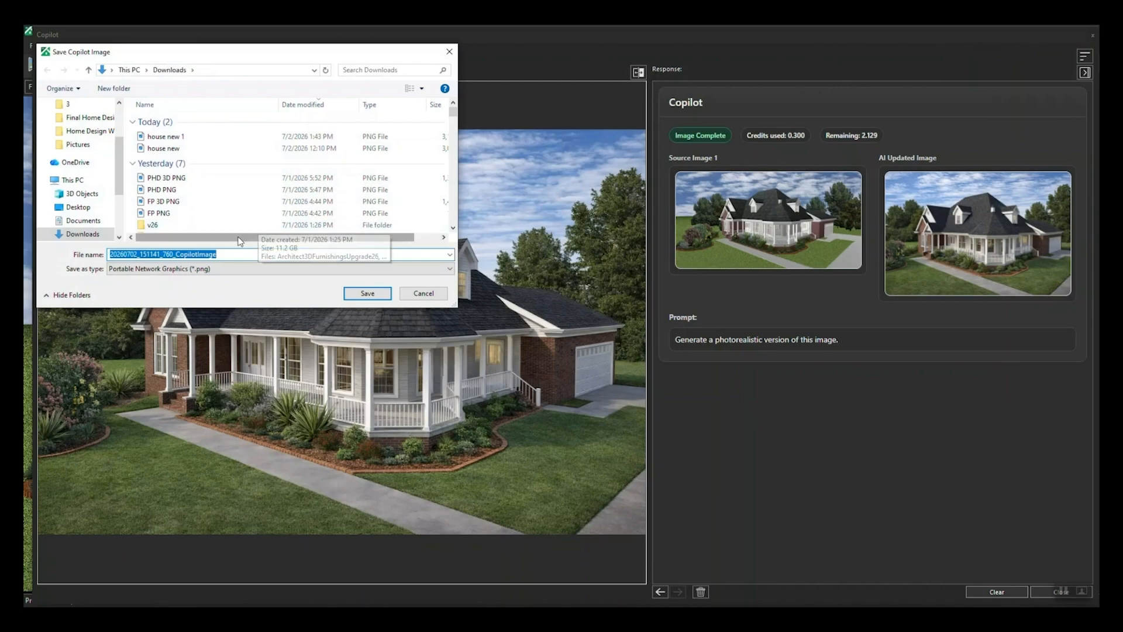
{"action": "left_click", "coordinate": [363, 294]}
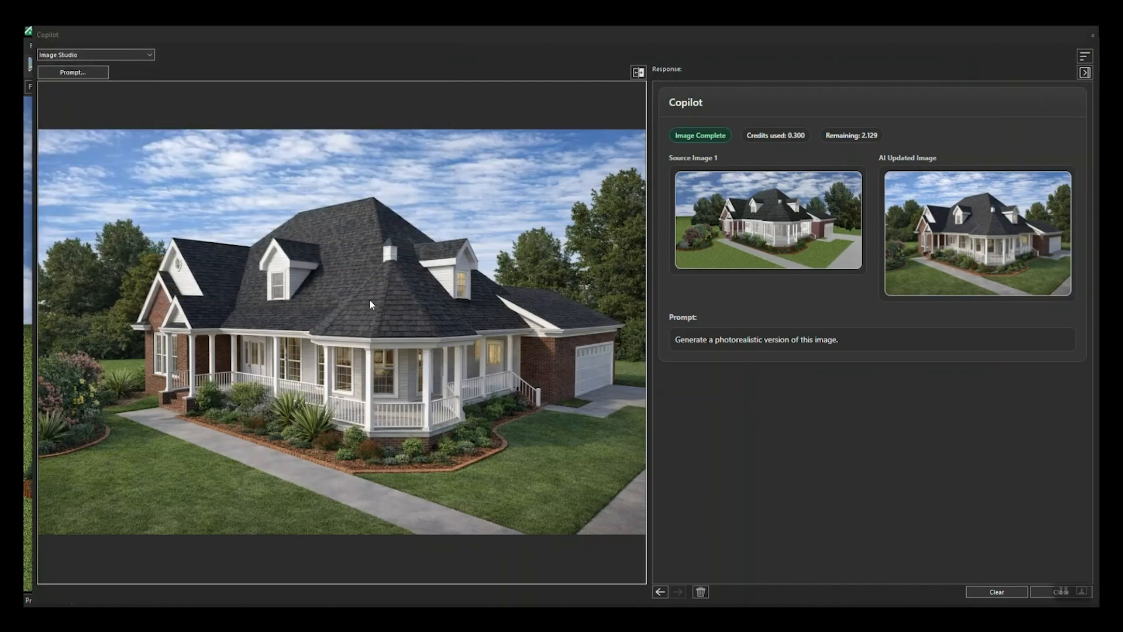
Step: Start a new image prompt with Selected File as input and choose the saved rendering 20260702_151141_760_CopilotImage.png
{"action": "left_click", "coordinate": [83, 74]}
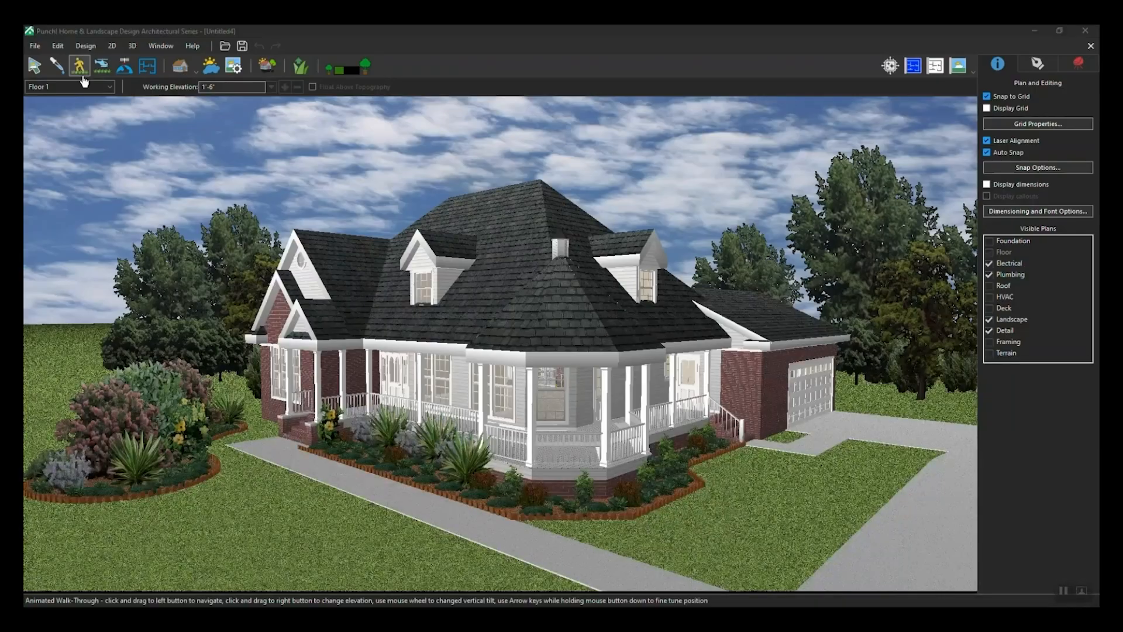
{"action": "left_click", "coordinate": [389, 196]}
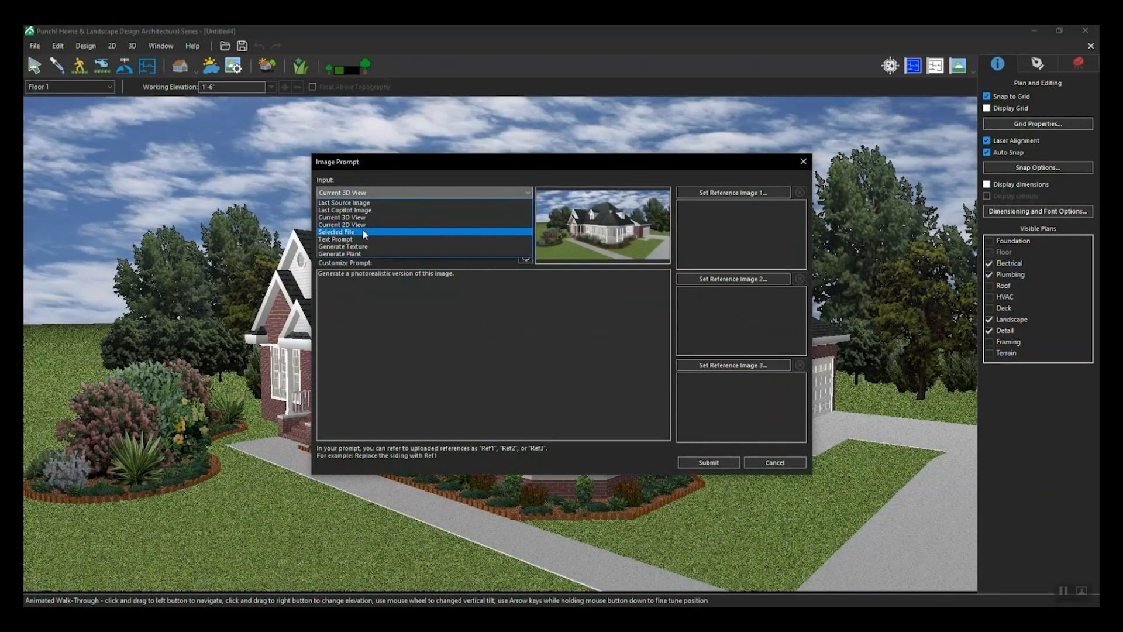
{"action": "left_click", "coordinate": [363, 232]}
{"action": "left_click", "coordinate": [374, 212]}
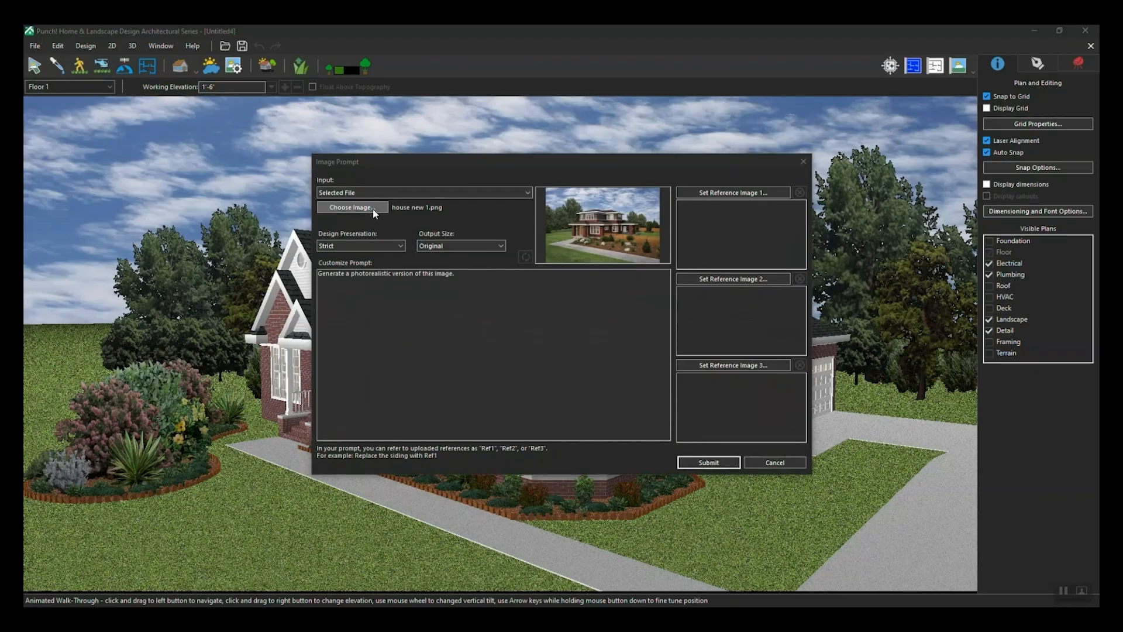
{"action": "double_click", "coordinate": [409, 234]}
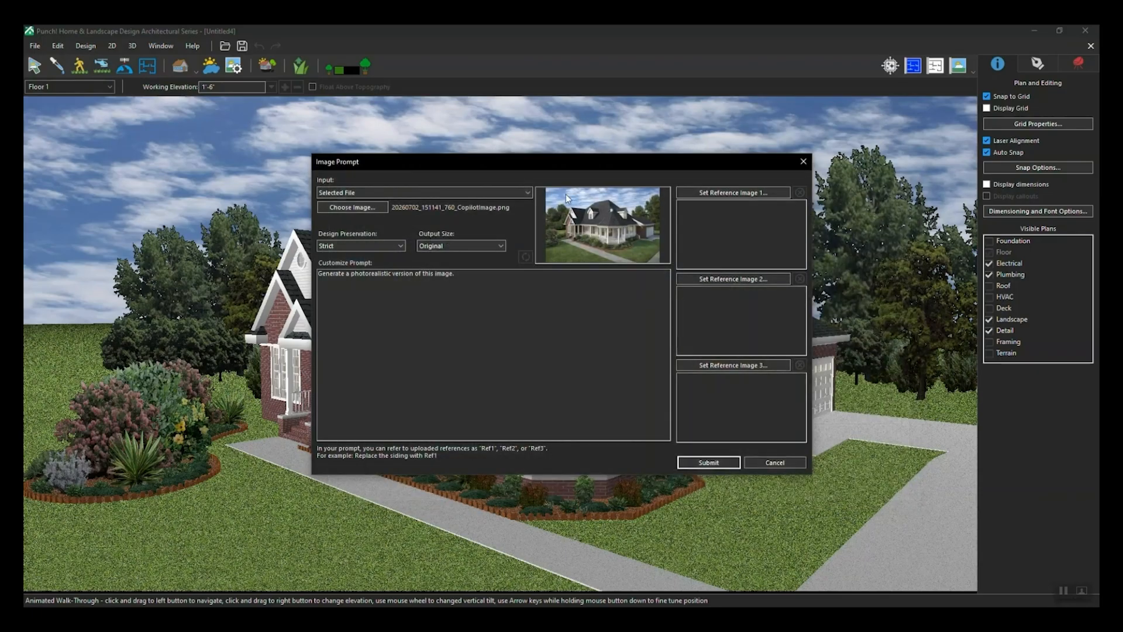
Step: Clear the existing prompt text and set the siding image as Reference Image 1
{"action": "left_click_drag", "start_coordinate": [474, 274], "coordinate": [228, 276]}
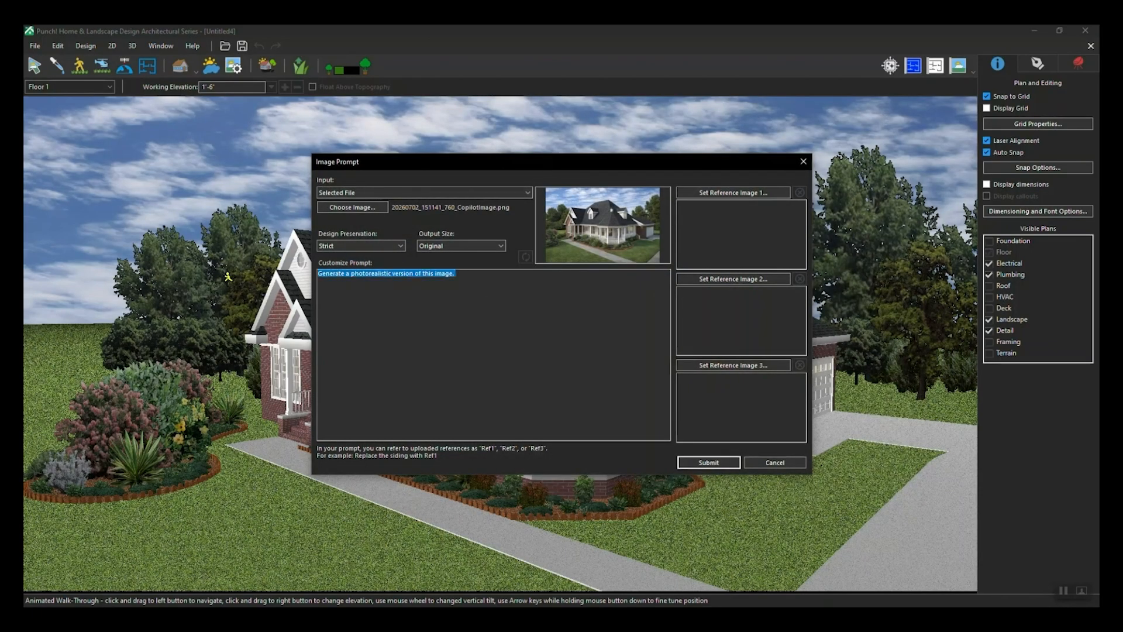
{"action": "key", "text": "Delete"}
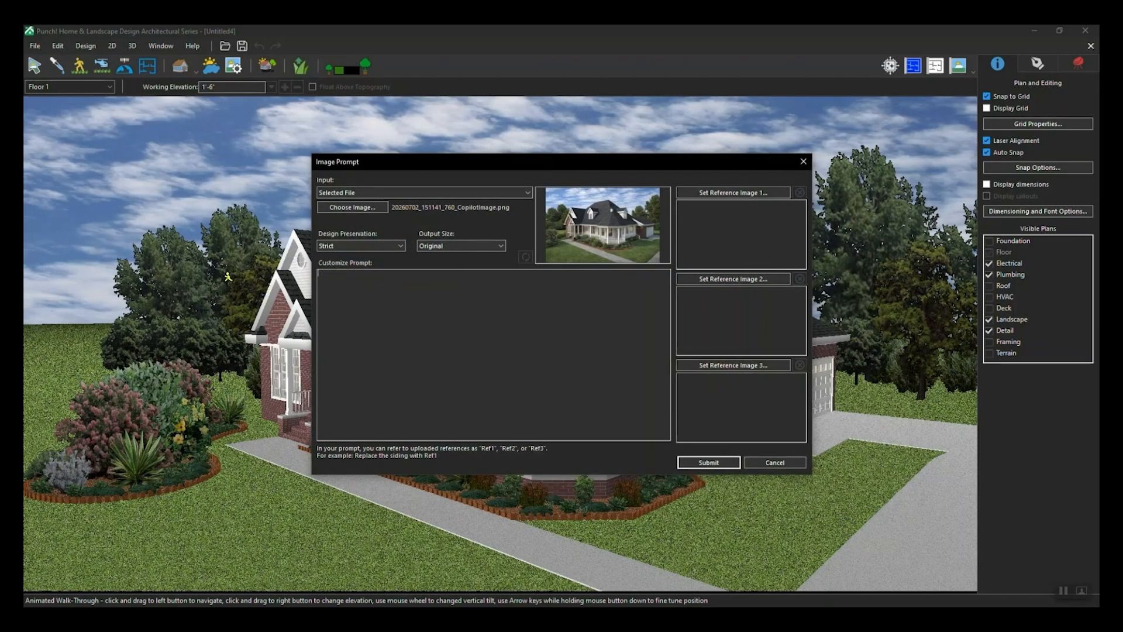
{"action": "left_click", "coordinate": [728, 194]}
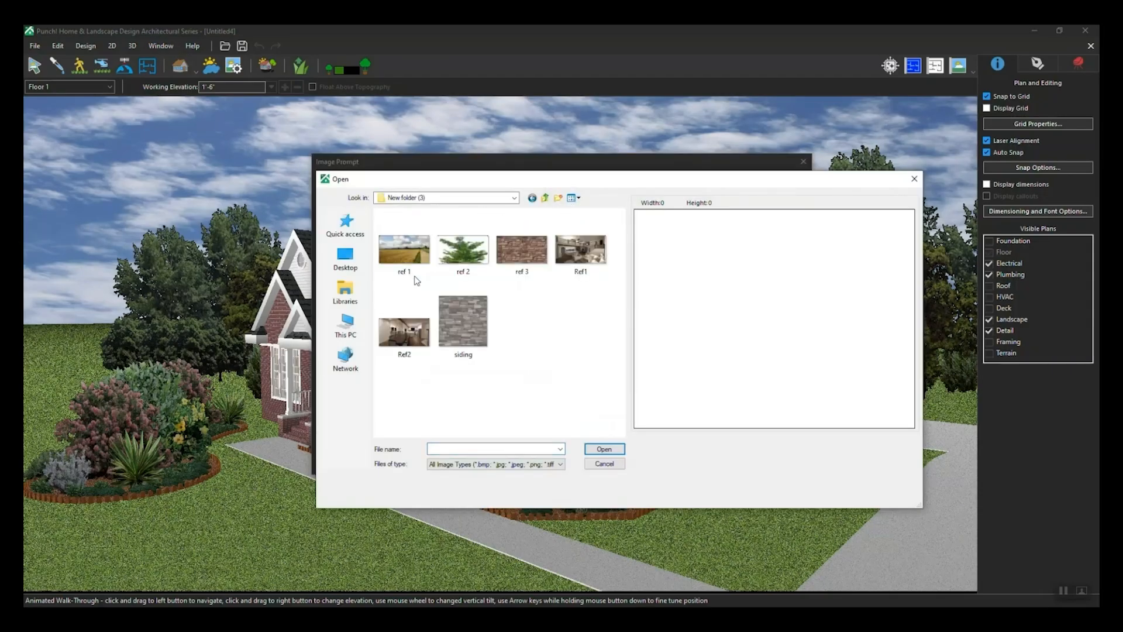
{"action": "left_click", "coordinate": [474, 317]}
{"action": "double_click", "coordinate": [474, 315]}
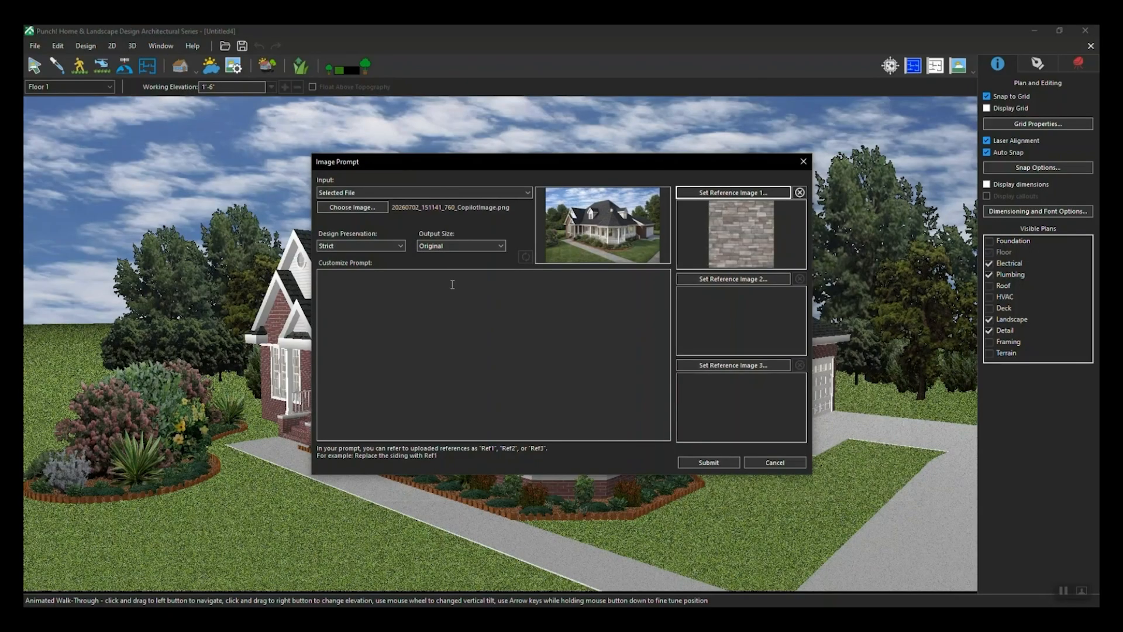
Step: Submit a prompt to render the drawing with photorealistic materials and lighting, using Ref1 for all marbel, and compare the result with the source
{"action": "key", "text": "ctrl+v"}
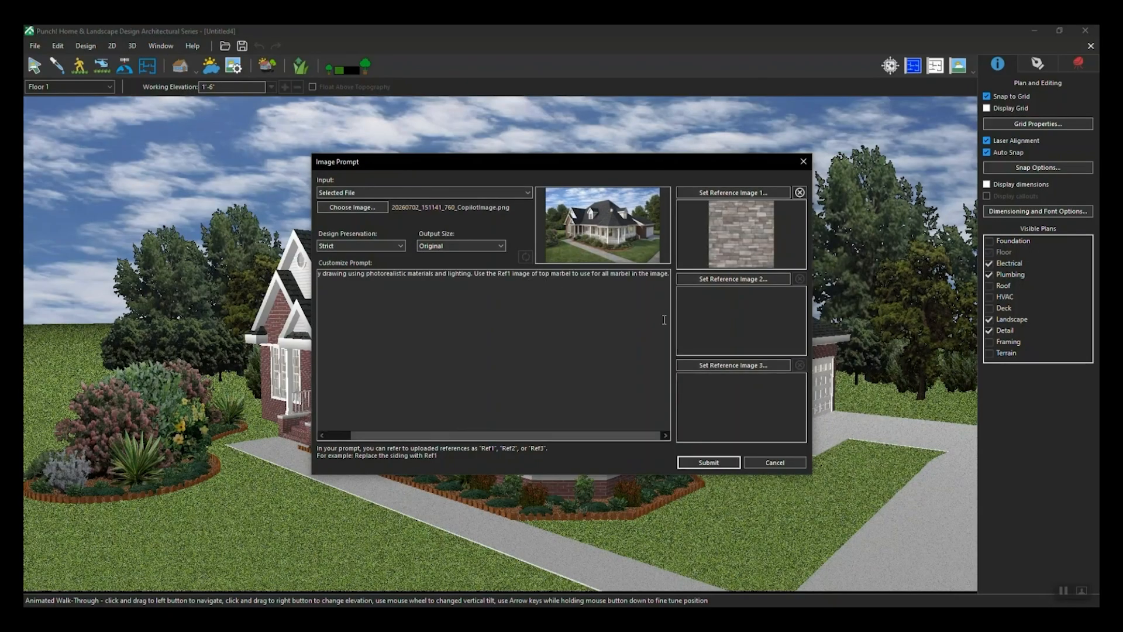
{"action": "left_click", "coordinate": [709, 462]}
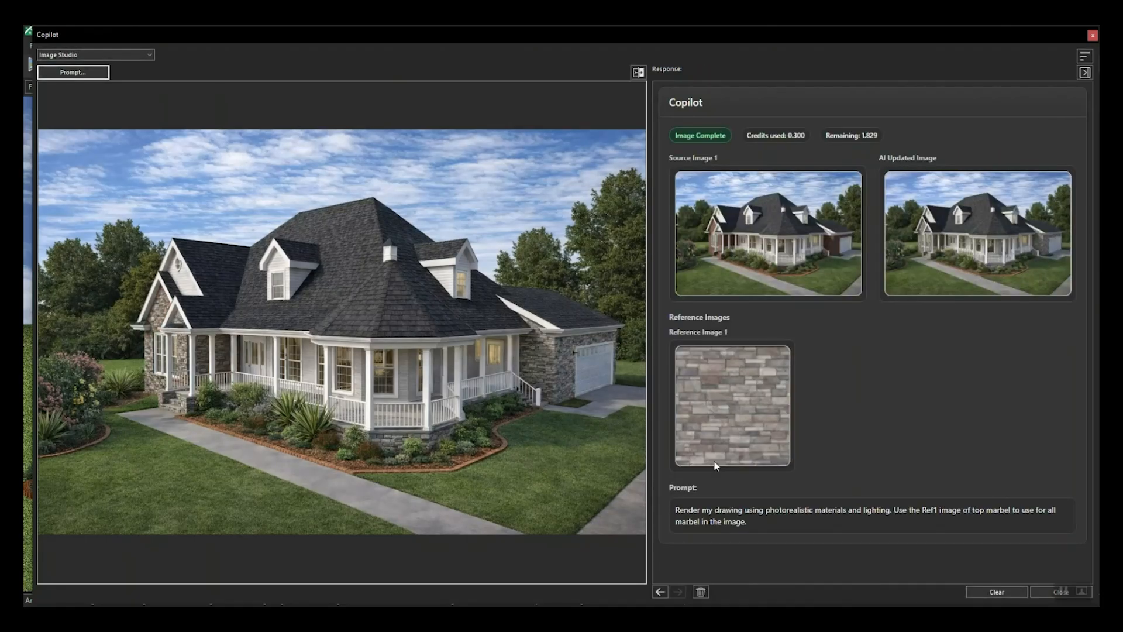
{"action": "left_click", "coordinate": [637, 73]}
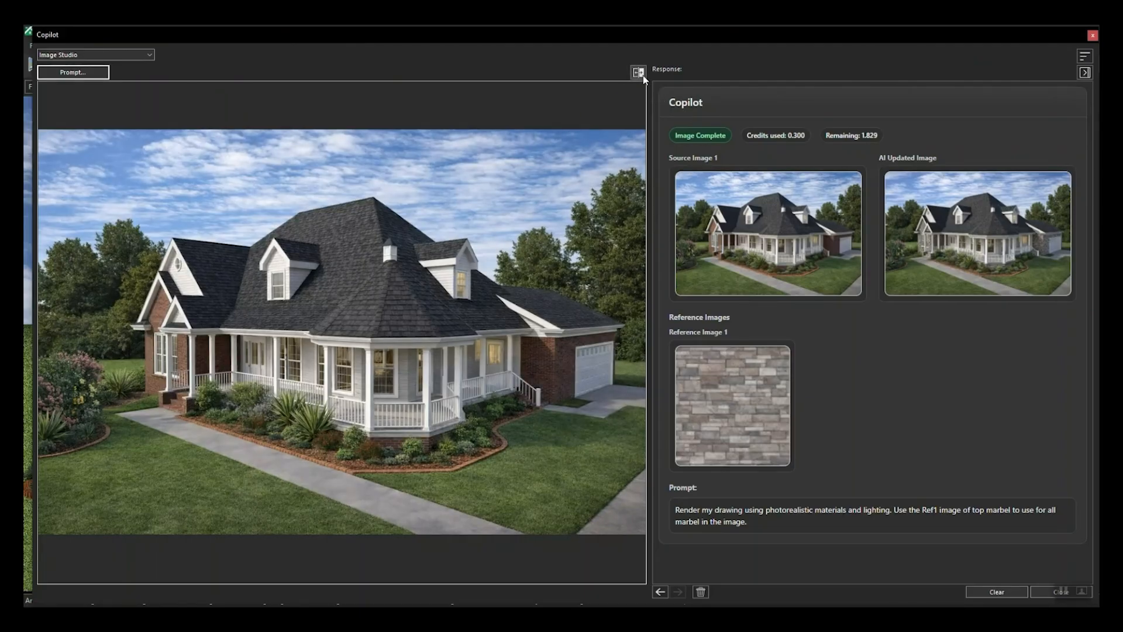
{"action": "left_click", "coordinate": [642, 74]}
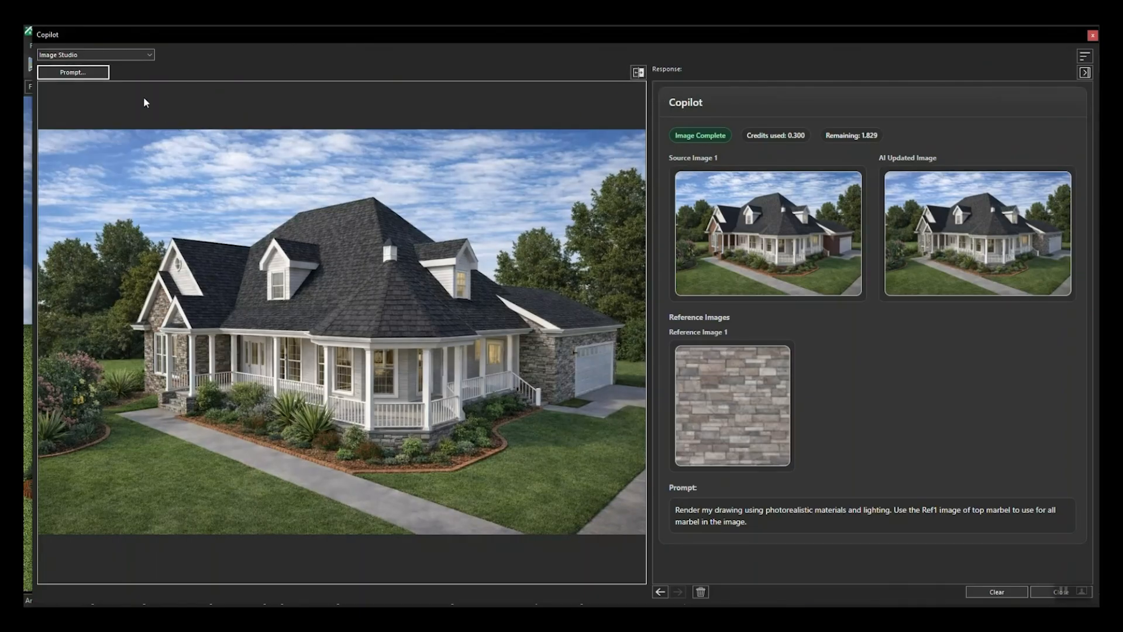
Step: In a new image prompt, replace the siding reference with ref 1 and set ref 2 and ref 3 as Reference Images 2 and 3
{"action": "left_click", "coordinate": [72, 72]}
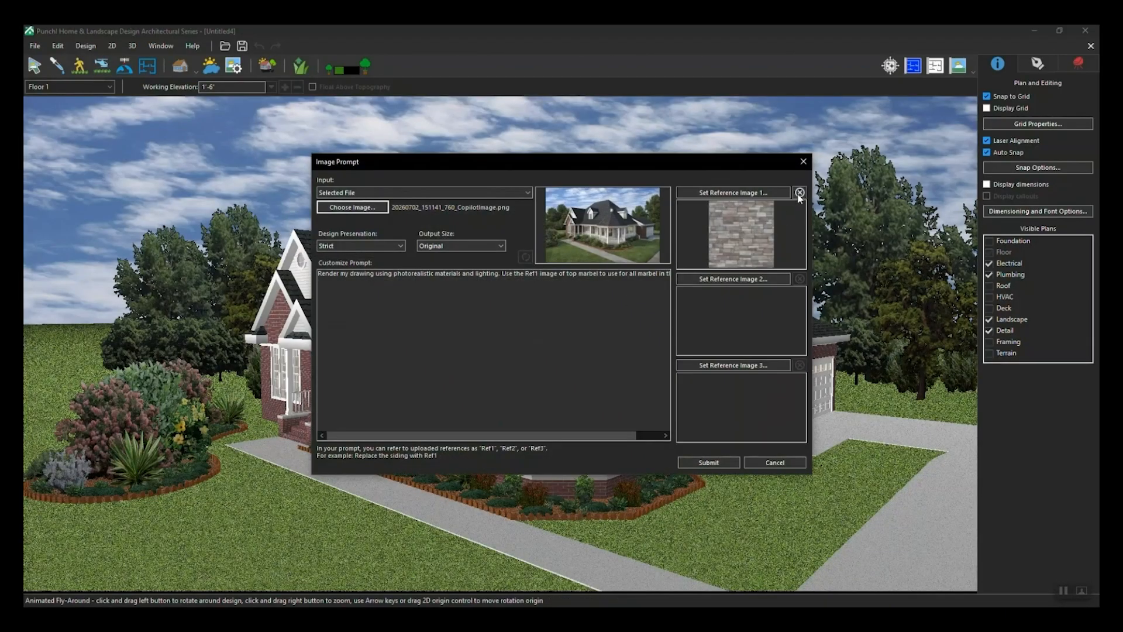
{"action": "left_click", "coordinate": [800, 192]}
{"action": "left_click", "coordinate": [724, 194]}
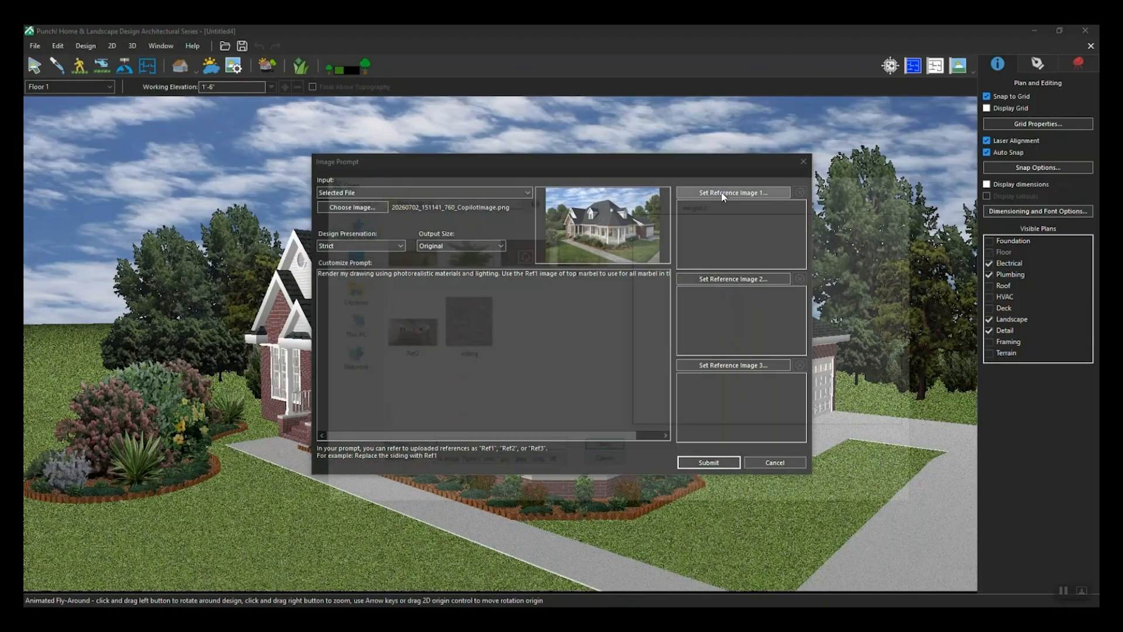
{"action": "double_click", "coordinate": [413, 260]}
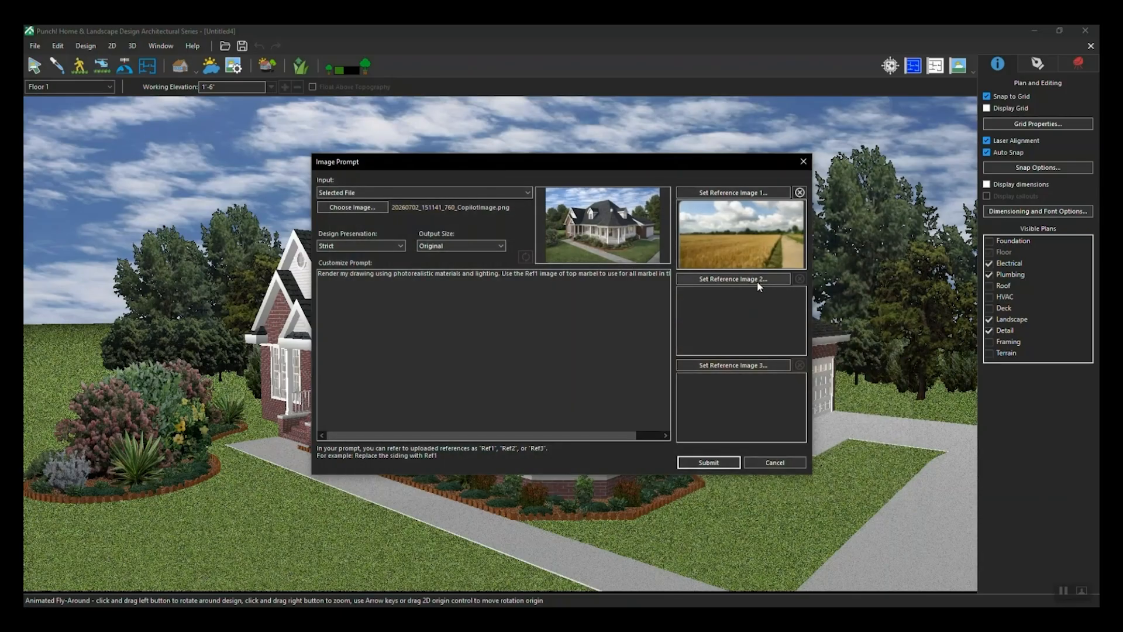
{"action": "left_click", "coordinate": [733, 279]}
{"action": "double_click", "coordinate": [463, 250]}
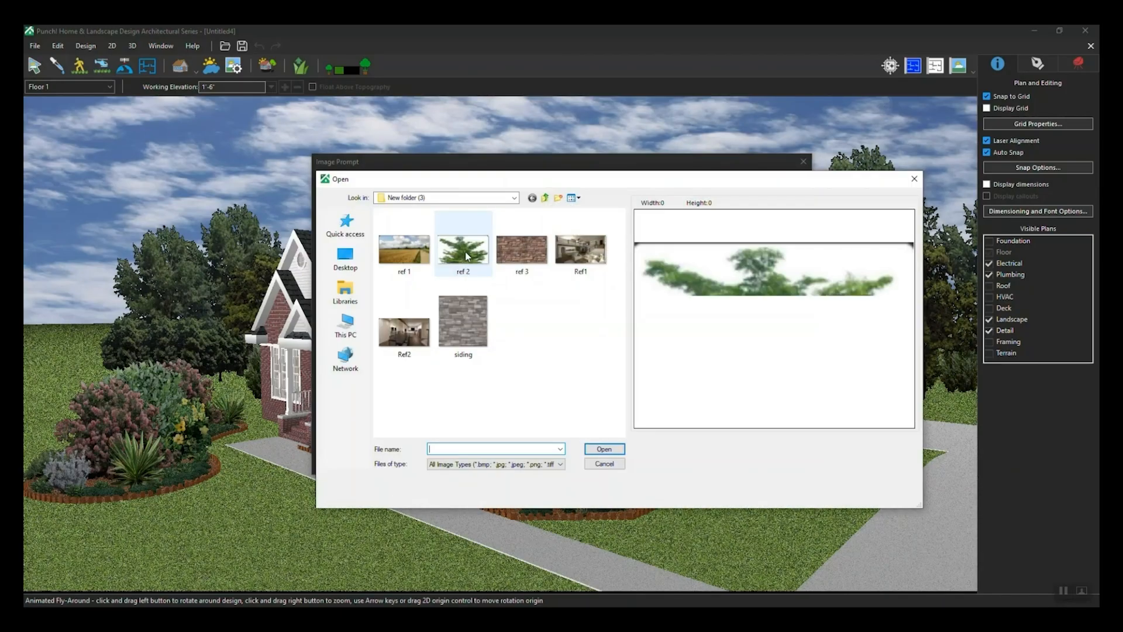
{"action": "left_click", "coordinate": [743, 364]}
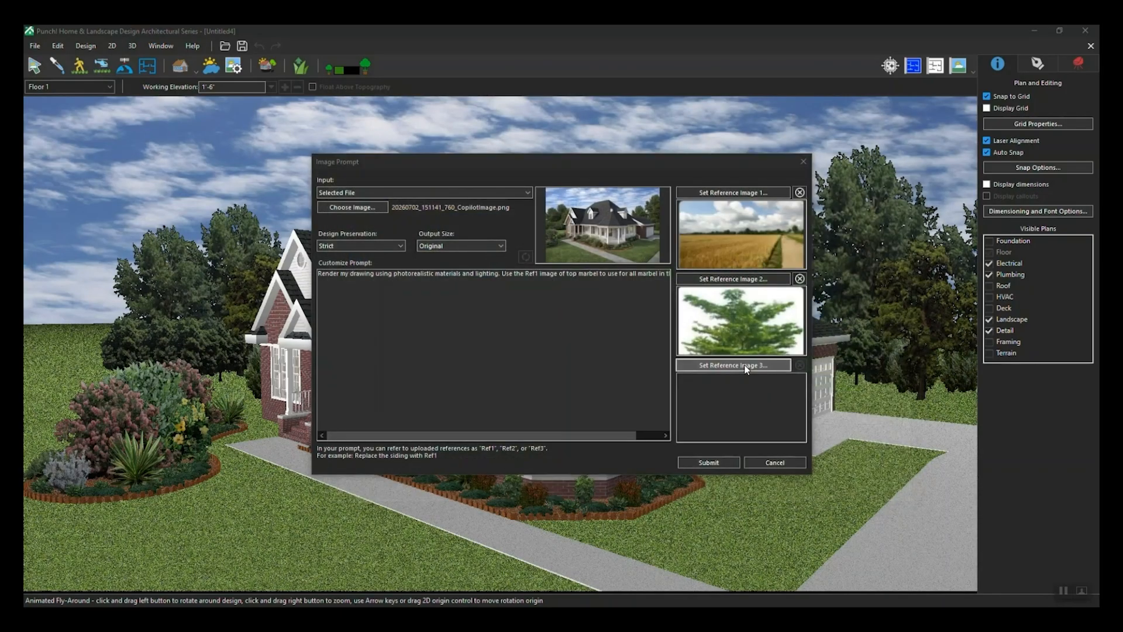
{"action": "double_click", "coordinate": [531, 247]}
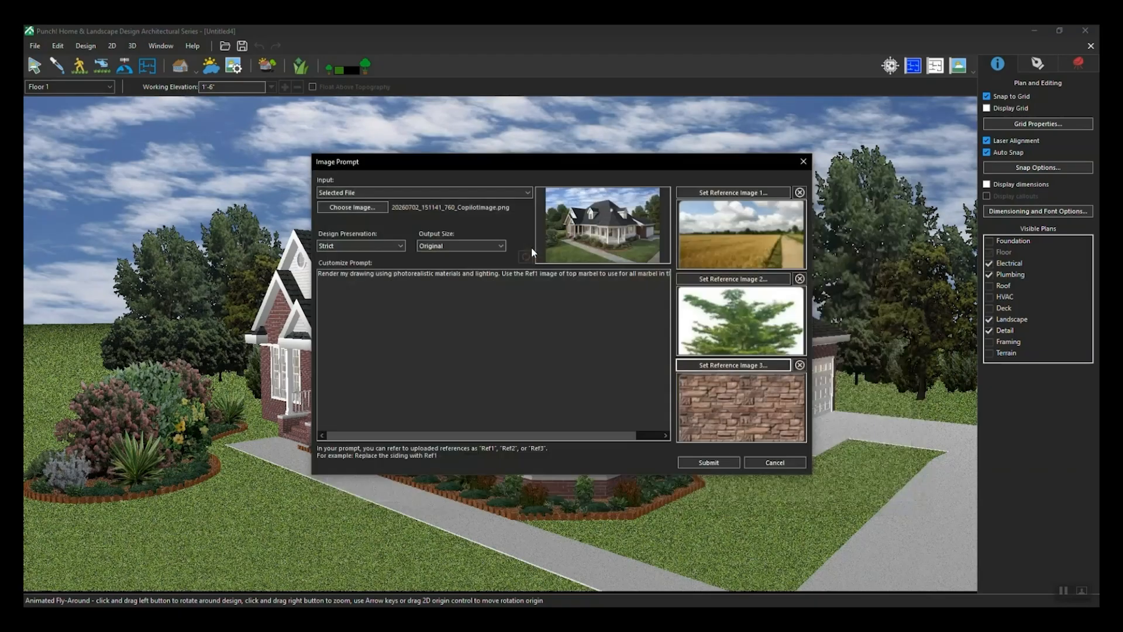
Step: Submit a prompt to build a 3D house from walking height, in the Ref1 scene with Ref2 trees and Ref3 stone, and compare it with the source
{"action": "triple_click", "coordinate": [559, 275]}
{"action": "key", "text": "BackSpace"}
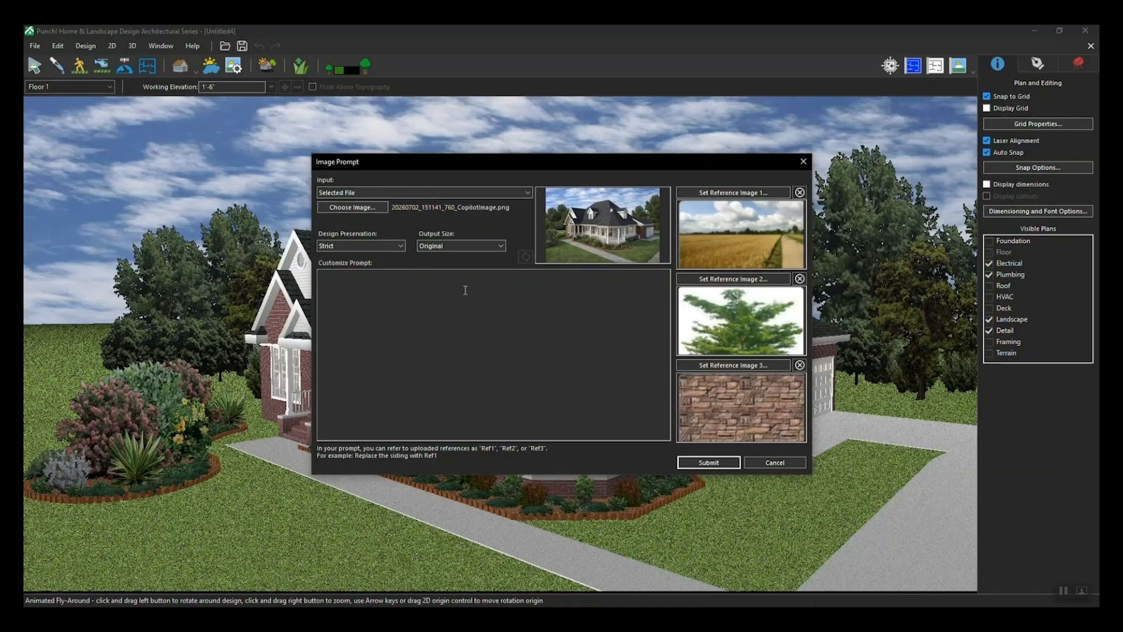
{"action": "type", "text": "Build a full 3D house based off this 2D view. Set angle from walking height from the road. Improvise wall heights, roofs, any other information not provide from the source image. Place the home in the scene from Ref1. Place a row of tees based on Ref2. Use the stone from Ref3 on the house."}
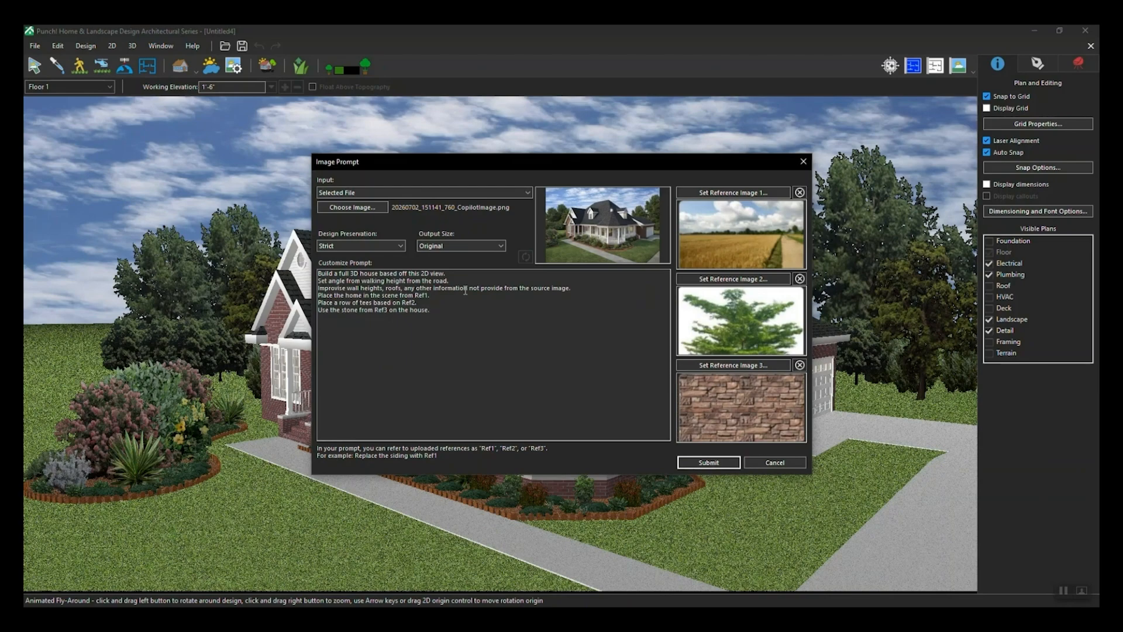
{"action": "left_click", "coordinate": [736, 463]}
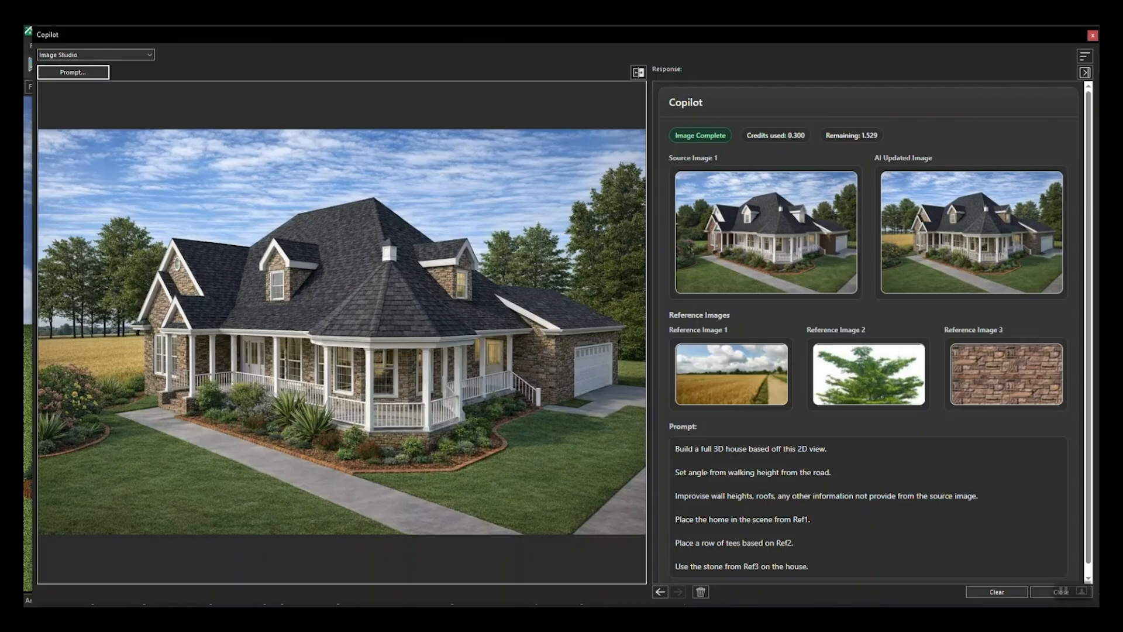
{"action": "left_click", "coordinate": [639, 72]}
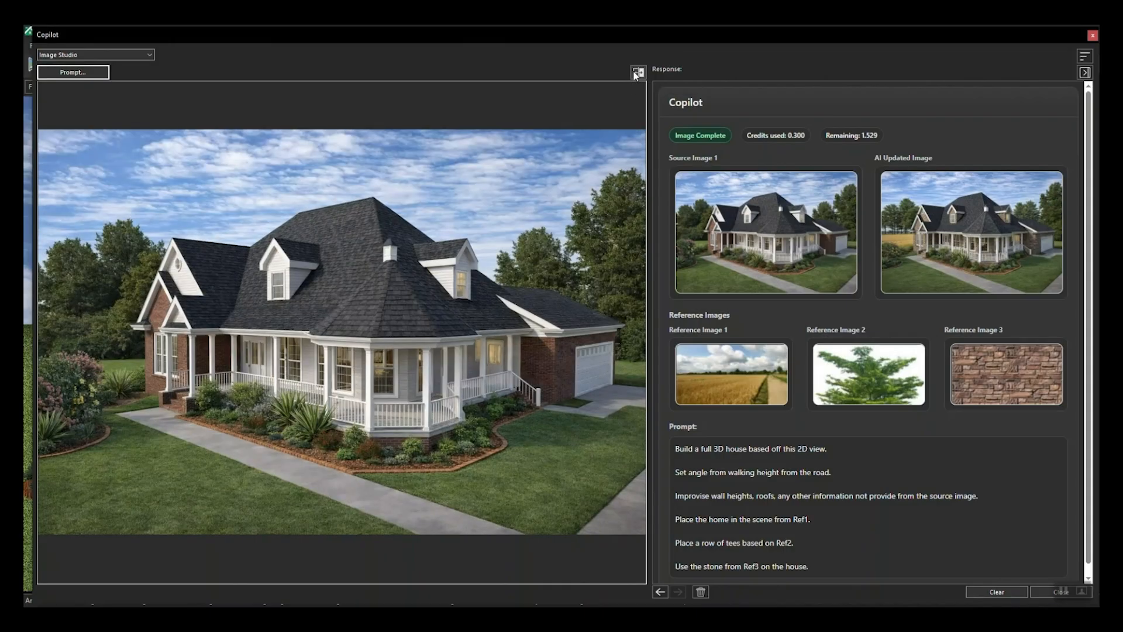
{"action": "left_click", "coordinate": [639, 72]}
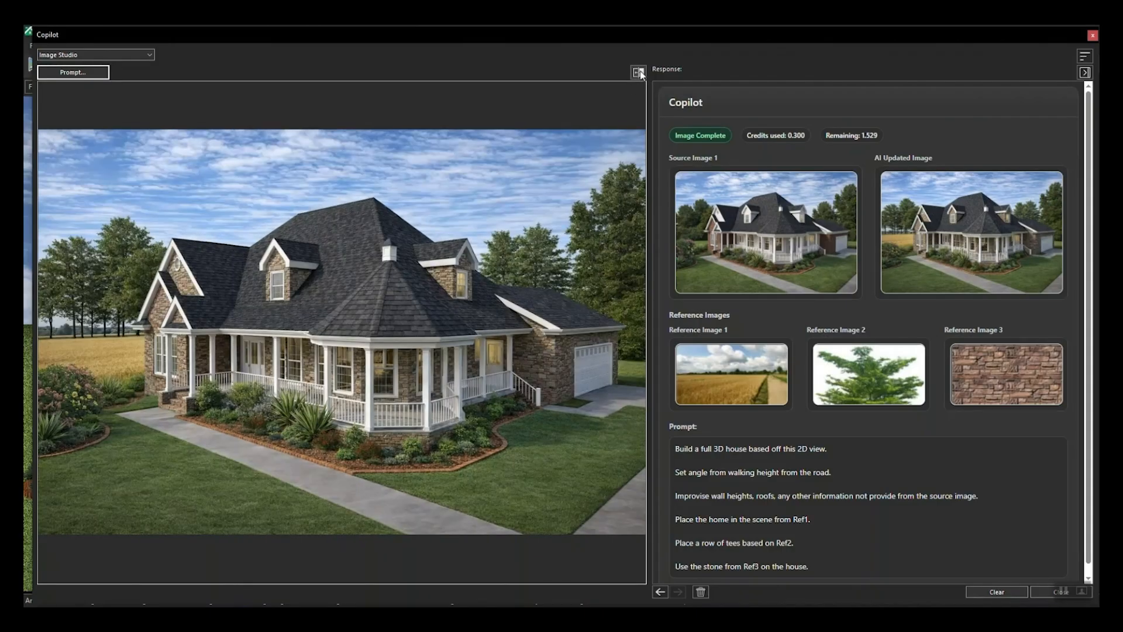